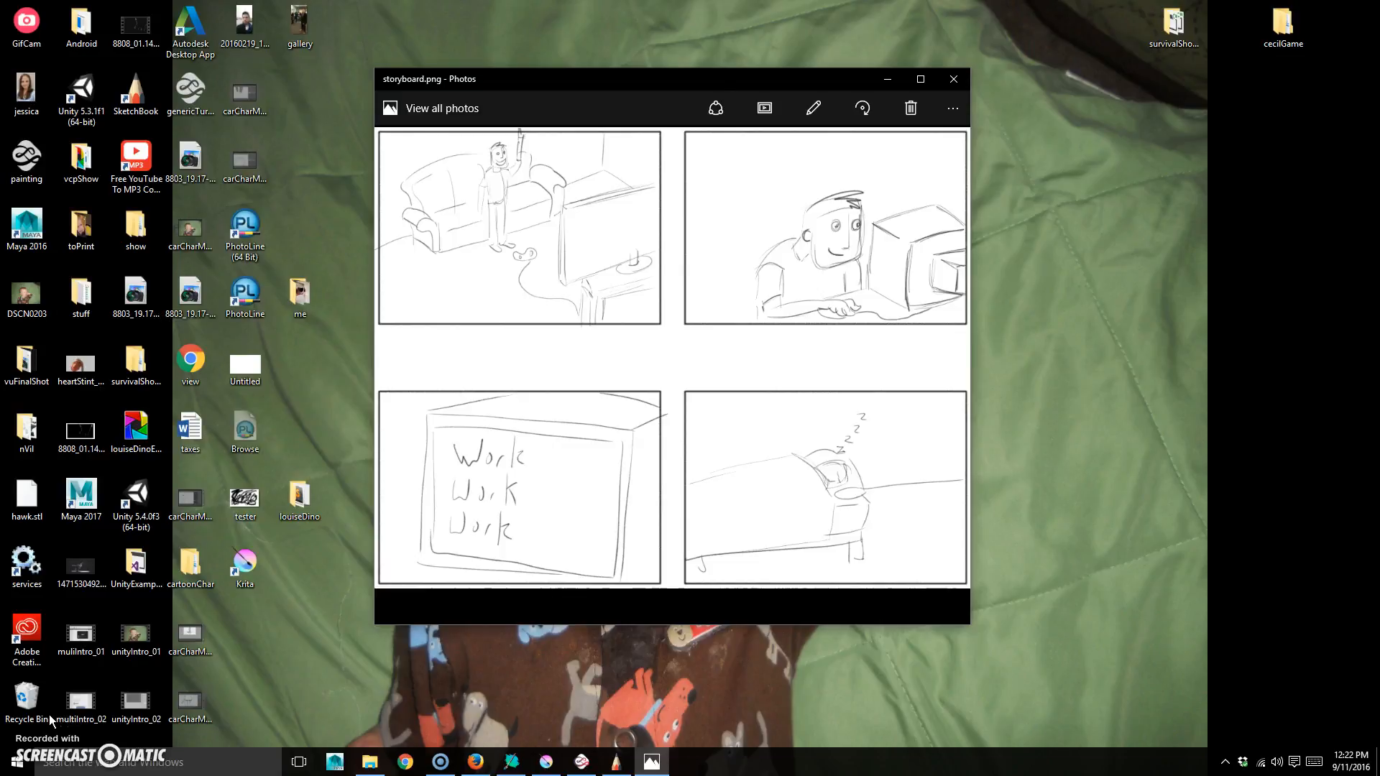
- Switch from the Photos storyboard view to the Krita painting window
left_click(548, 761)
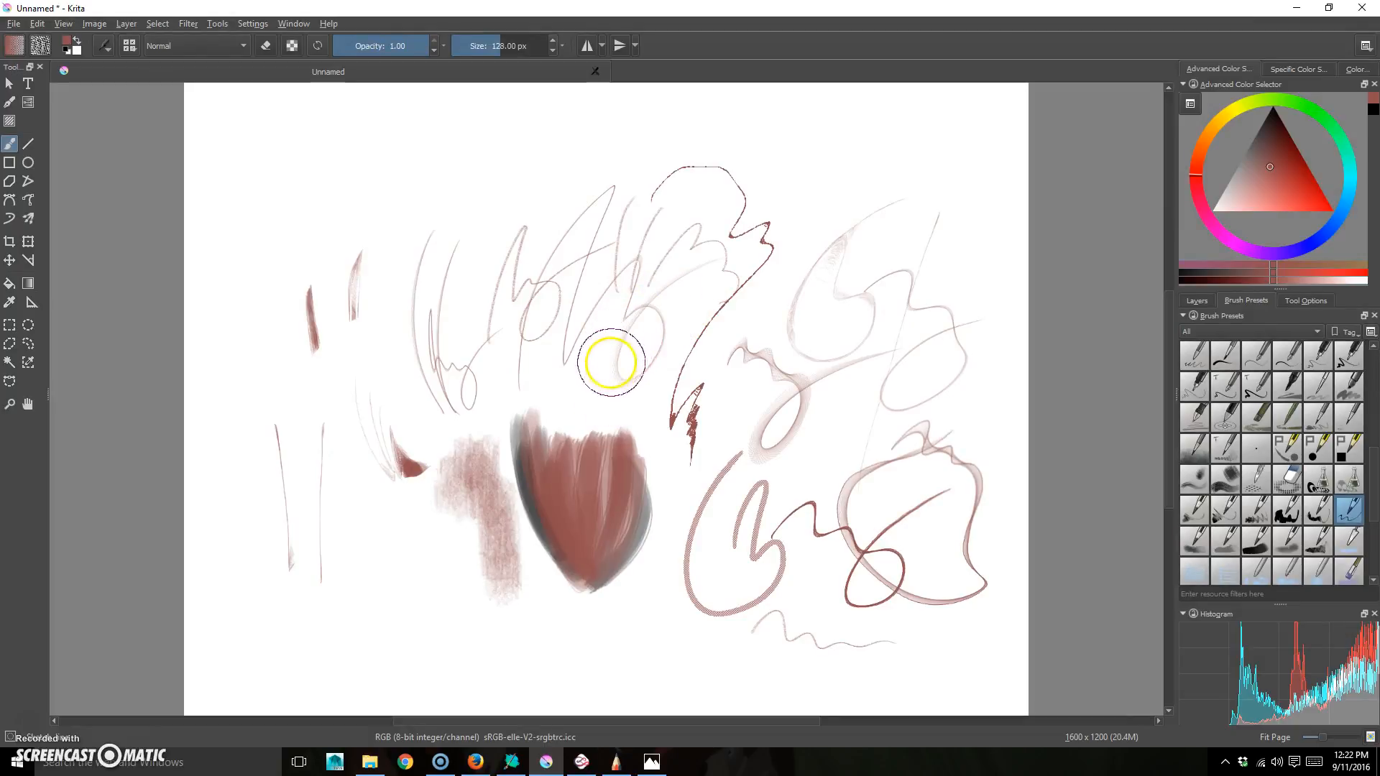
- Paint a thin dark-brown looping stroke near the canvas centre and glance at the layer list
mouse_move(561, 398)
left_mouse_down()
mouse_move(674, 274)
mouse_move(654, 343)
mouse_move(685, 384)
mouse_move(572, 402)
mouse_move(712, 305)
mouse_move(731, 316)
mouse_move(683, 374)
left_mouse_up()
left_click(1197, 300)
left_click(1251, 301)
left_click_drag(1371, 473, 1374, 365)
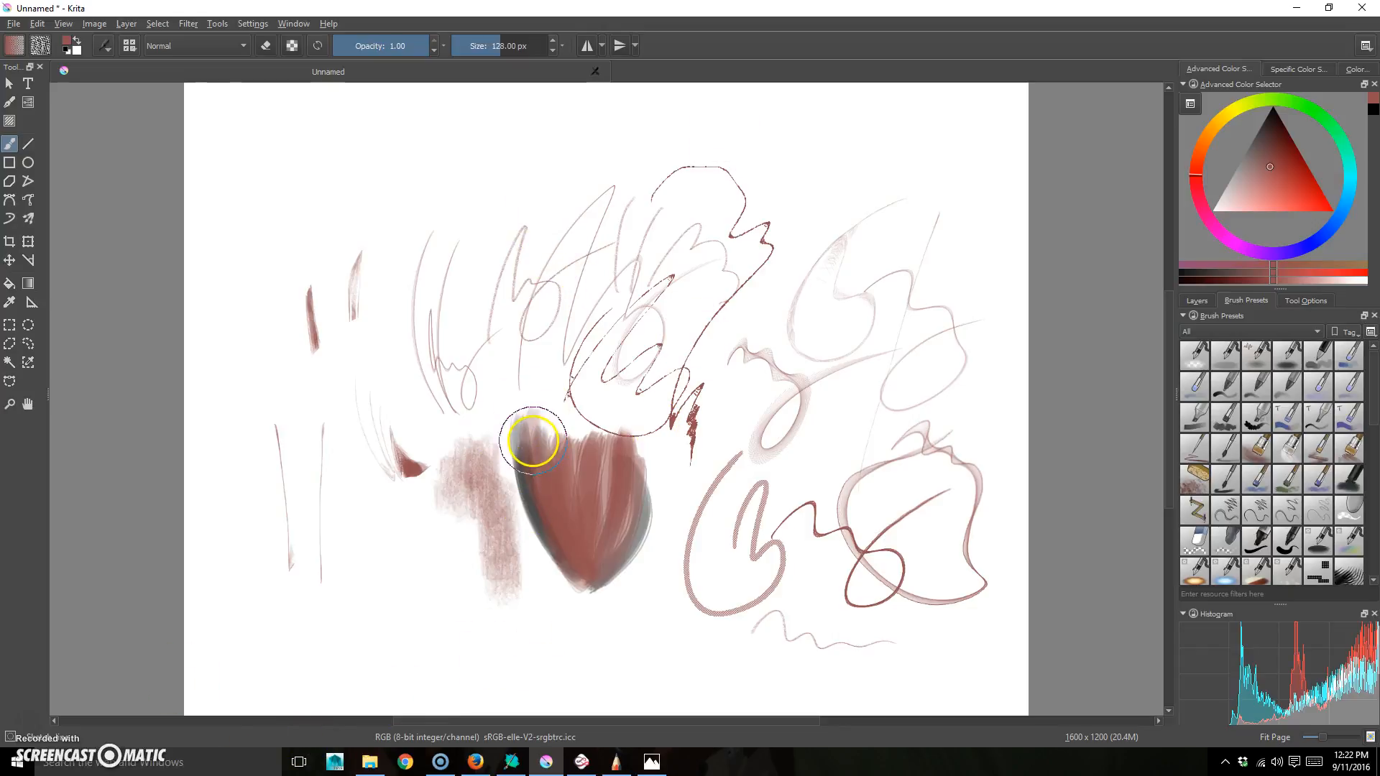
- Search Windows for ghost-it to locate the GhostIt application
left_click(200, 765)
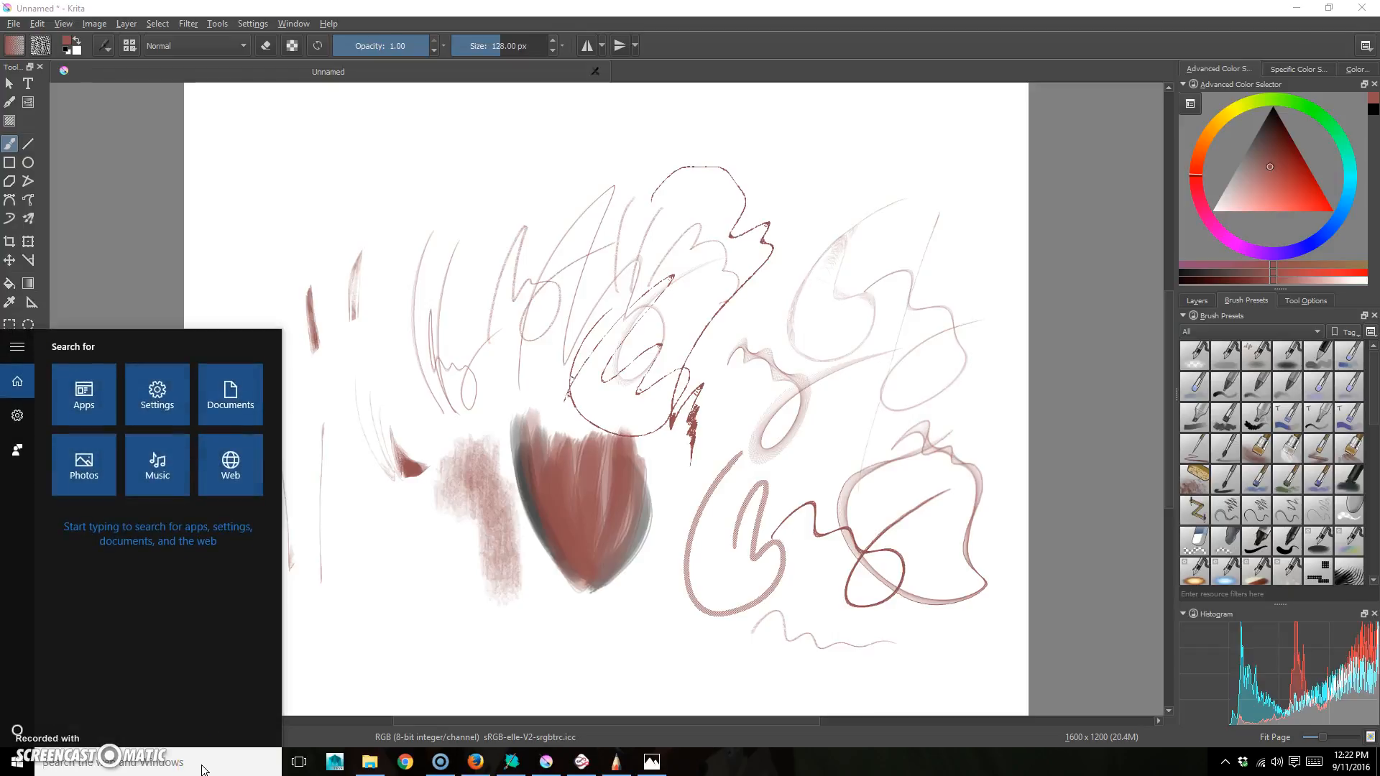
type("ghost")
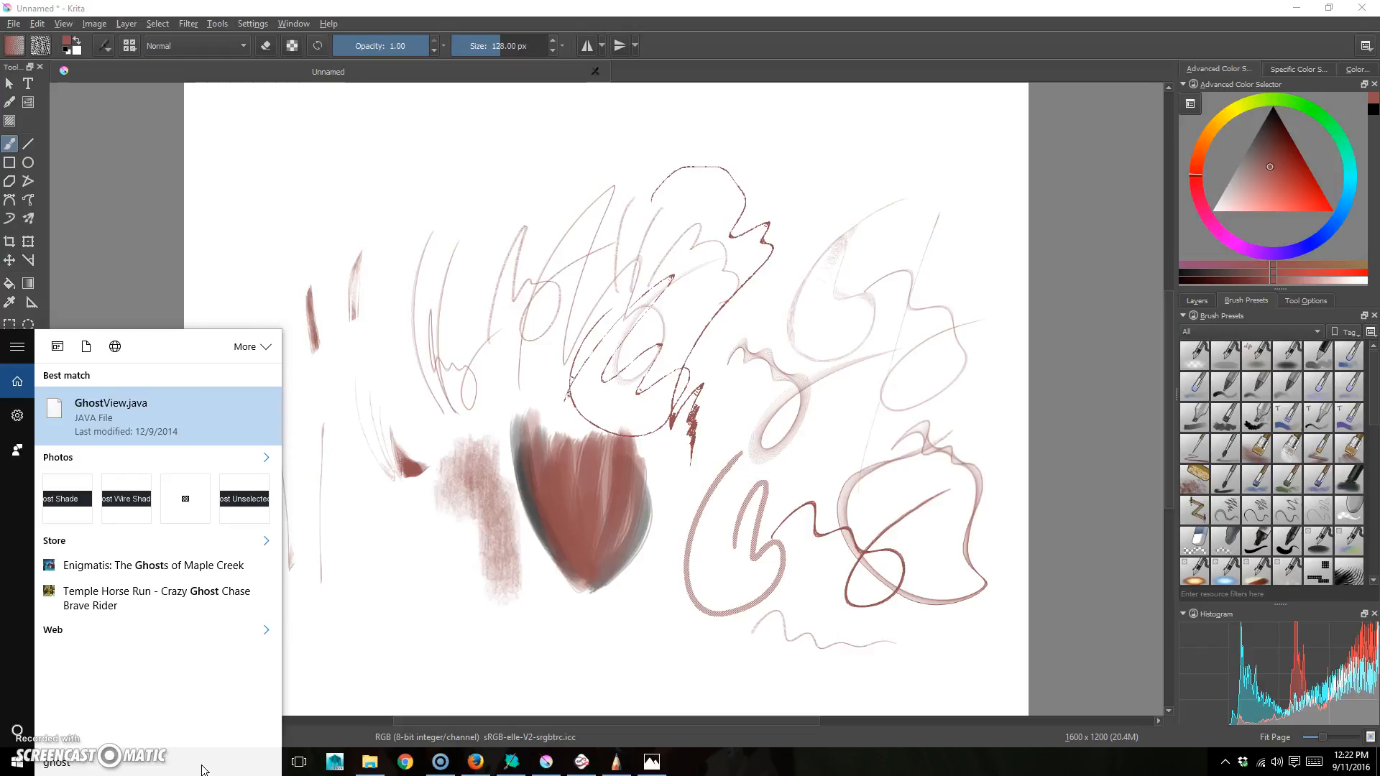
type("-it")
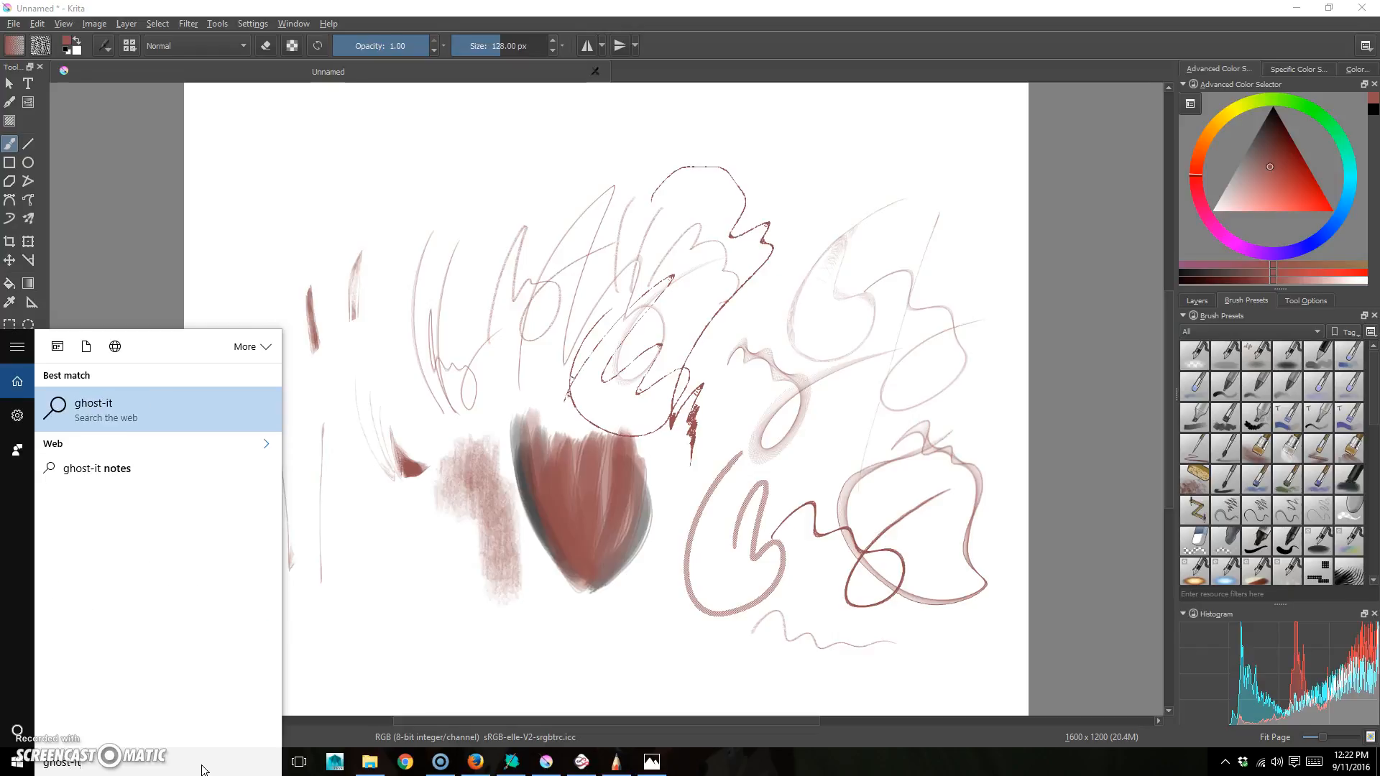
left_click(356, 243)
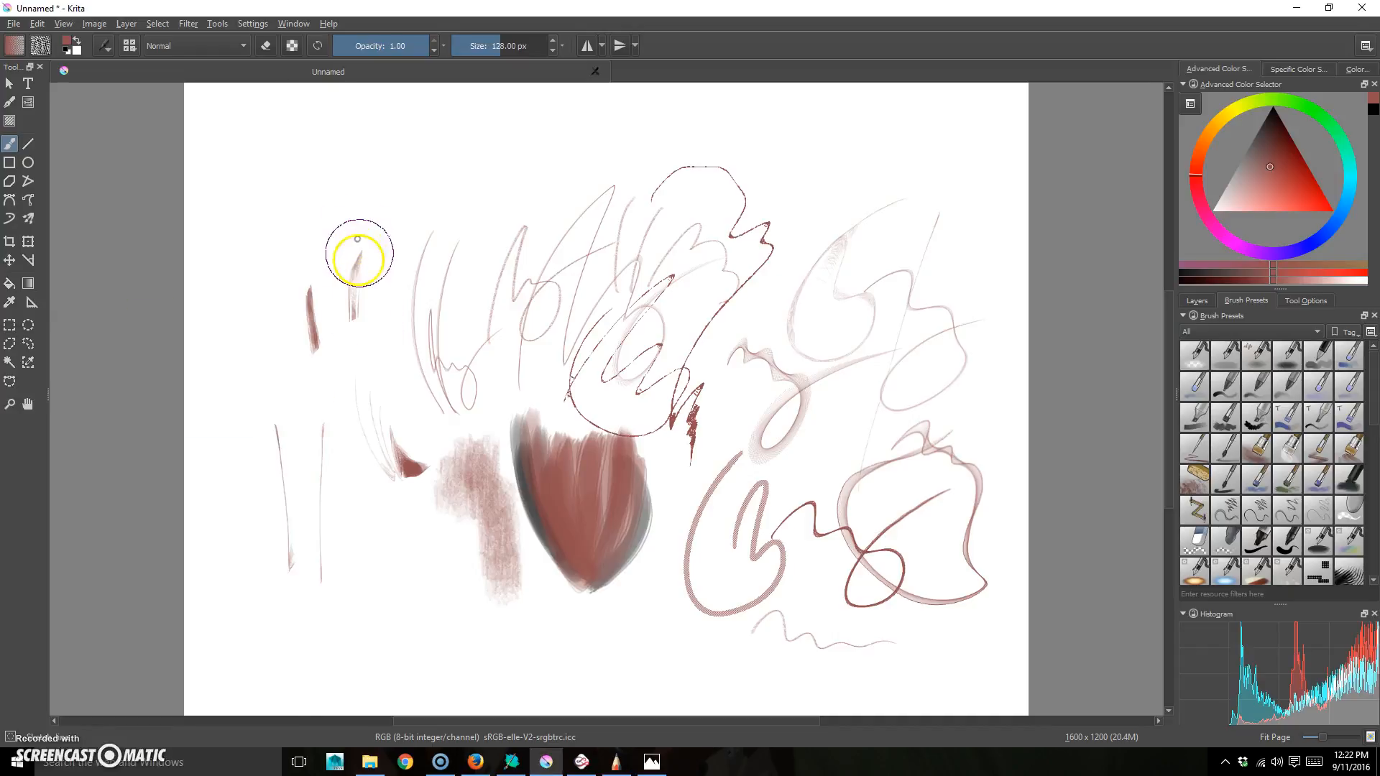
left_click(29, 762)
left_click(323, 309)
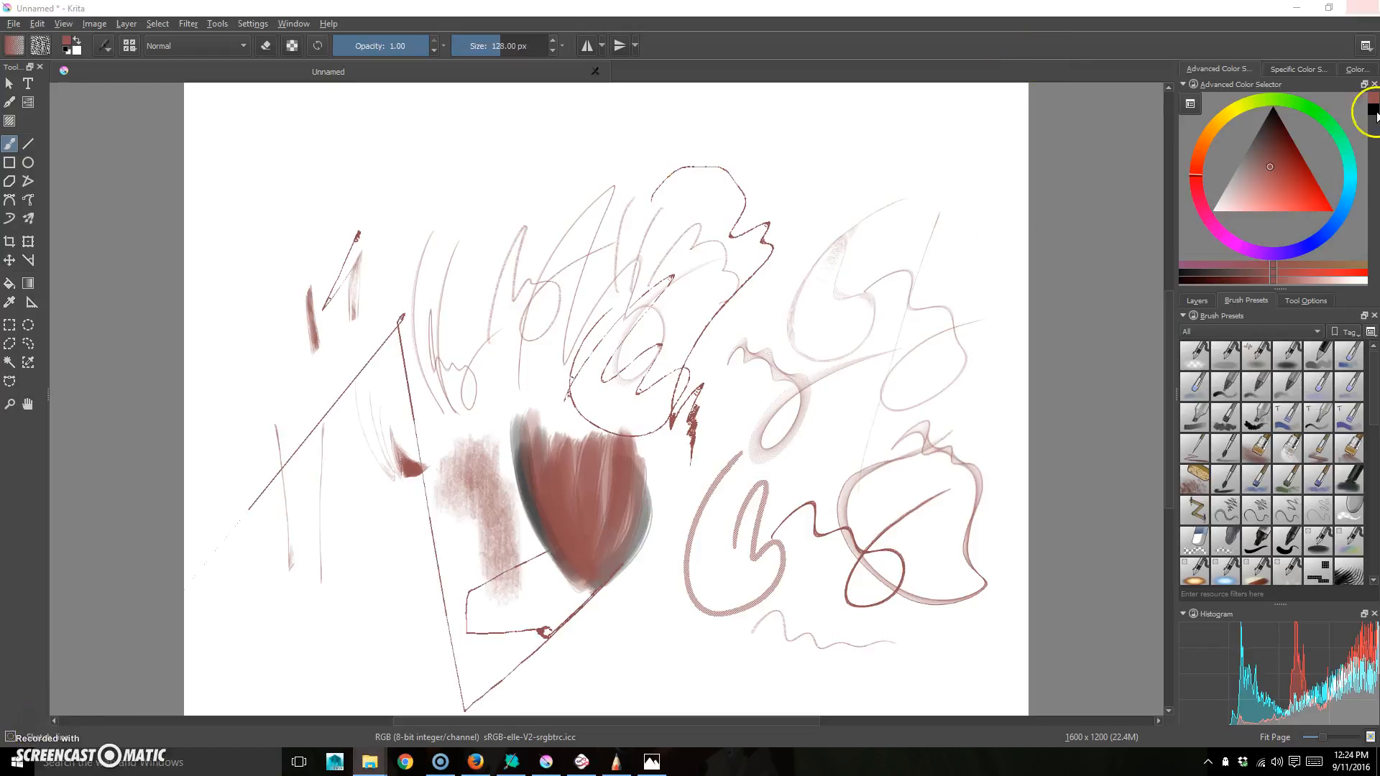
- Move the GhostIt folder window over the canvas, close it, and bring back the storyboard
left_click_drag(1379, 201, 709, 201)
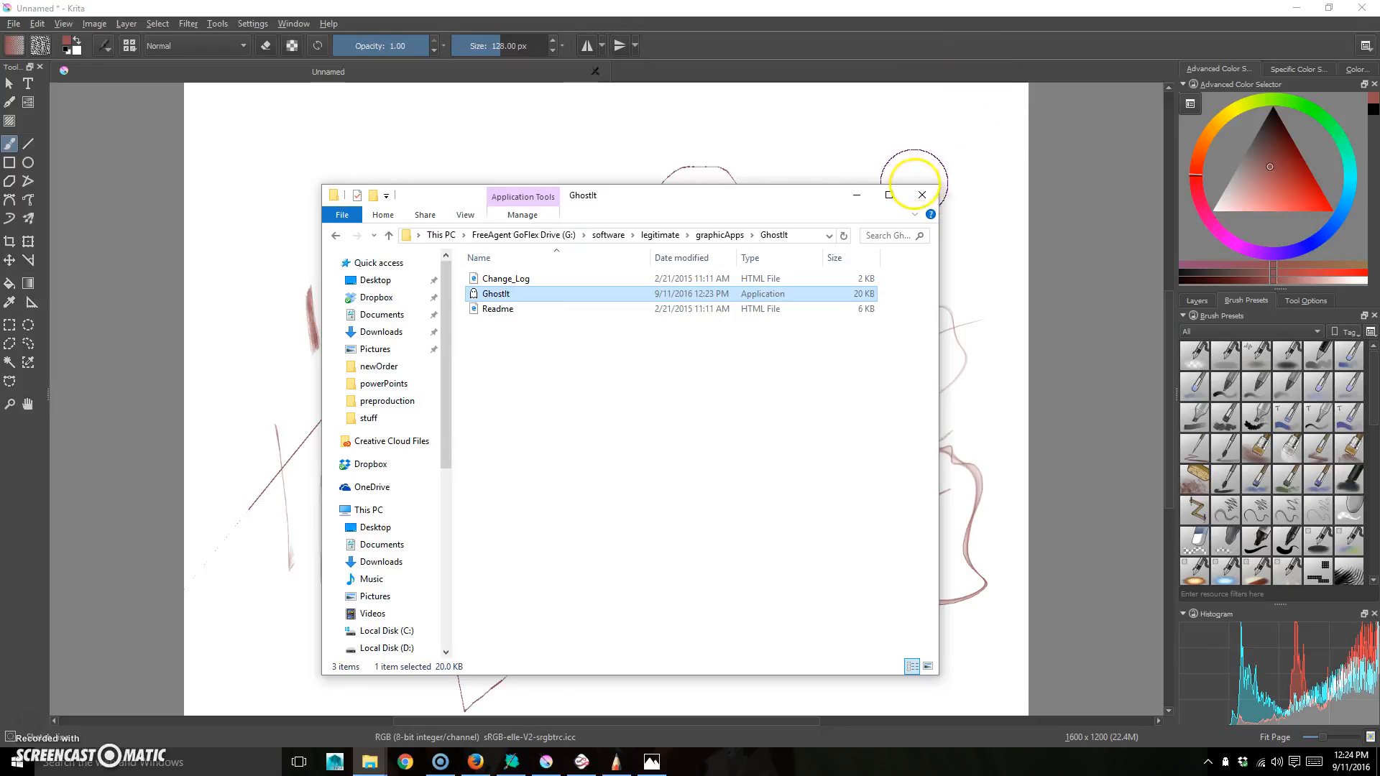
left_click(922, 197)
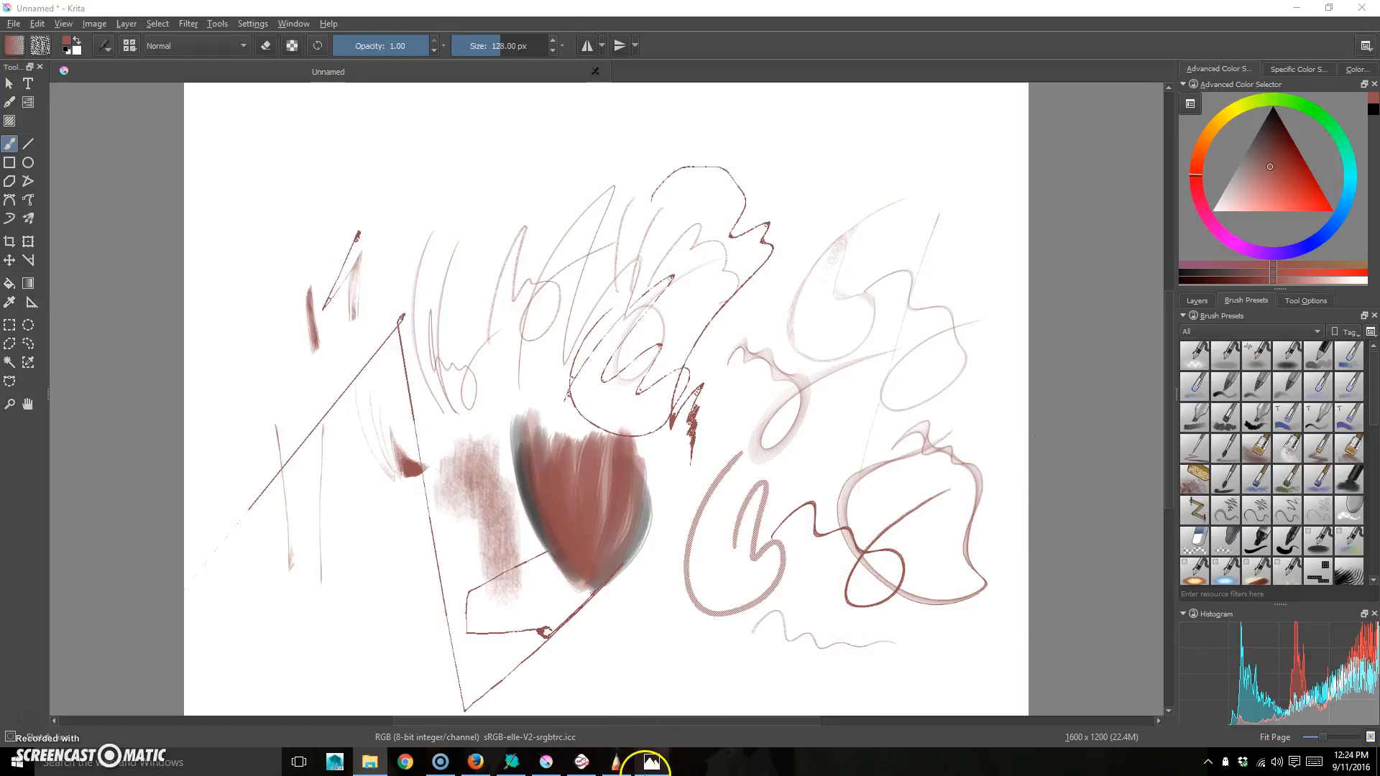
left_click(651, 762)
- Move the storyboard window to the upper left and make it see-through with GhostIt
left_click_drag(820, 75, 532, 70)
left_click(1230, 763)
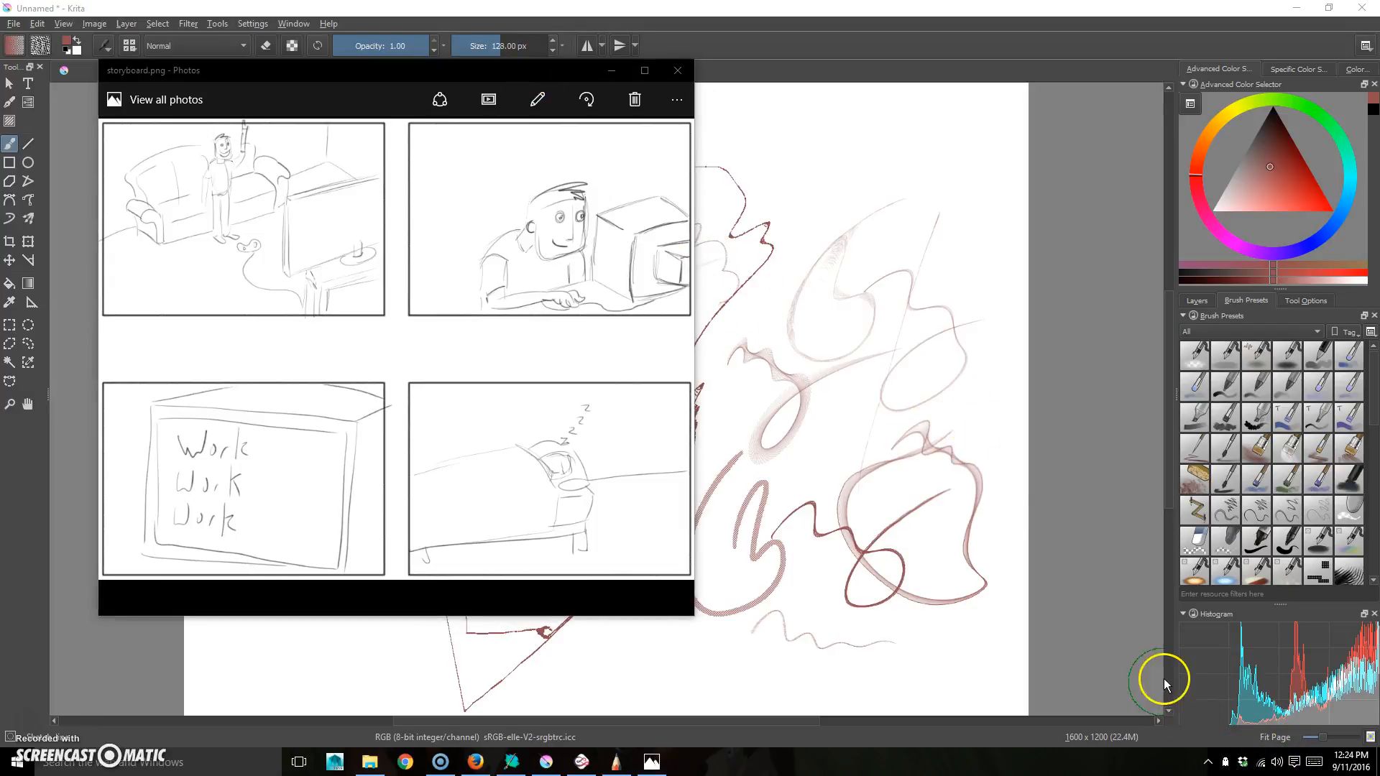
left_click(1226, 762)
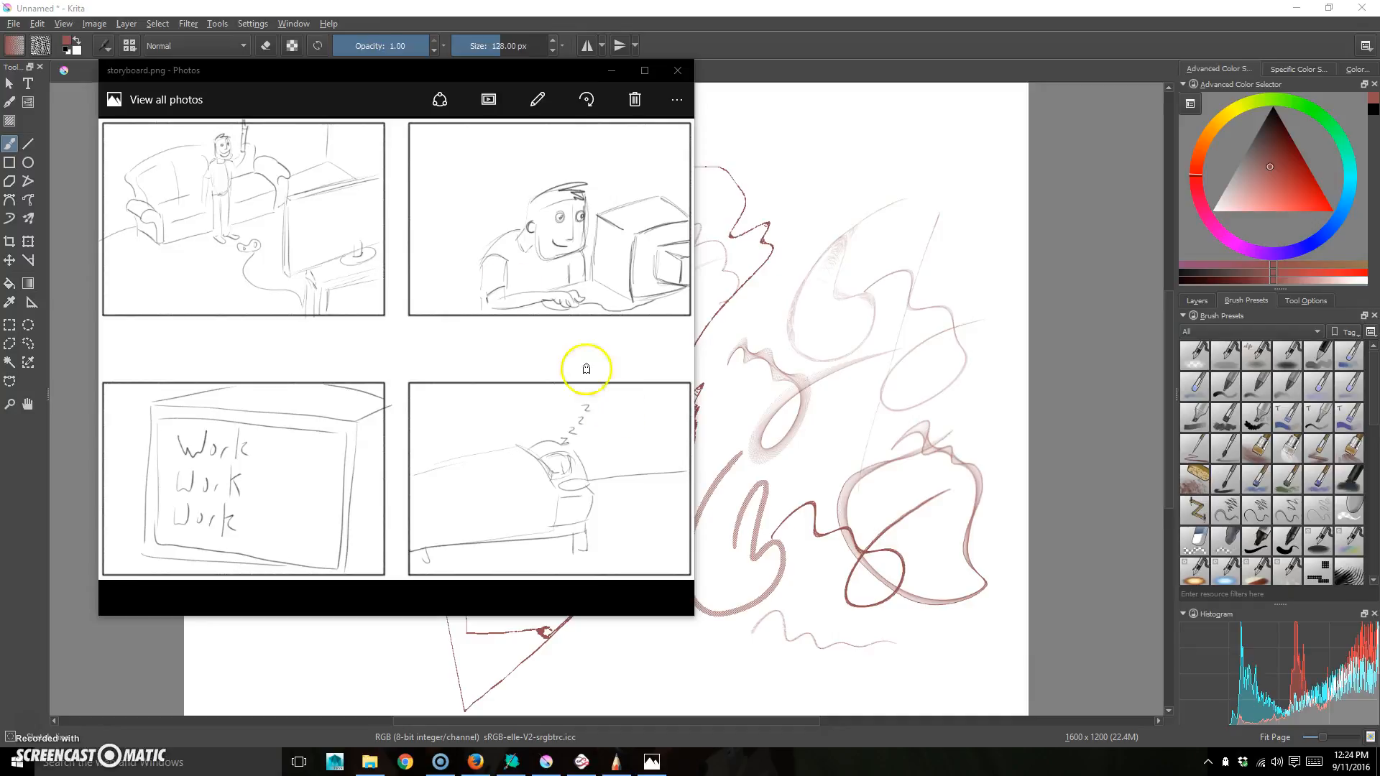
left_click(408, 75)
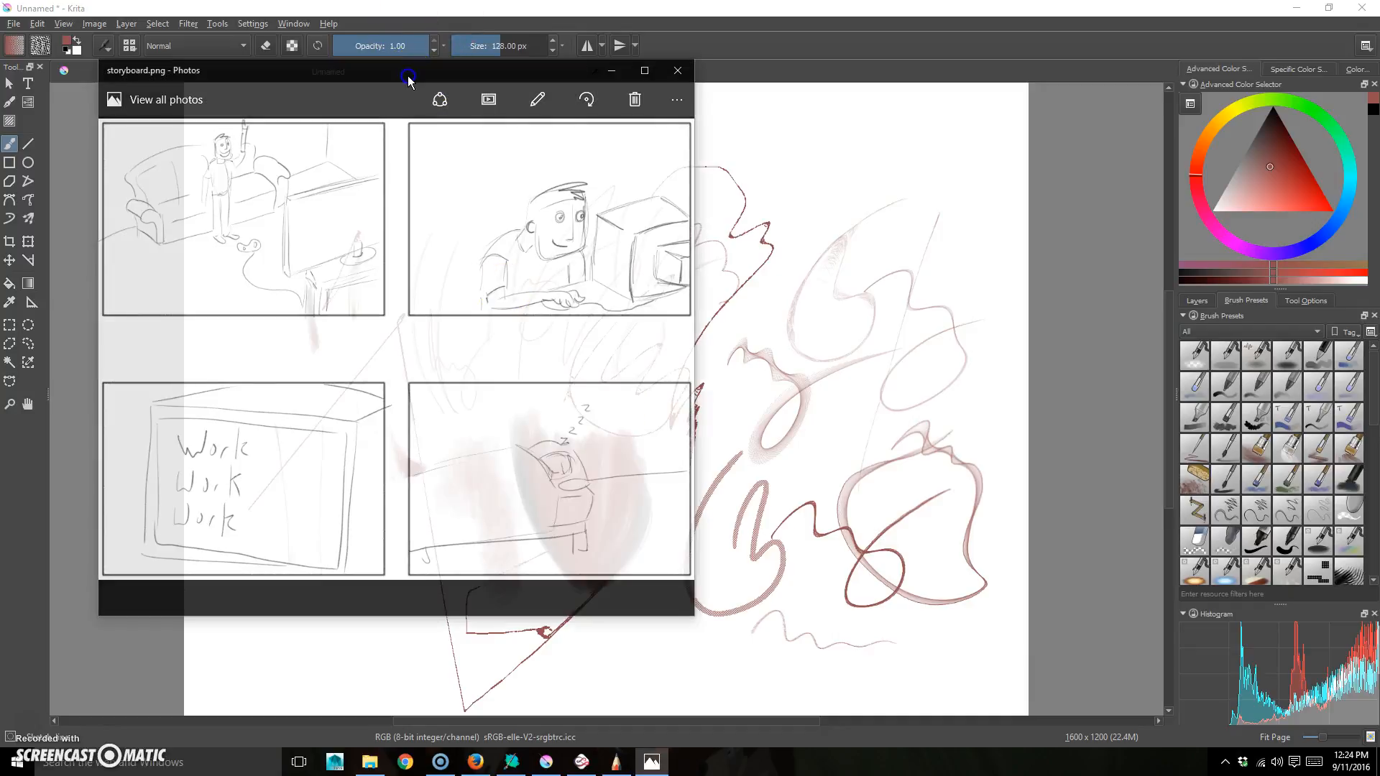
left_click(862, 8)
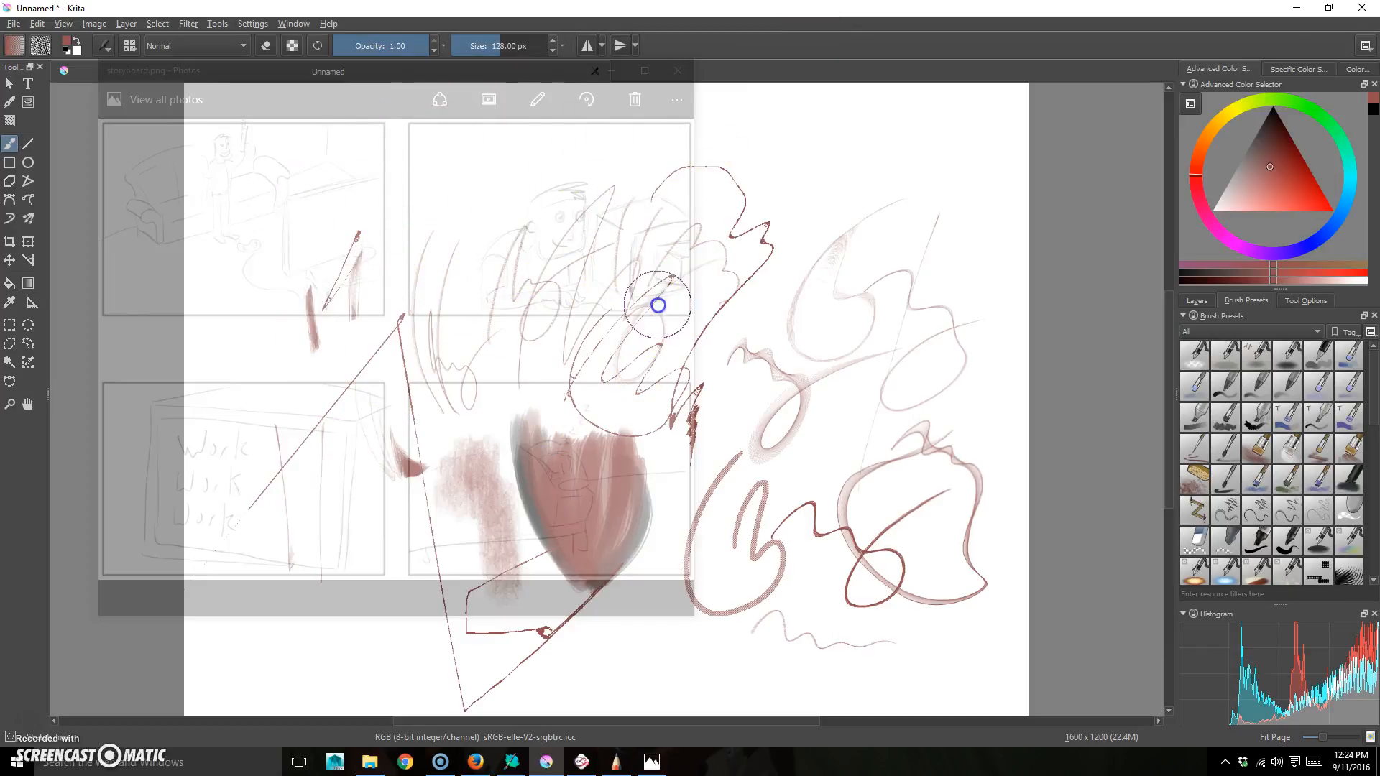
left_click_drag(821, 10, 672, 2)
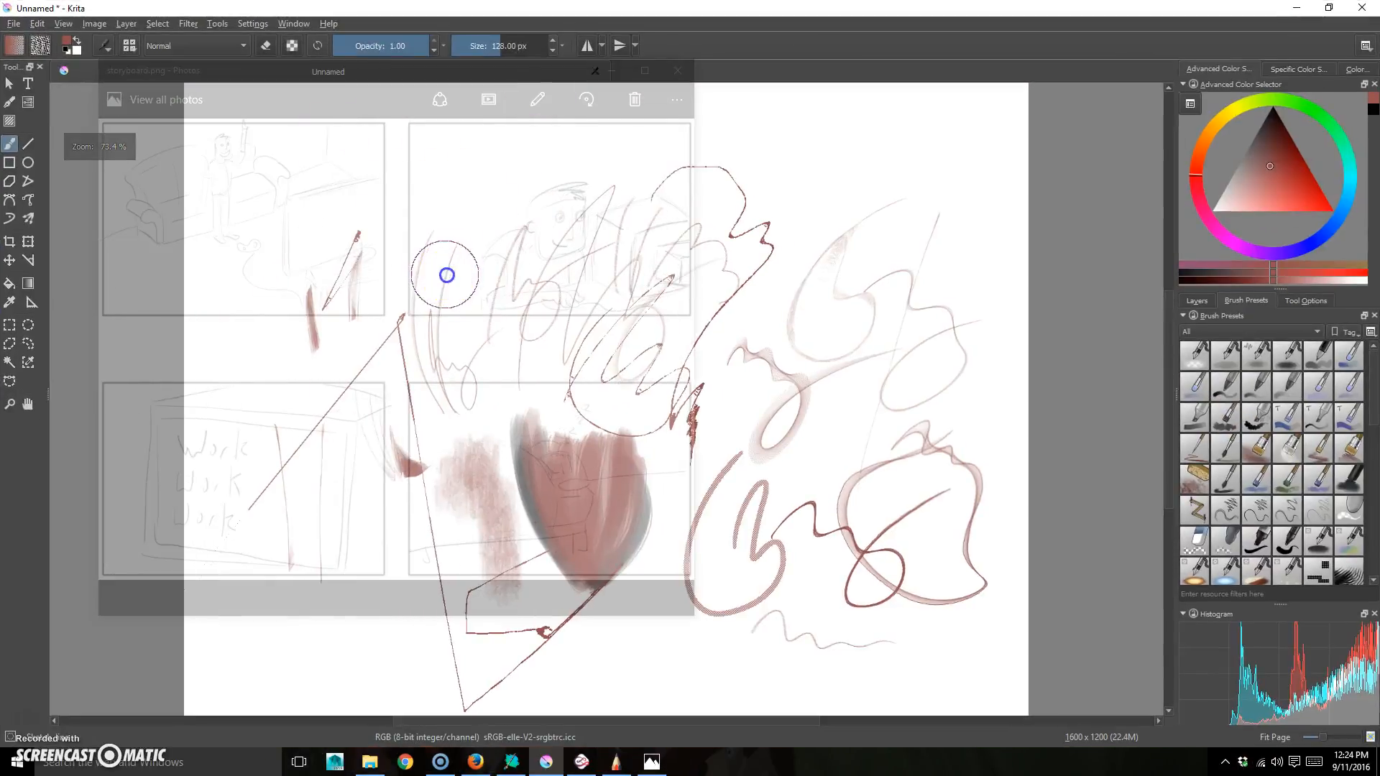
middle_click(478, 773)
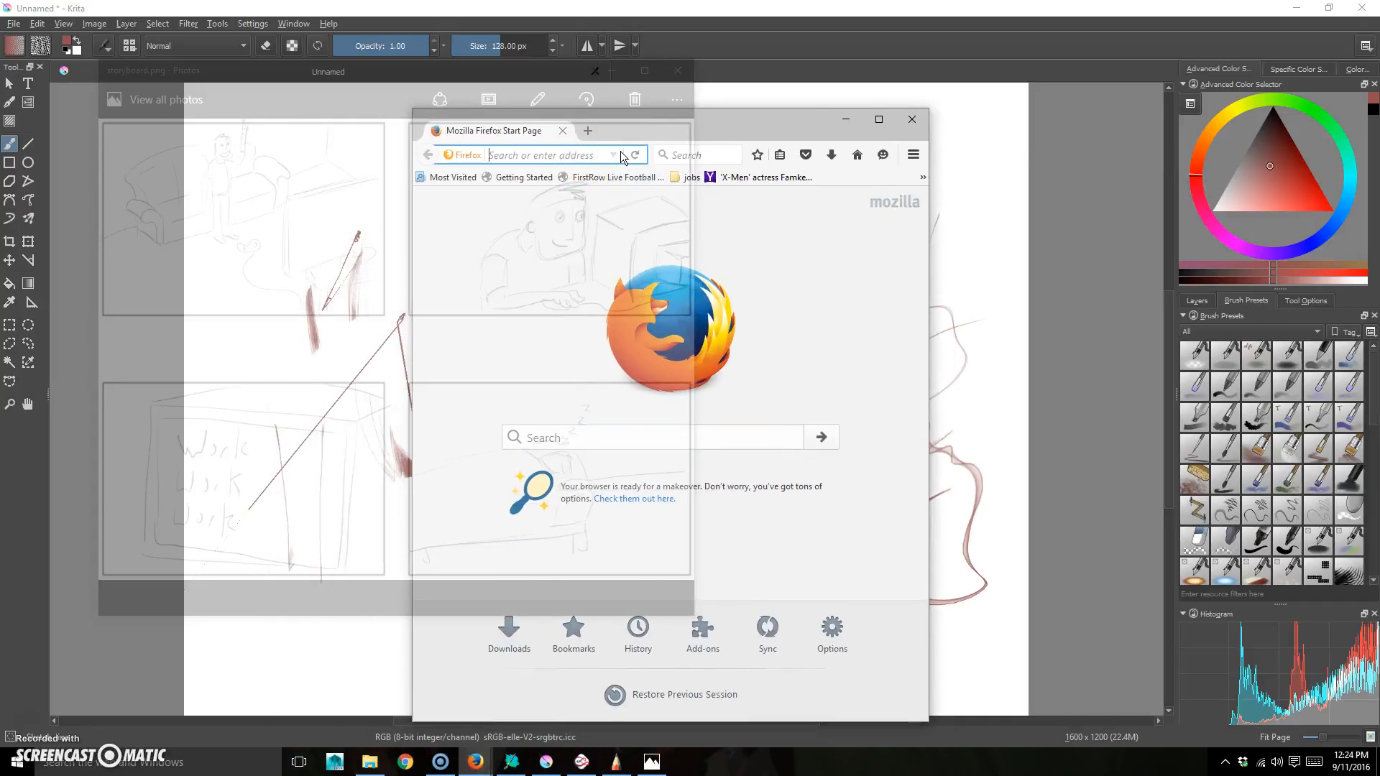
- Load Netflix, choose a viewer profile and start playing the Obsessed special
type("netflix.com/")
key("Return")
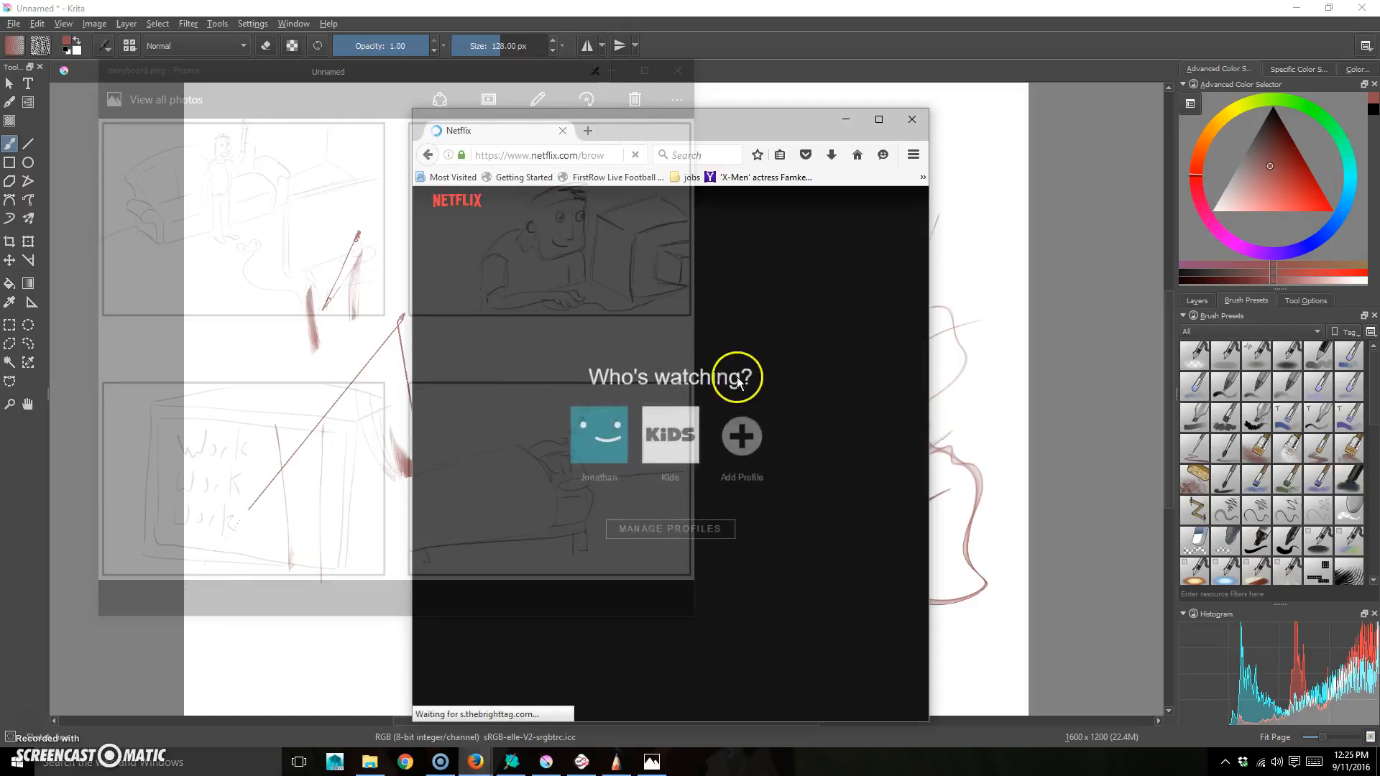
left_click(627, 426)
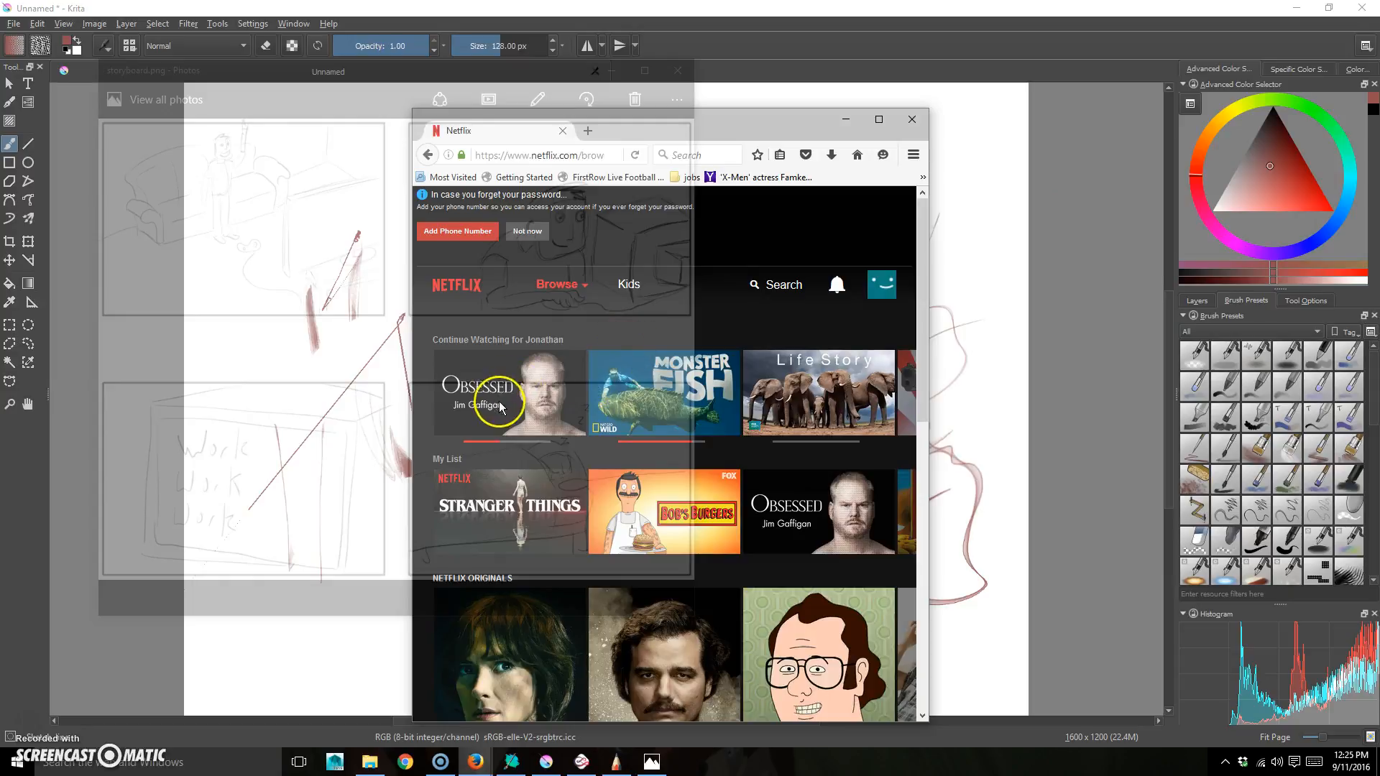
left_click(502, 327)
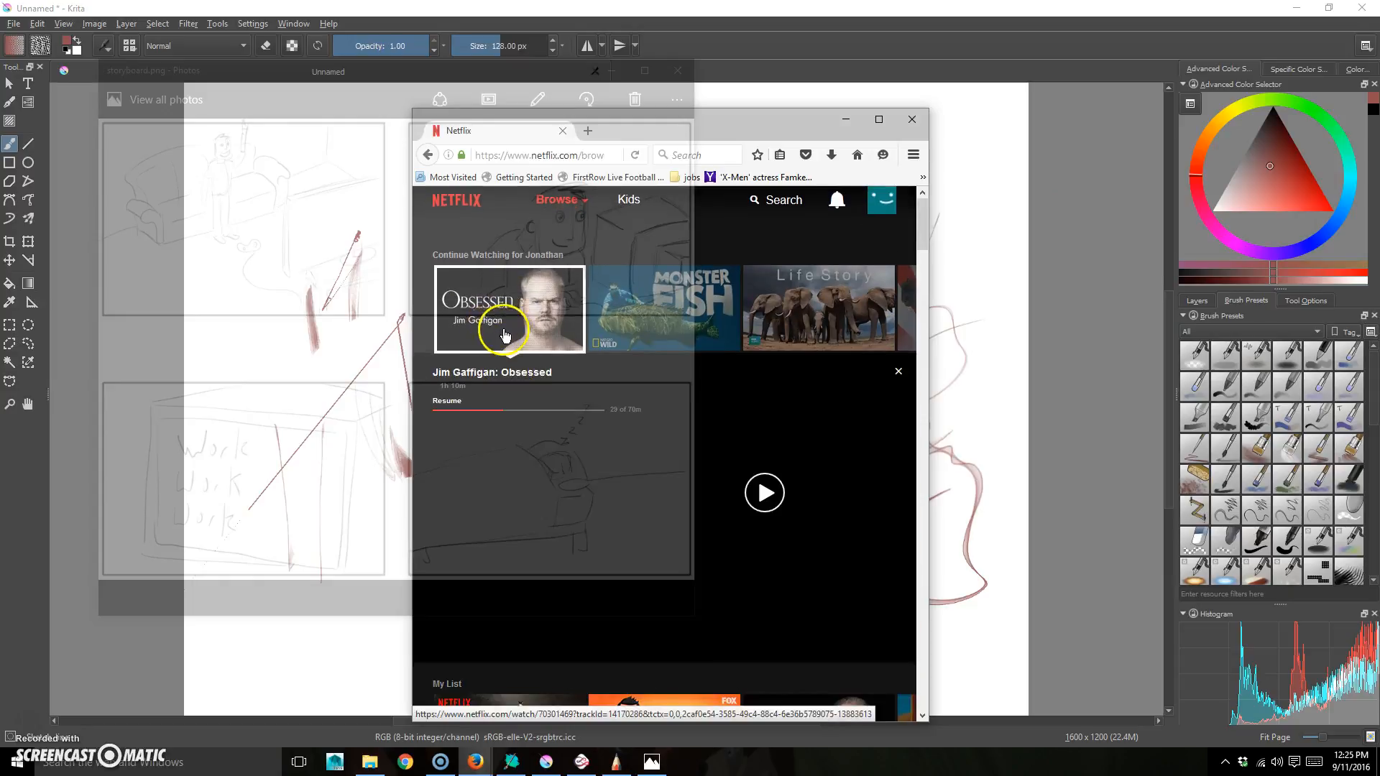
left_click(502, 310)
- Move the Netflix window up right, make it see-through with GhostIt, then close it
left_click_drag(761, 123, 1041, 50)
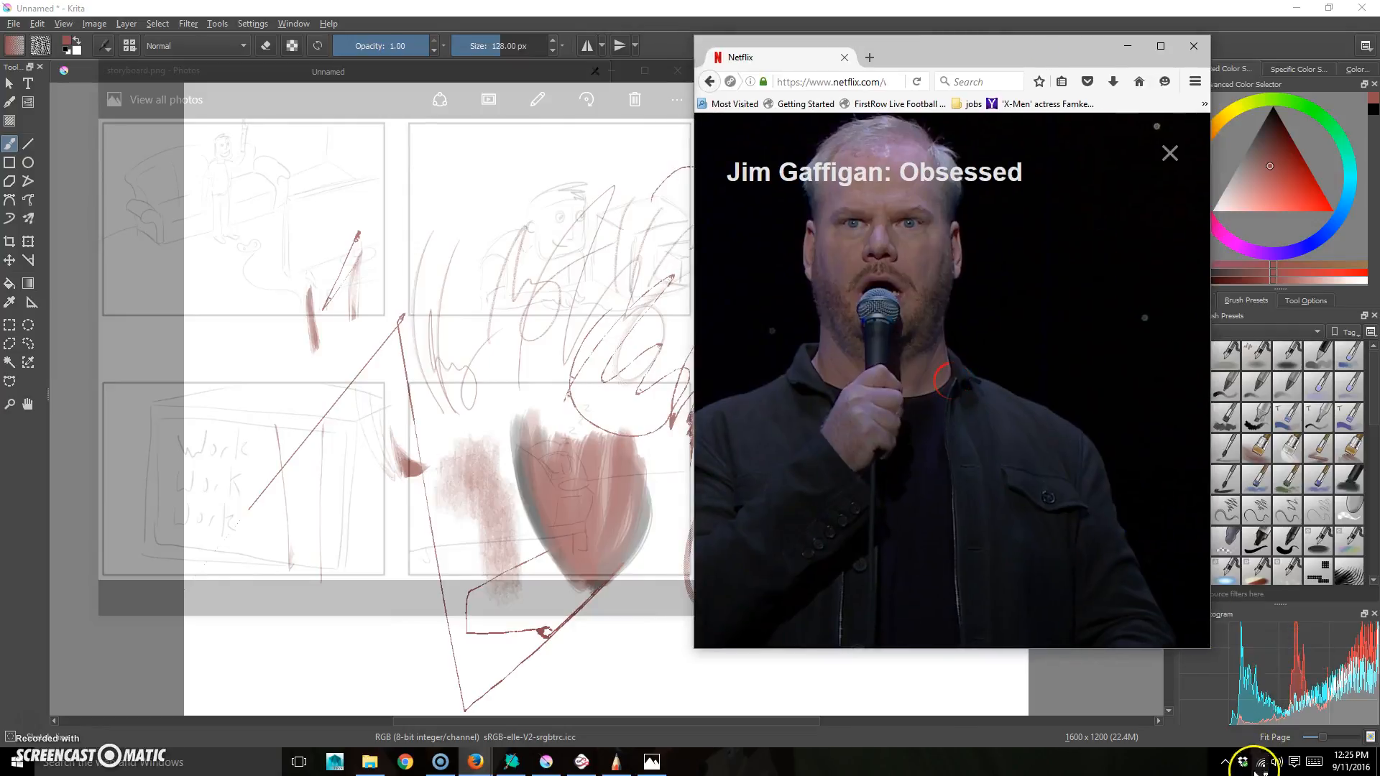
left_click(1226, 764)
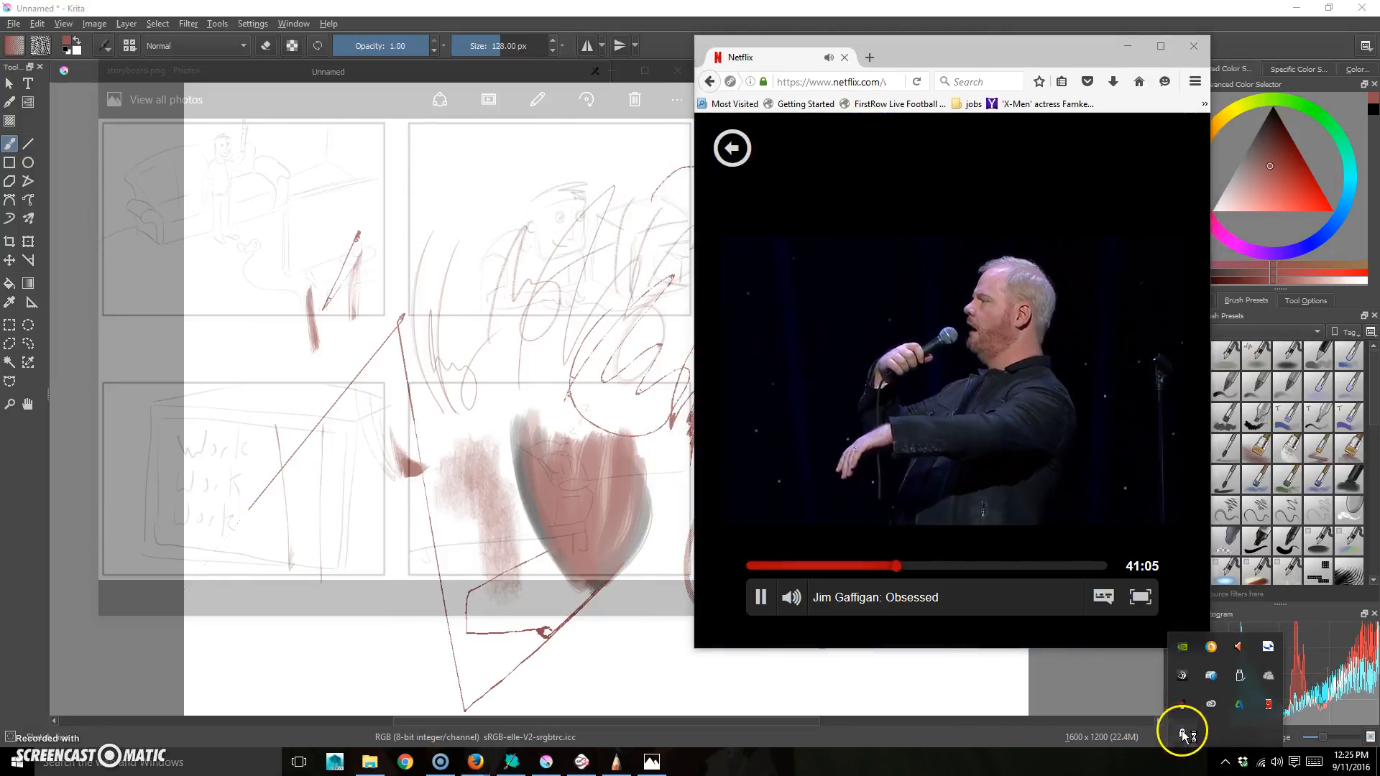
left_click(995, 53)
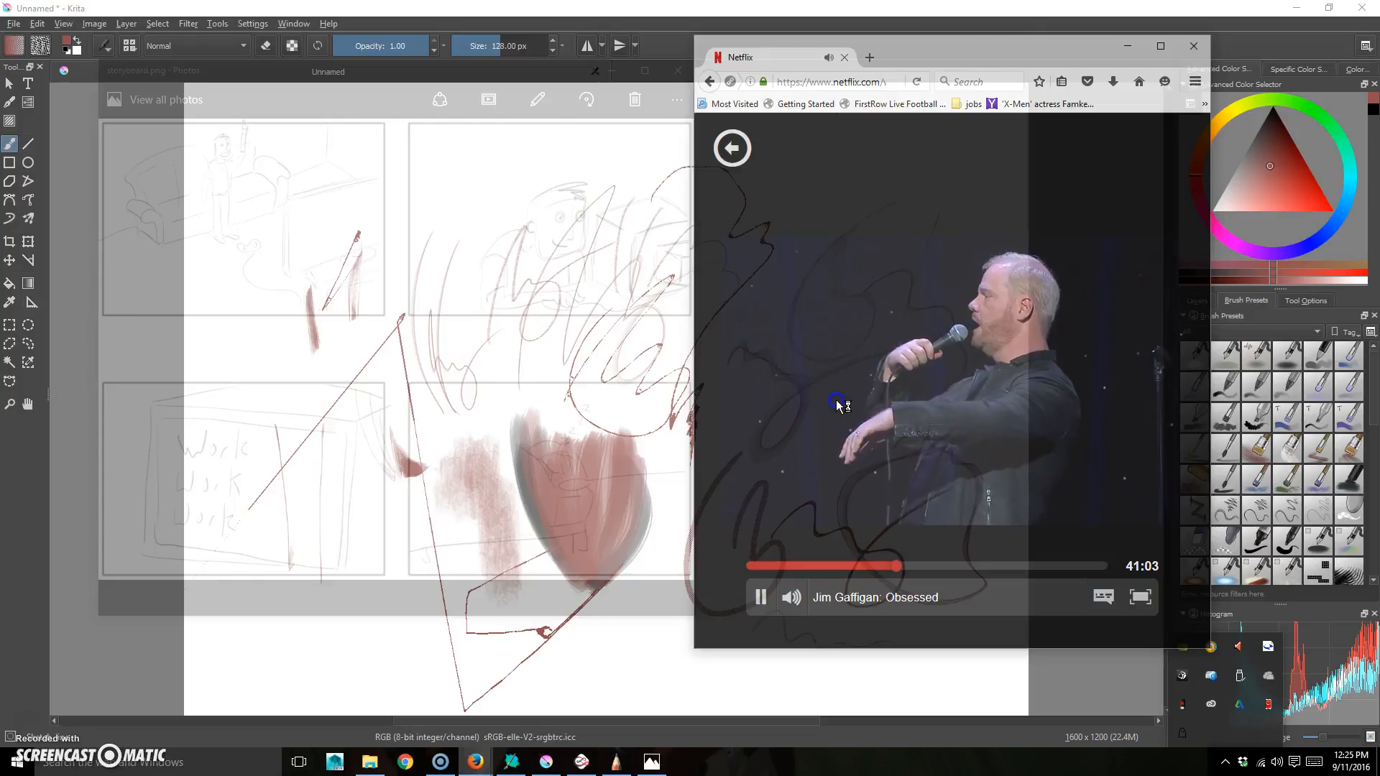
left_click(751, 179)
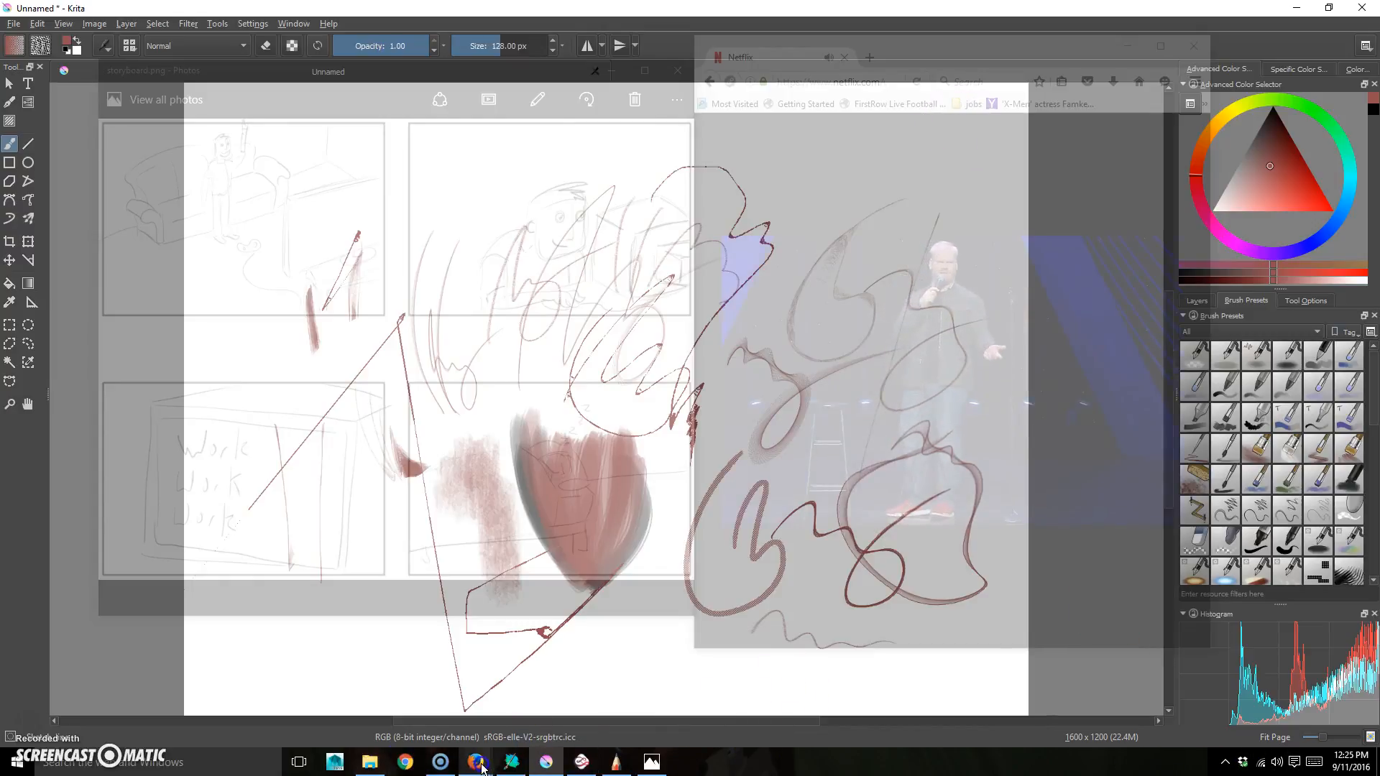
mouse_move(475, 762)
left_click(572, 652)
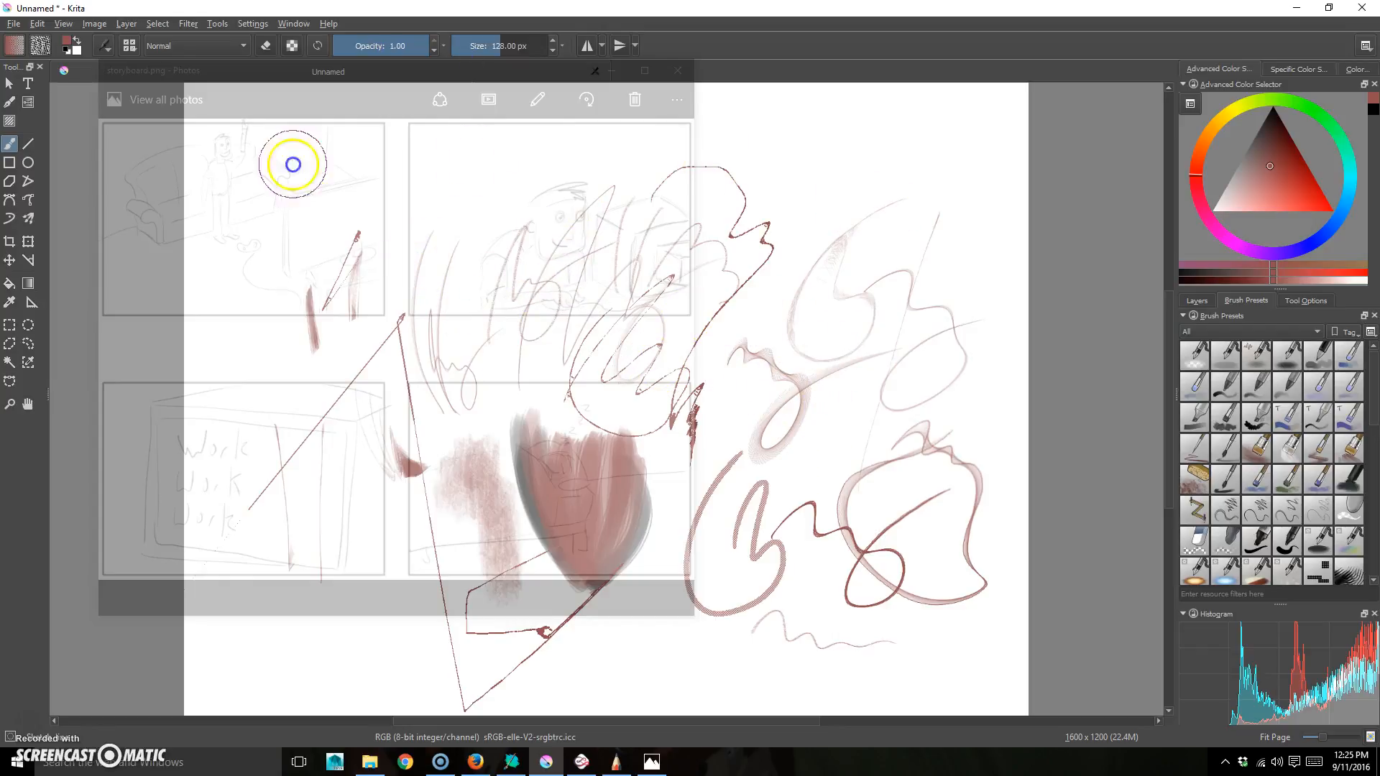
- Open File > New to show the custom 1600 × 1200 px, 8-bit RGB document settings
left_click(14, 24)
left_click(32, 45)
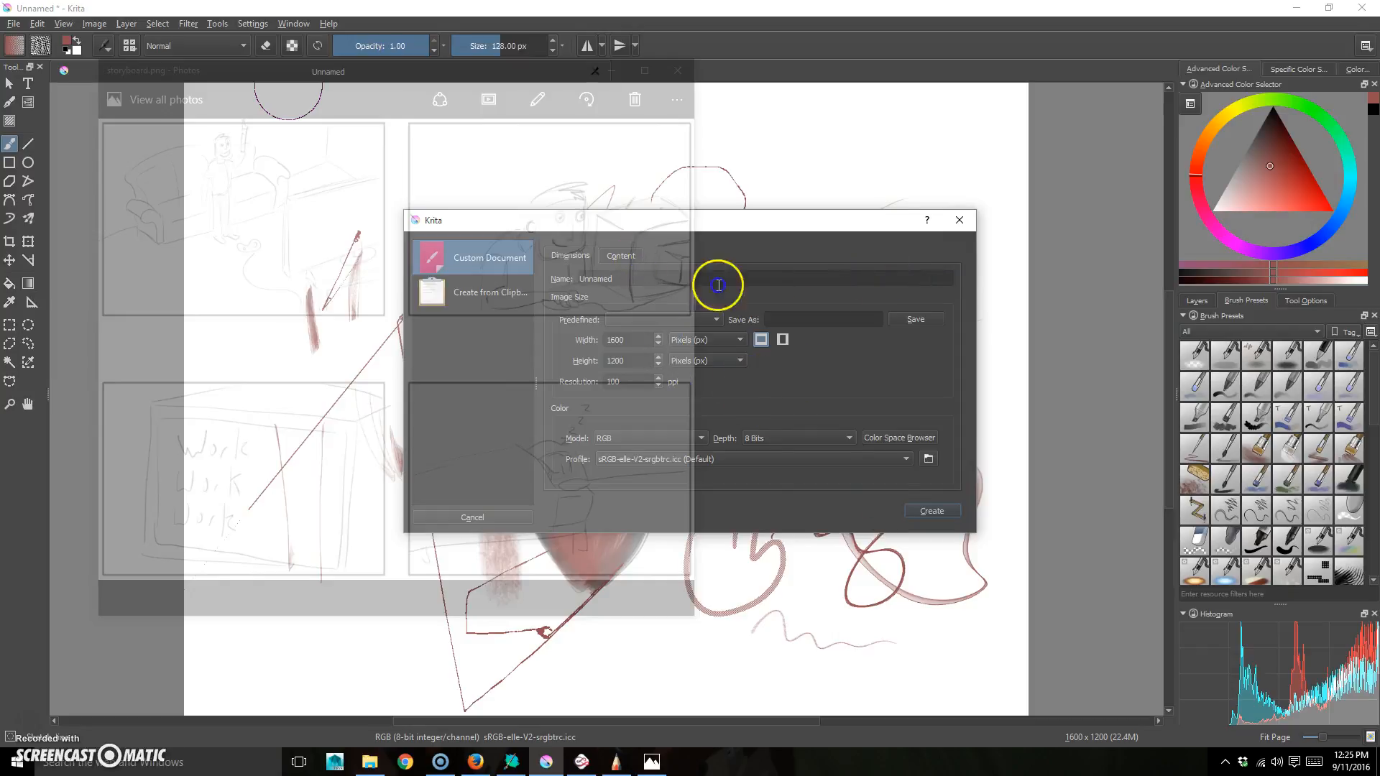
- Create the blank 1600 × 1200 document and select Layer 2 for painting
left_click(932, 512)
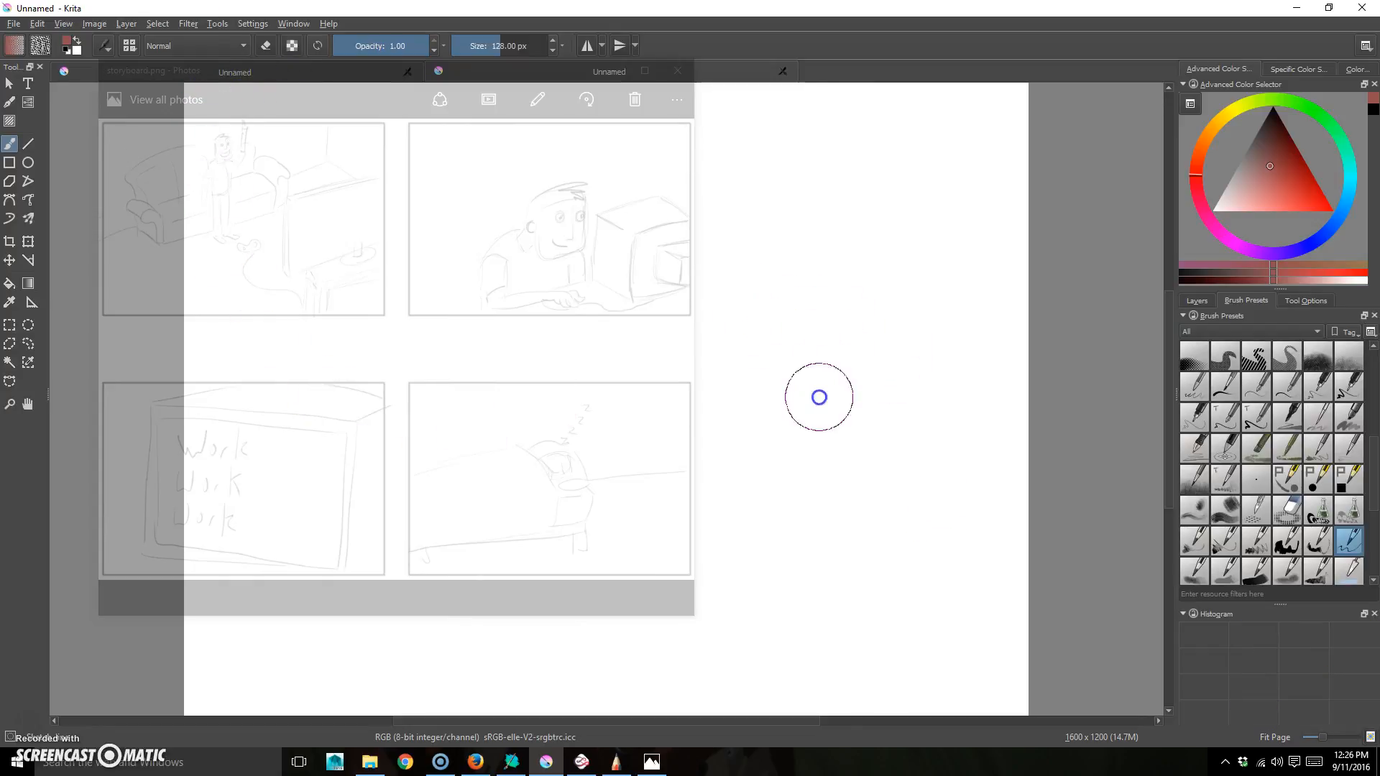
left_click_drag(1375, 480, 1374, 375)
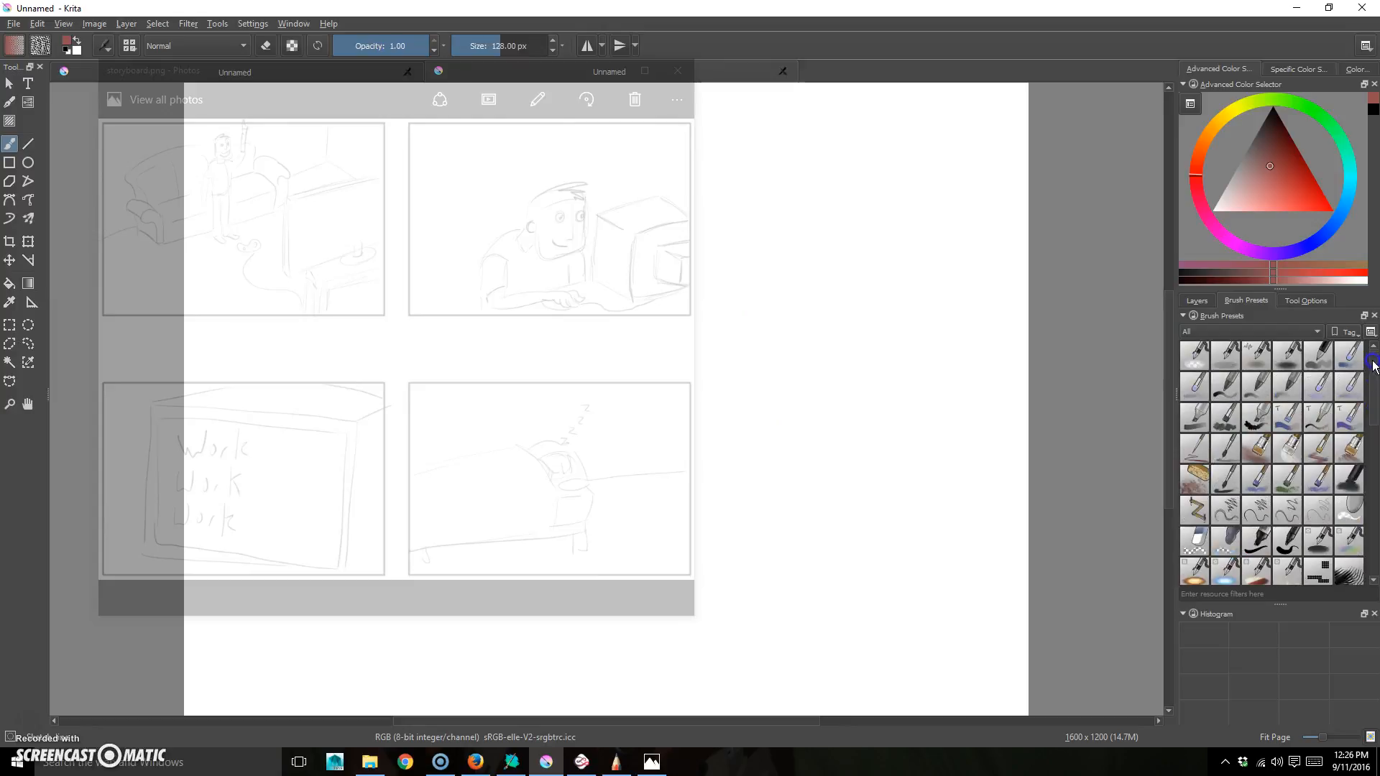
left_click(1197, 301)
left_click(1247, 365)
left_click(1247, 301)
- Pick the finer 50 px drawing brush, test it with a squiggle, and undo it
left_click_drag(1374, 424, 1375, 475)
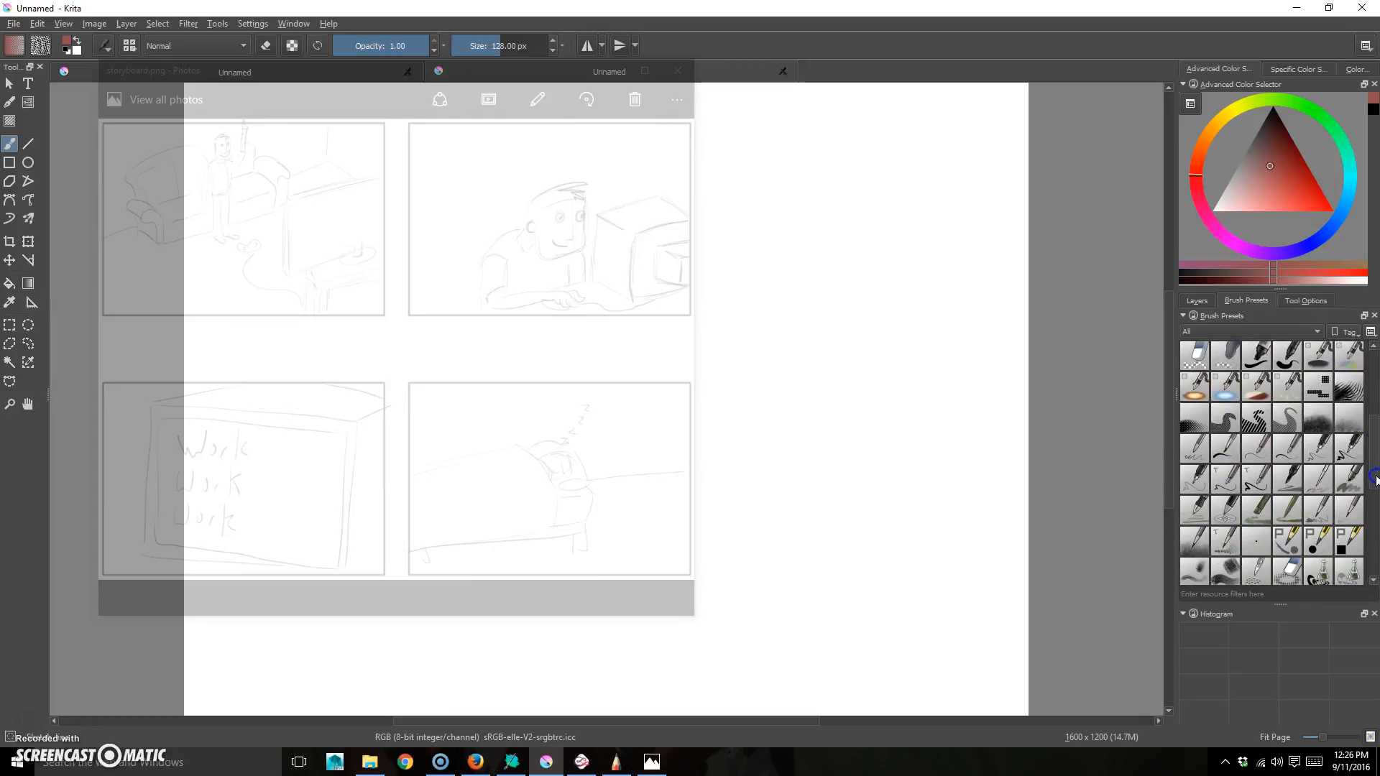
left_click_drag(1374, 475, 1374, 502)
left_click(1222, 479)
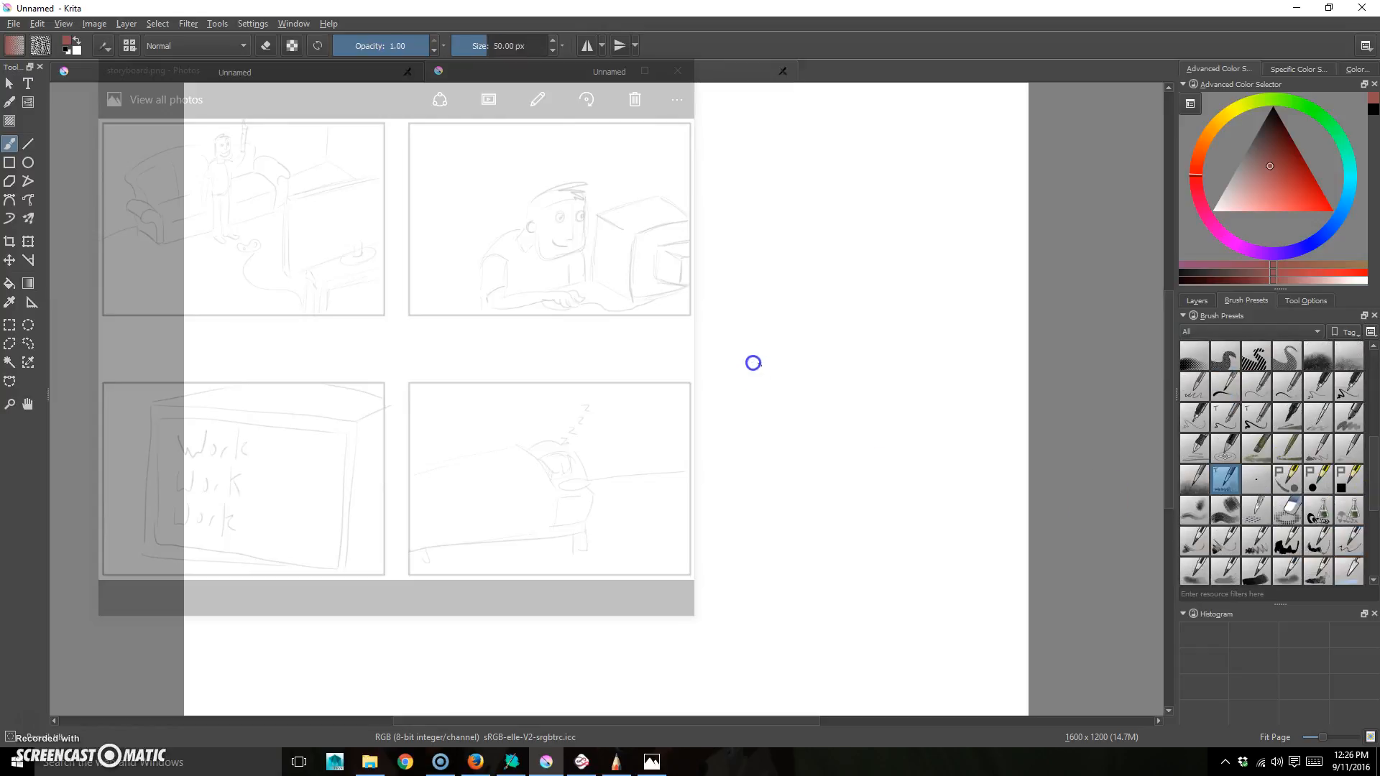
left_click_drag(790, 500, 917, 372)
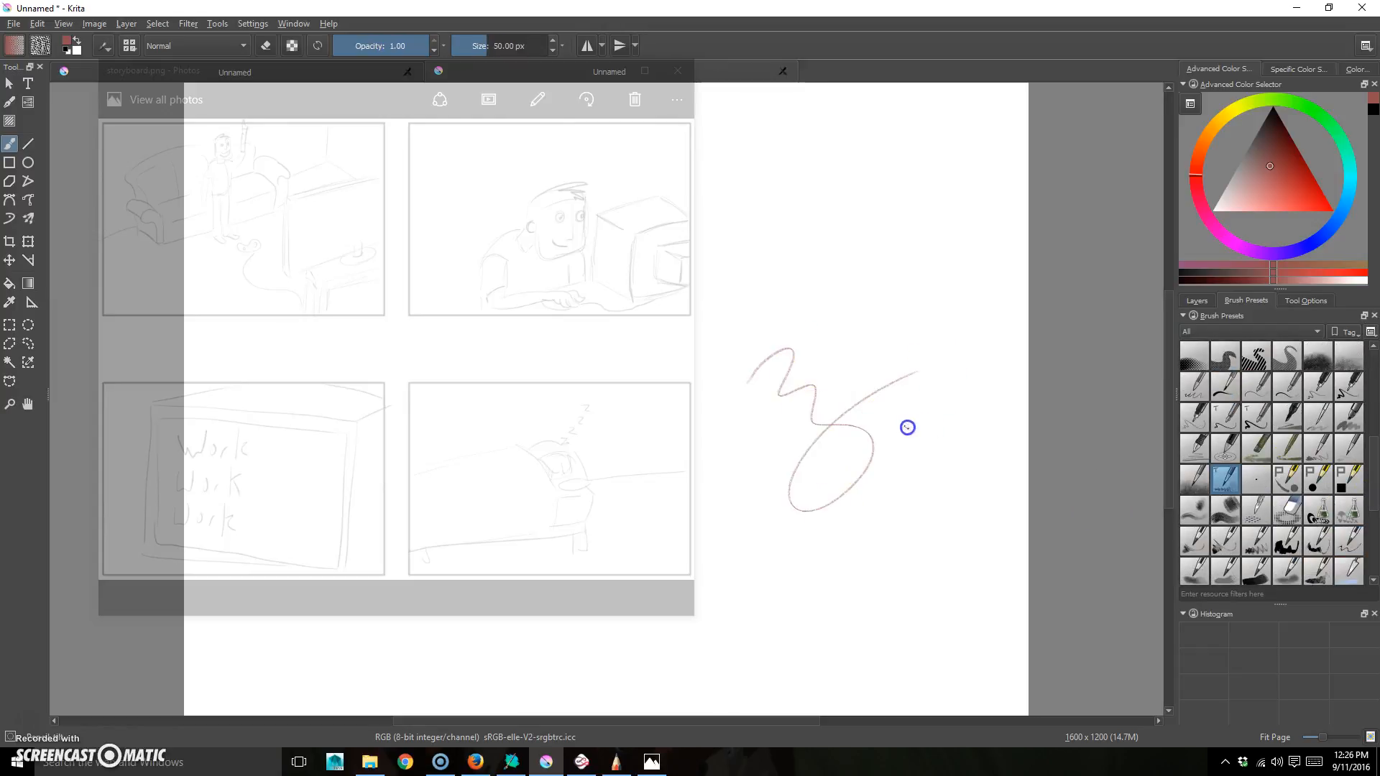
key("ctrl")
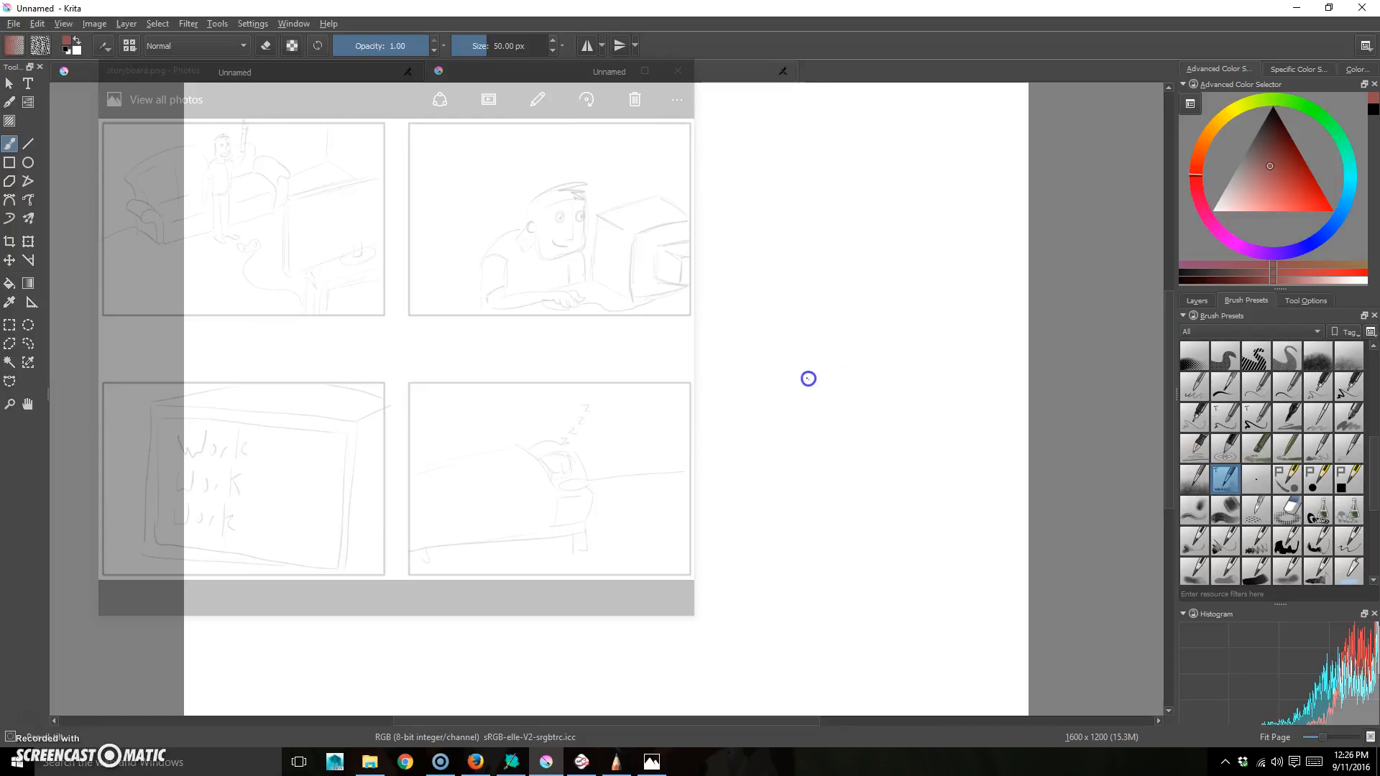
- Choose a darker drawing colour and shift the storyboard window slightly left over the canvas
left_click_drag(1270, 145, 1265, 120)
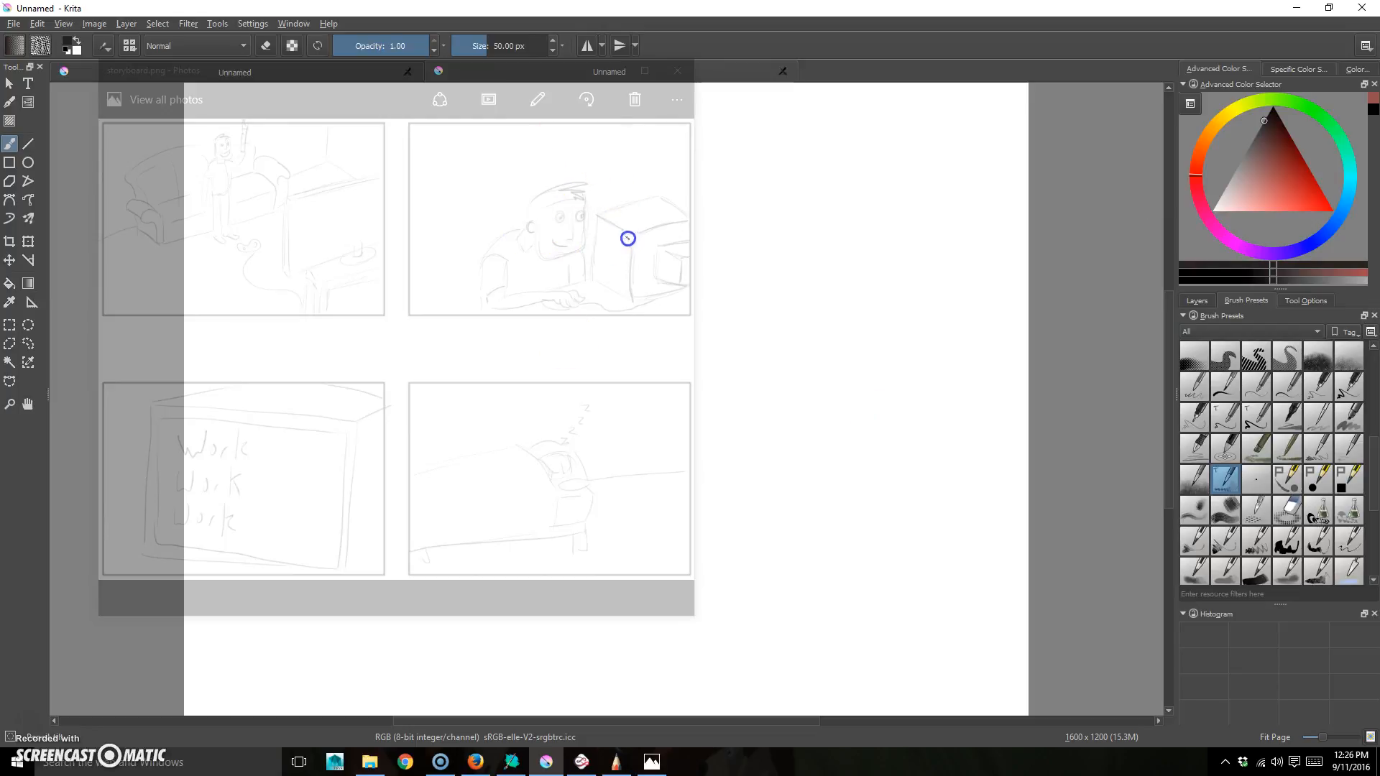
left_click(652, 761)
left_click_drag(538, 72, 319, 30)
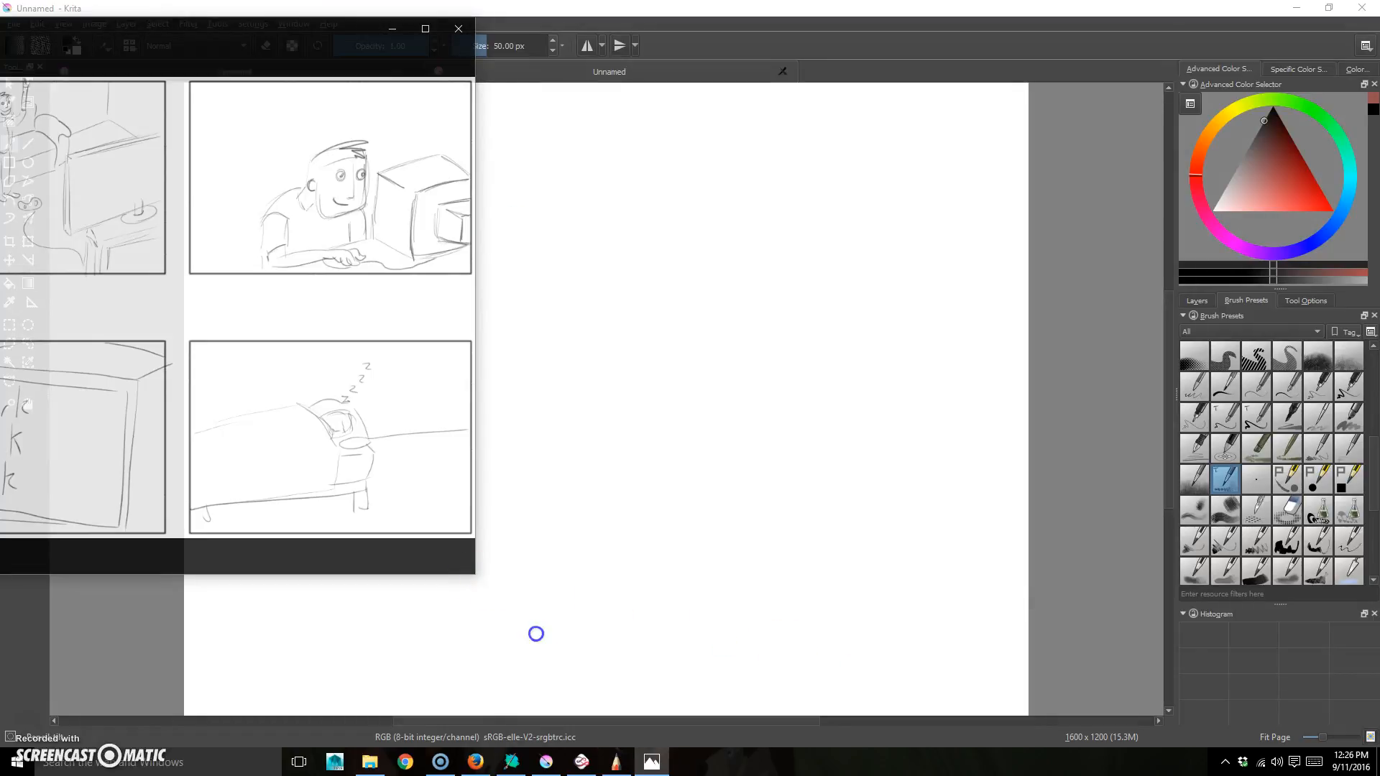
- Enlarge the see-through storyboard window, then bring Krita forward and zoom its canvas to 25%
left_click_drag(472, 574, 934, 588)
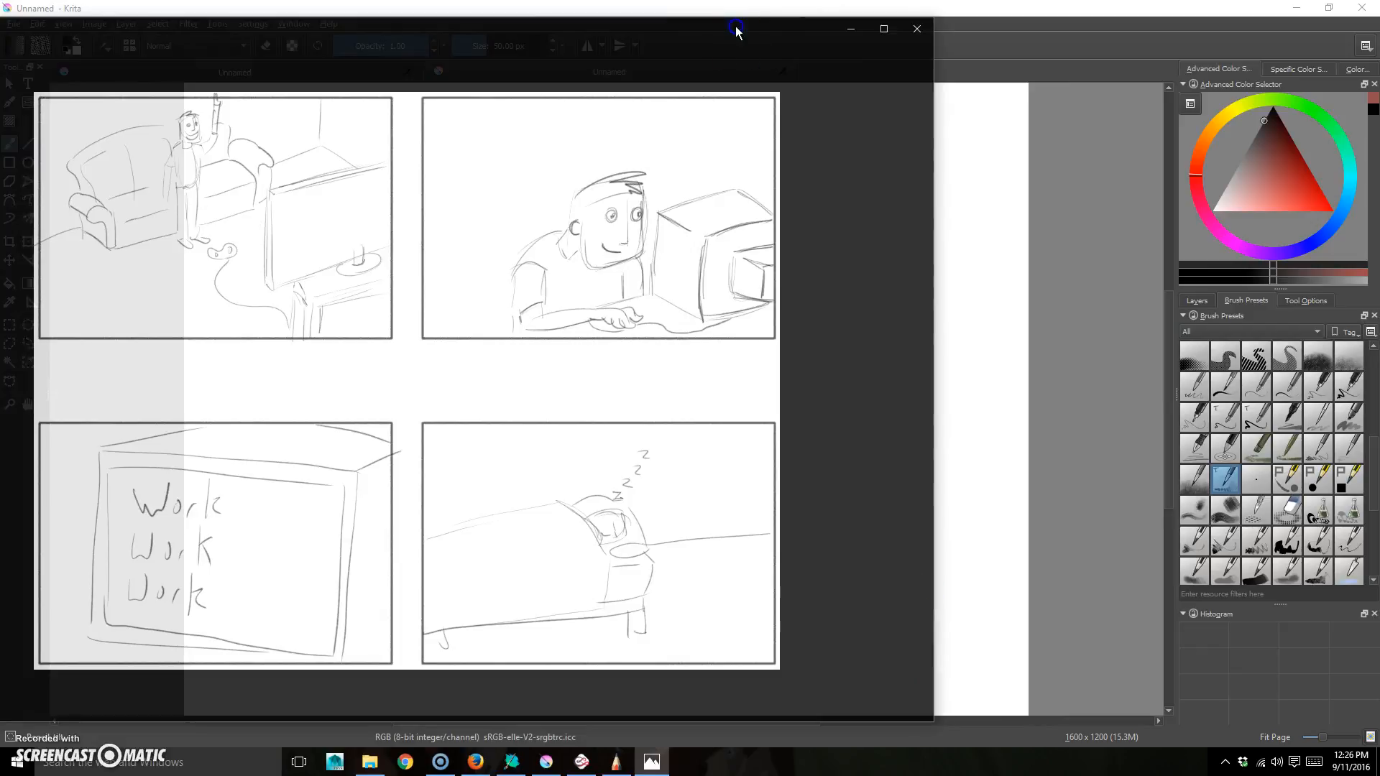
left_click(1081, 23)
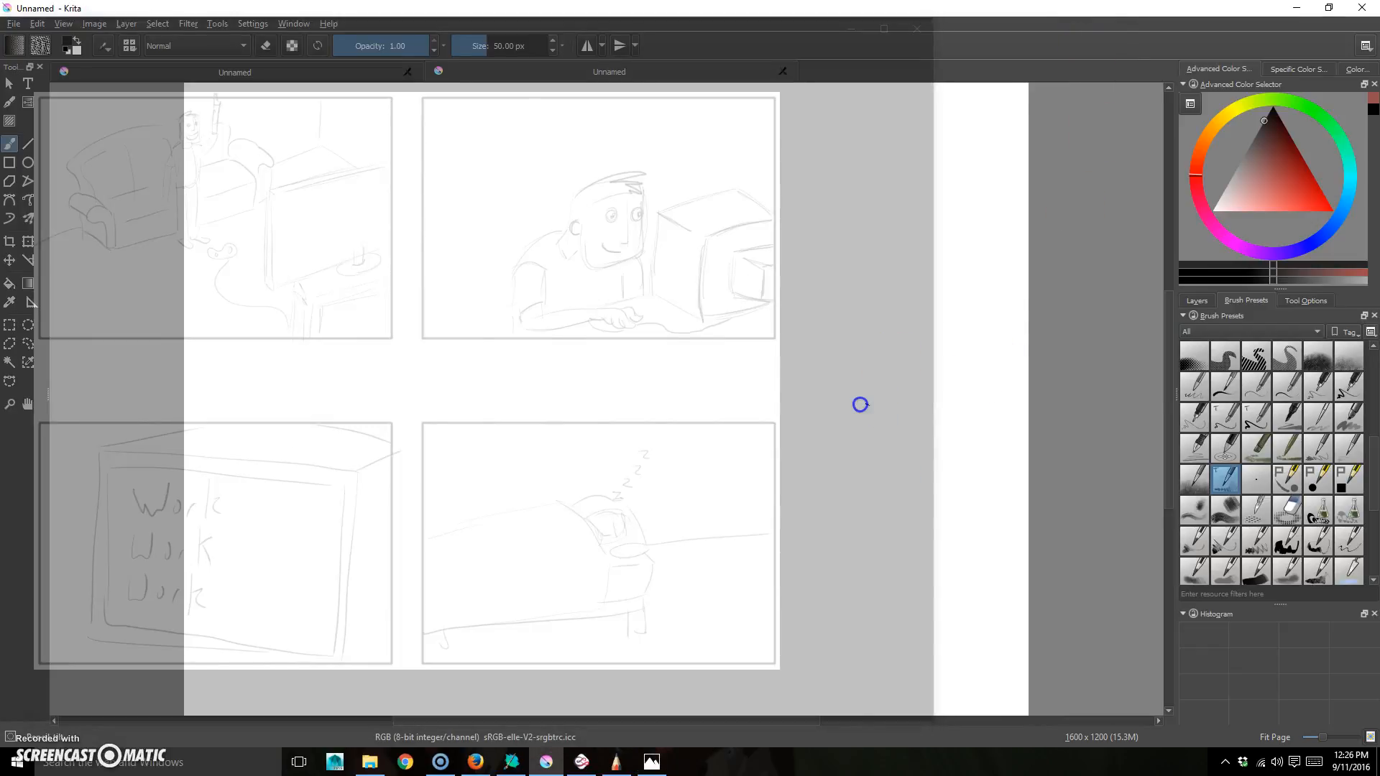
key("ctrl+minus")
key("ctrl+minus")
key("ctrl+minus")
key("ctrl+minus")
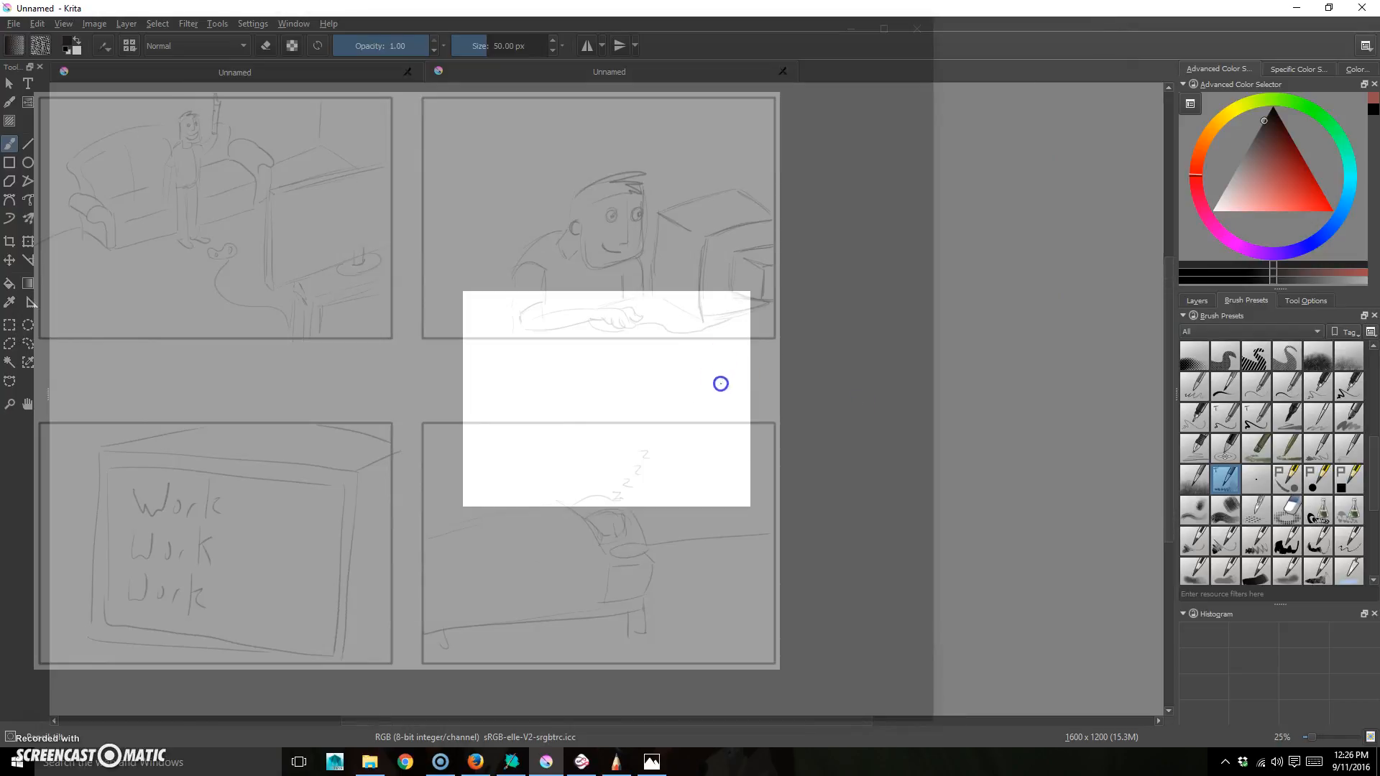
- Pan over panel two, shrink the brush, and sketch the monitor box's outer edges
mouse_move(694, 358)
left_mouse_down()
mouse_move(672, 450)
mouse_move(696, 209)
mouse_move(671, 171)
mouse_move(703, 179)
left_mouse_up()
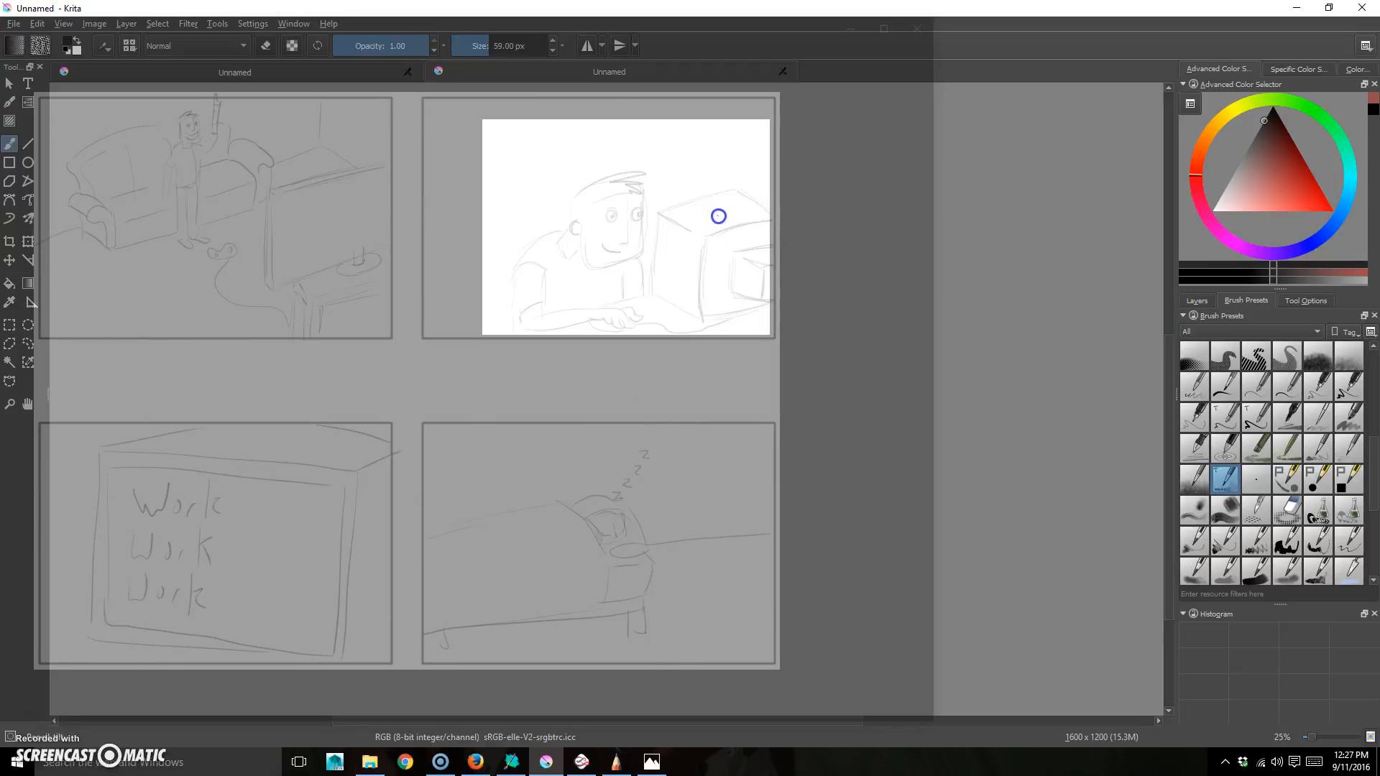
key("bracketleft")
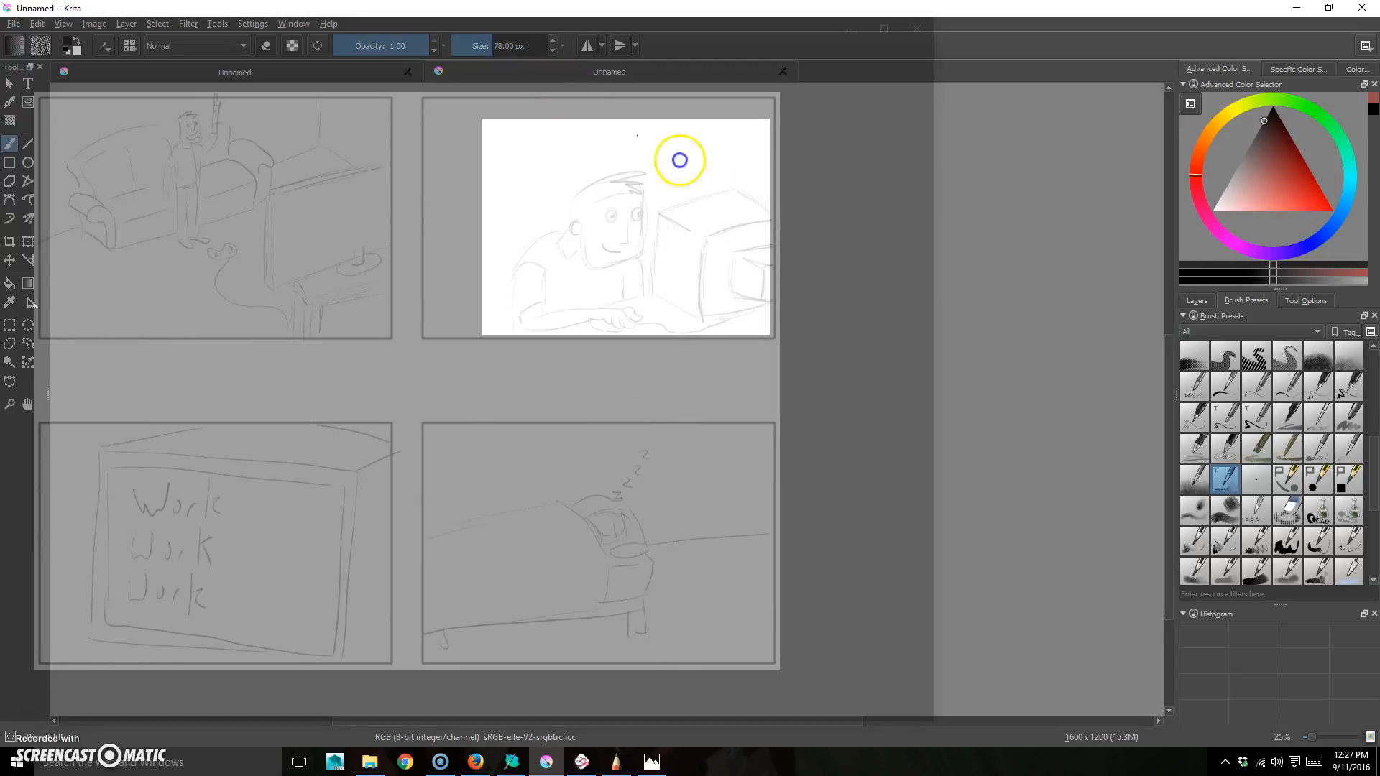
mouse_move(662, 207)
left_mouse_down()
mouse_move(736, 184)
mouse_move(773, 217)
mouse_move(734, 185)
mouse_move(680, 202)
left_mouse_up()
left_click_drag(637, 245, 638, 216)
left_click_drag(642, 287, 680, 313)
mouse_move(640, 288)
left_mouse_down()
mouse_move(657, 198)
mouse_move(716, 194)
left_mouse_up()
mouse_move(684, 315)
left_mouse_down()
mouse_move(684, 268)
mouse_move(711, 231)
mouse_move(799, 213)
left_mouse_up()
- Draw the monitor's front-top edge, inner screen box, curved base and long desk line
left_click_drag(645, 214, 686, 246)
mouse_move(645, 216)
left_mouse_down()
mouse_move(687, 243)
mouse_move(755, 248)
mouse_move(719, 290)
left_mouse_up()
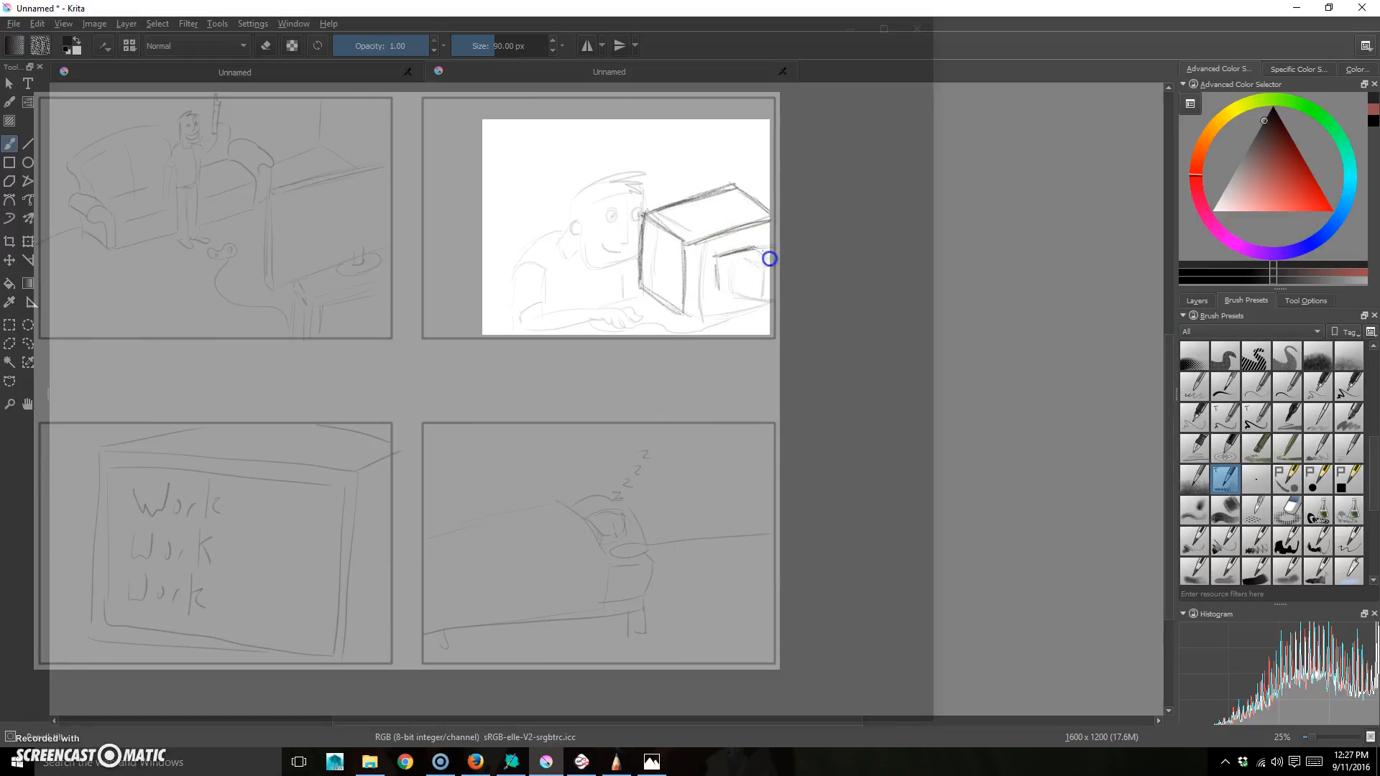
mouse_move(745, 279)
left_mouse_down()
mouse_move(746, 296)
mouse_move(712, 309)
mouse_move(759, 297)
left_mouse_up()
left_click_drag(759, 297, 680, 308)
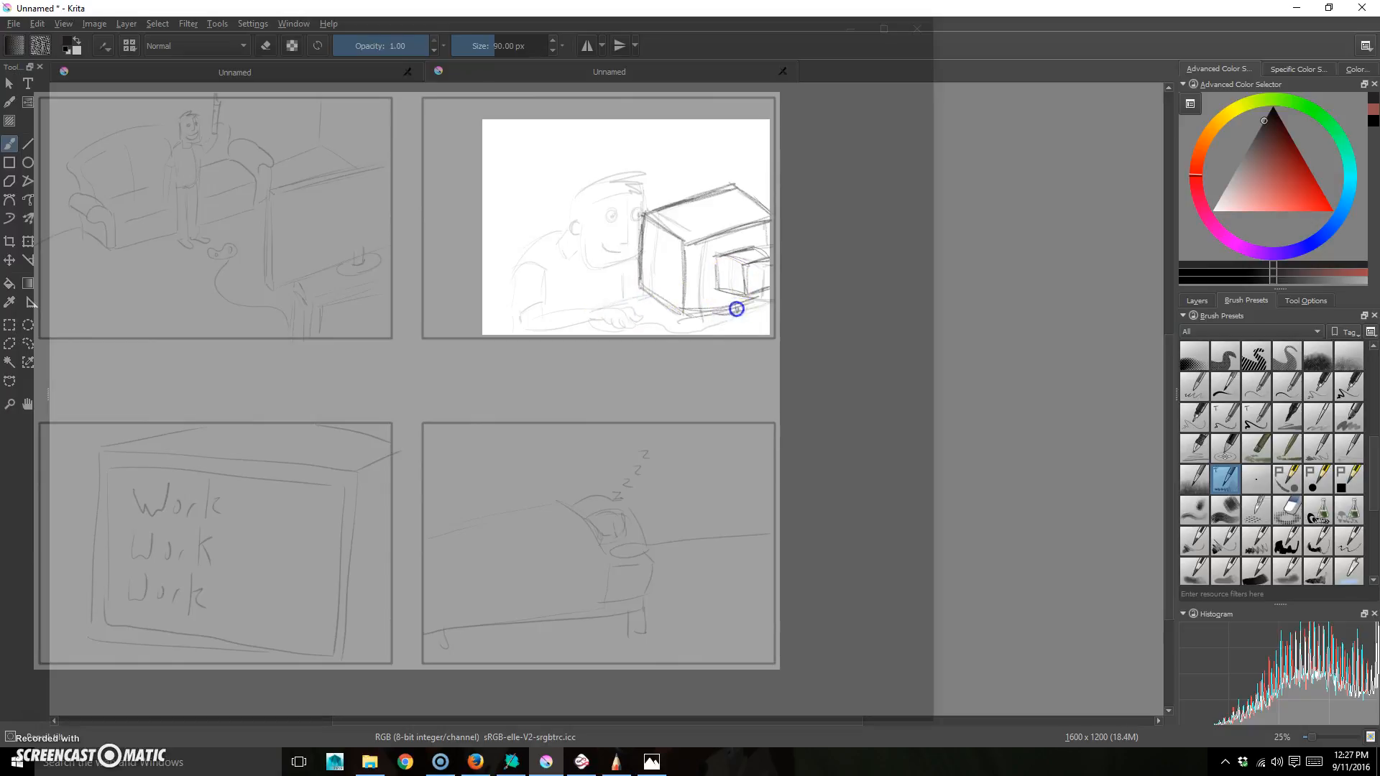
mouse_move(752, 310)
left_mouse_down()
mouse_move(698, 326)
mouse_move(704, 311)
mouse_move(741, 326)
left_mouse_up()
mouse_move(659, 294)
left_mouse_down()
mouse_move(545, 326)
mouse_move(629, 300)
mouse_move(578, 319)
mouse_move(566, 304)
mouse_move(688, 266)
mouse_move(642, 238)
mouse_move(609, 308)
mouse_move(623, 327)
mouse_move(592, 315)
mouse_move(621, 308)
mouse_move(602, 329)
mouse_move(621, 316)
mouse_move(623, 329)
mouse_move(659, 333)
mouse_move(624, 327)
mouse_move(632, 336)
mouse_move(663, 322)
mouse_move(693, 333)
left_mouse_up()
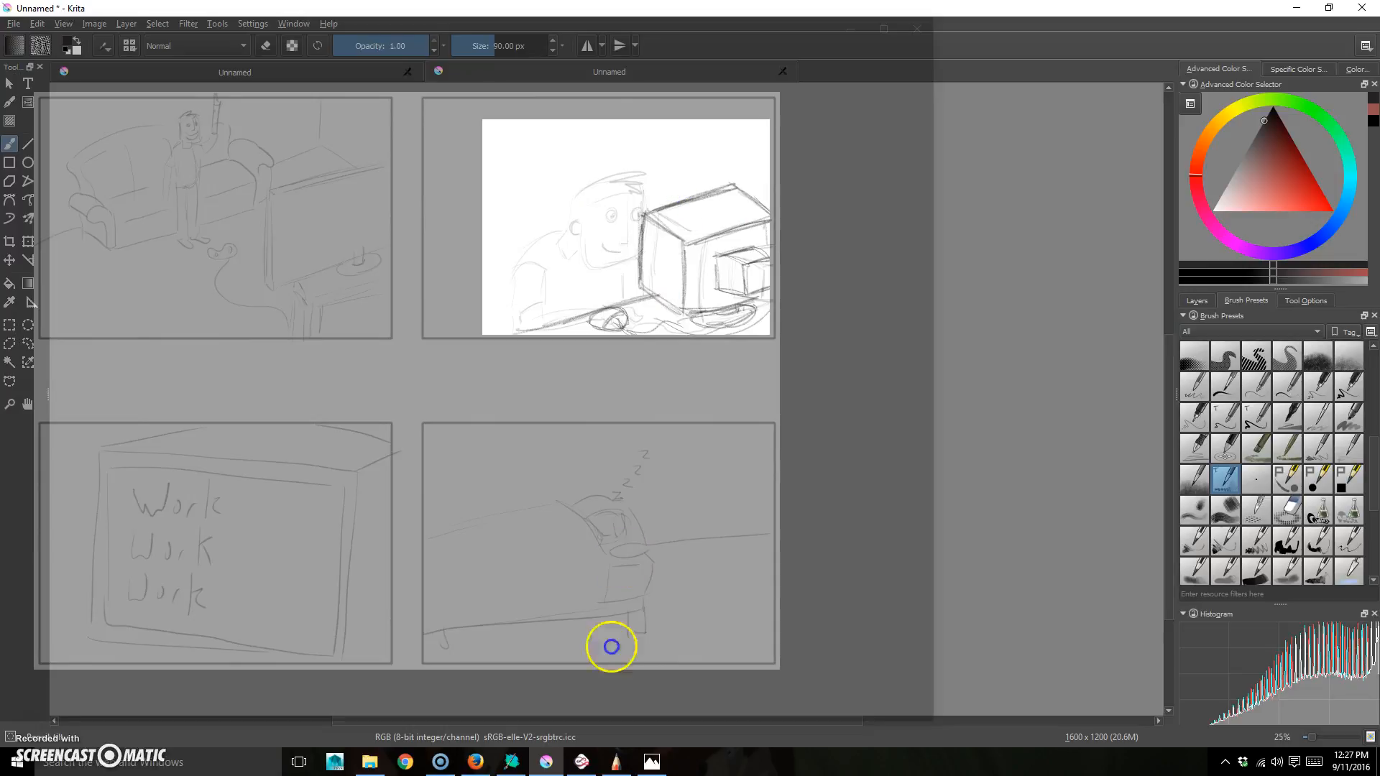
right_click(654, 760)
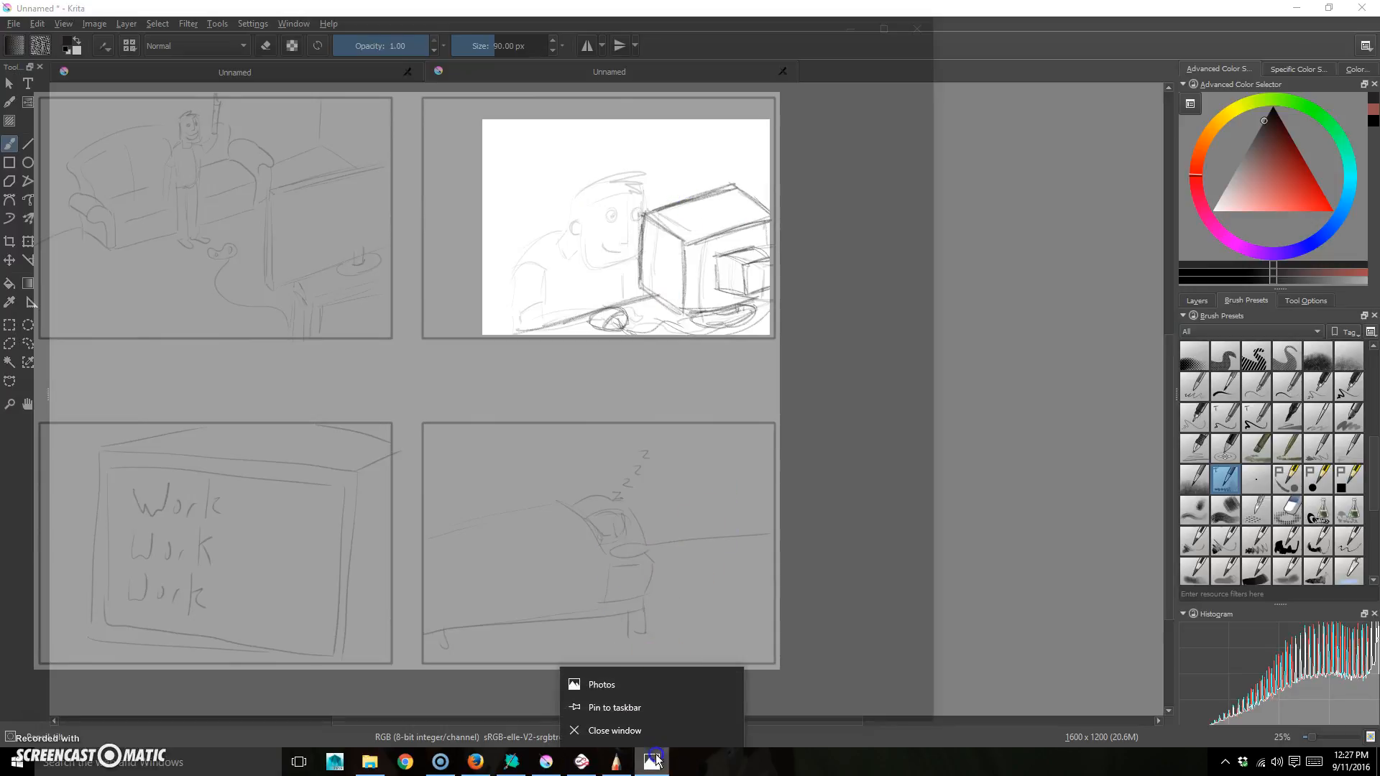
- Close the Photos reference window and darken the monitor box's front vertical edge
left_click(613, 684)
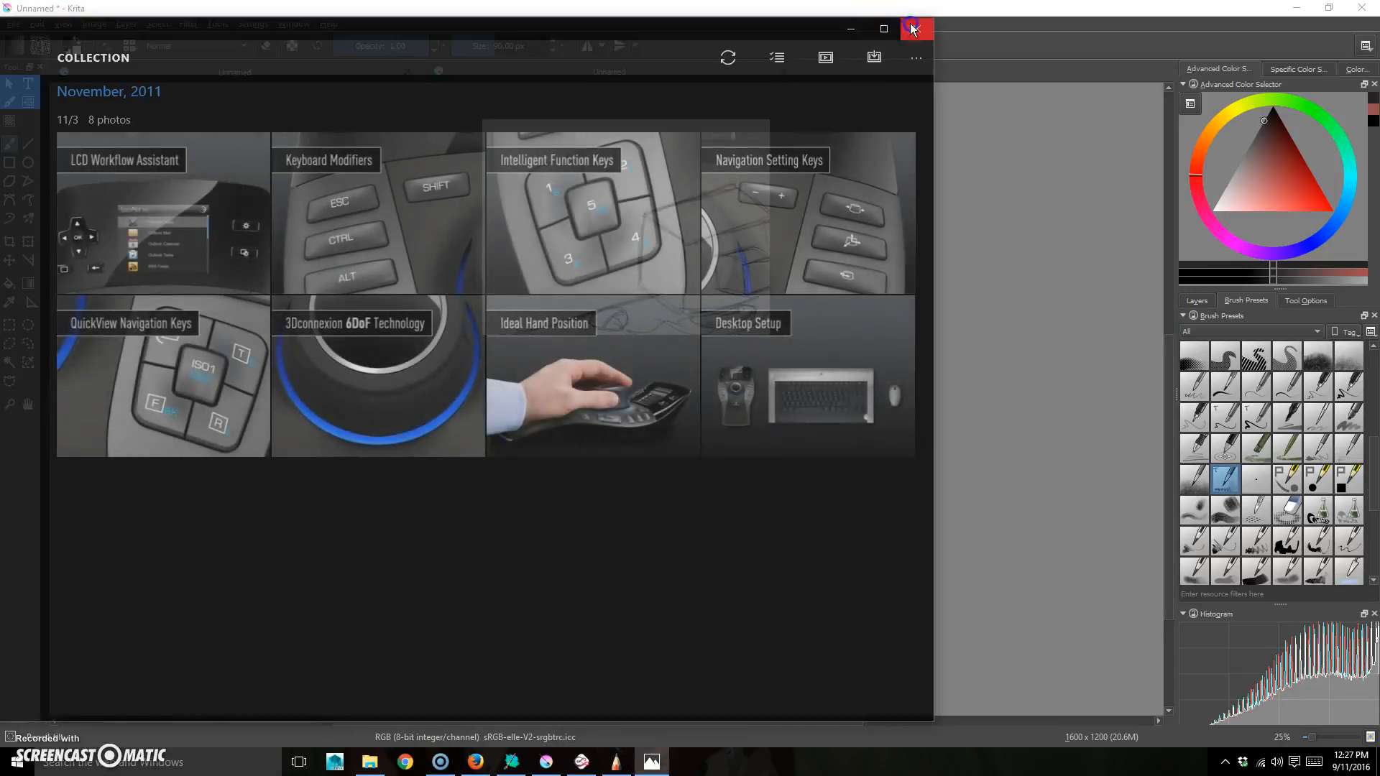
left_click(916, 32)
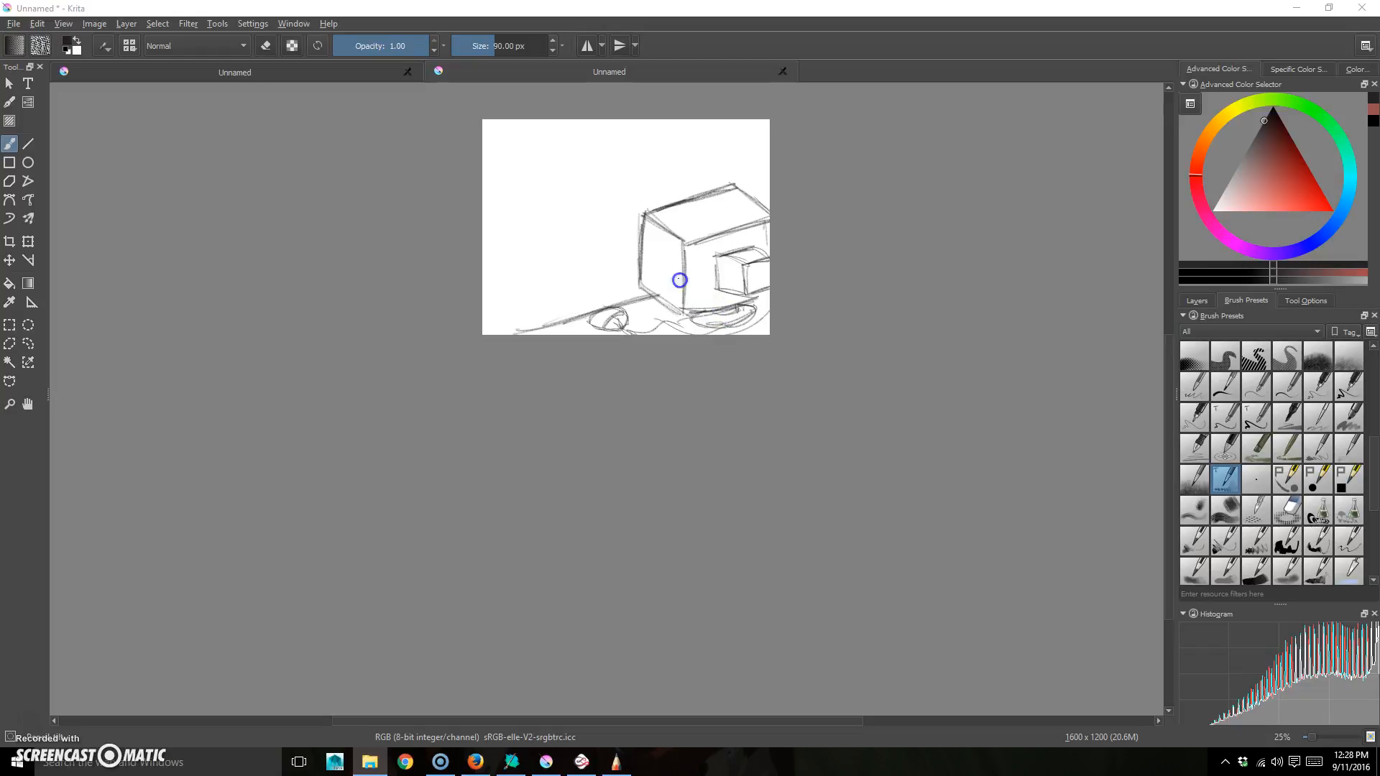
left_click_drag(677, 272, 672, 315)
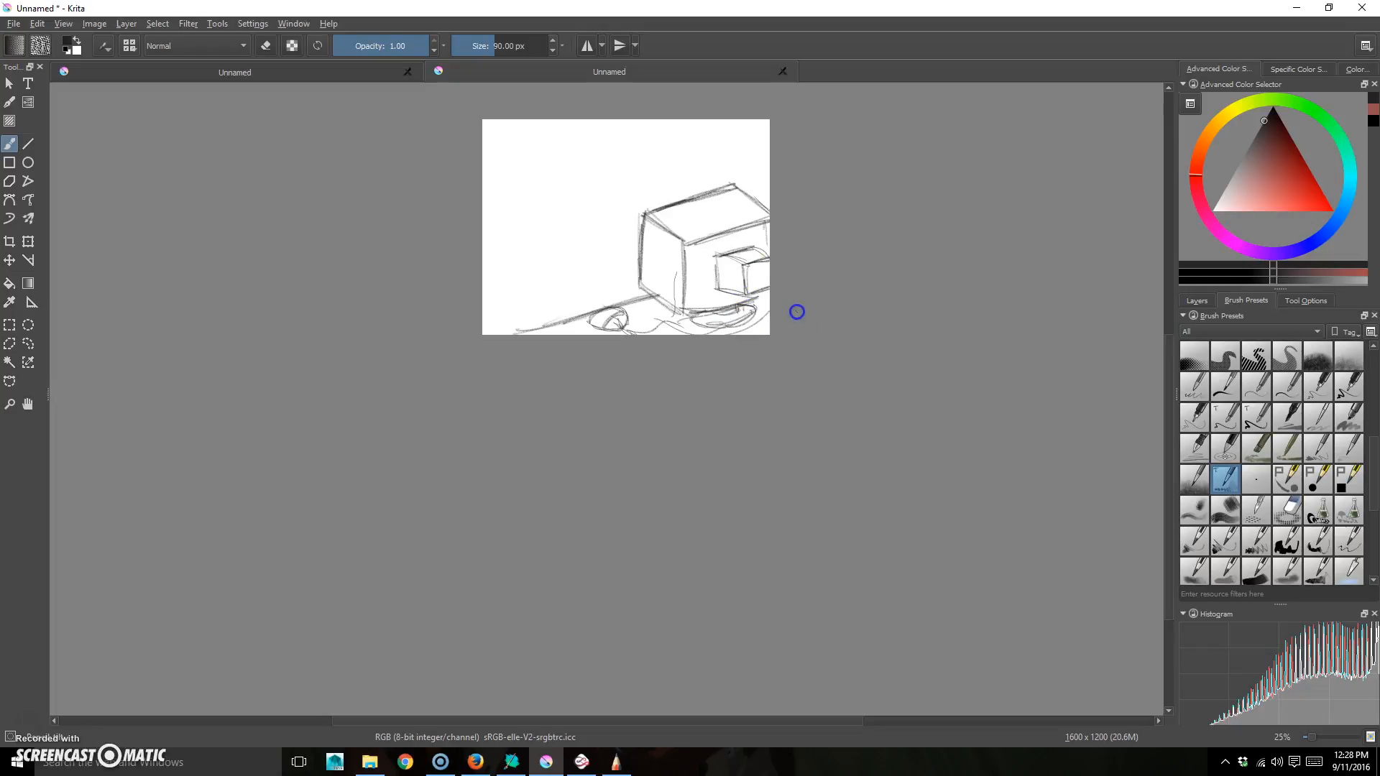
left_click(690, 229)
mouse_move(691, 228)
left_mouse_down()
mouse_move(693, 267)
mouse_move(661, 343)
left_mouse_up()
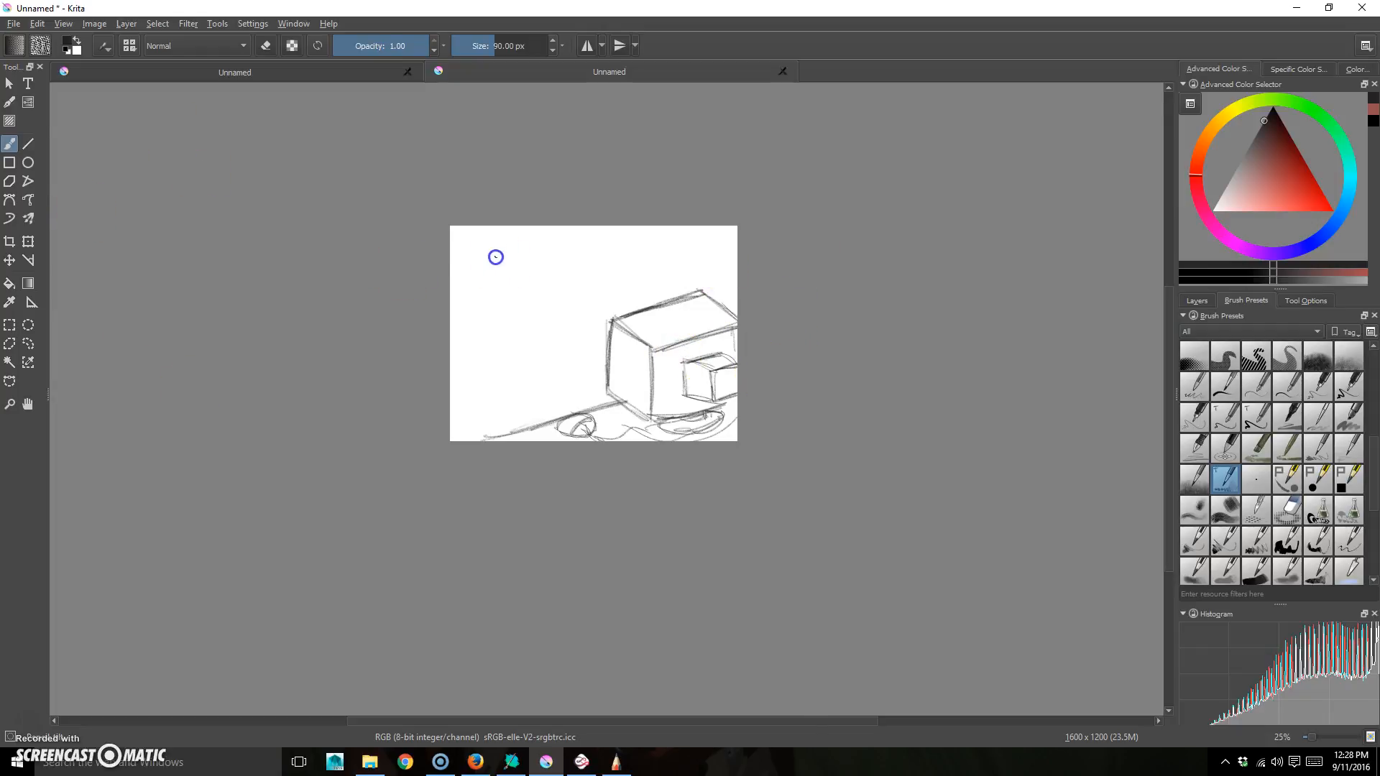
- Zoom in to about 71% and centre the monitor sketch in the view
left_click(10, 404)
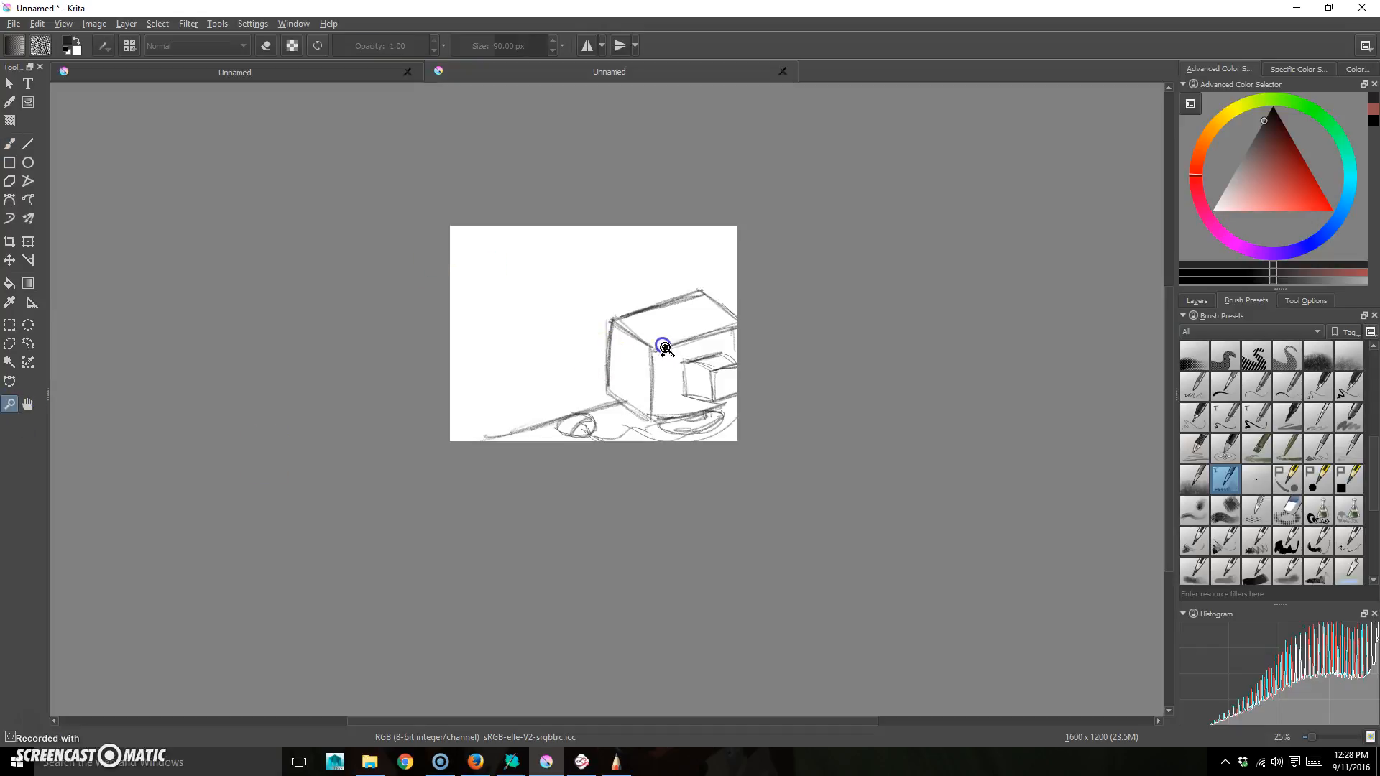
left_click(640, 348)
left_click(656, 360)
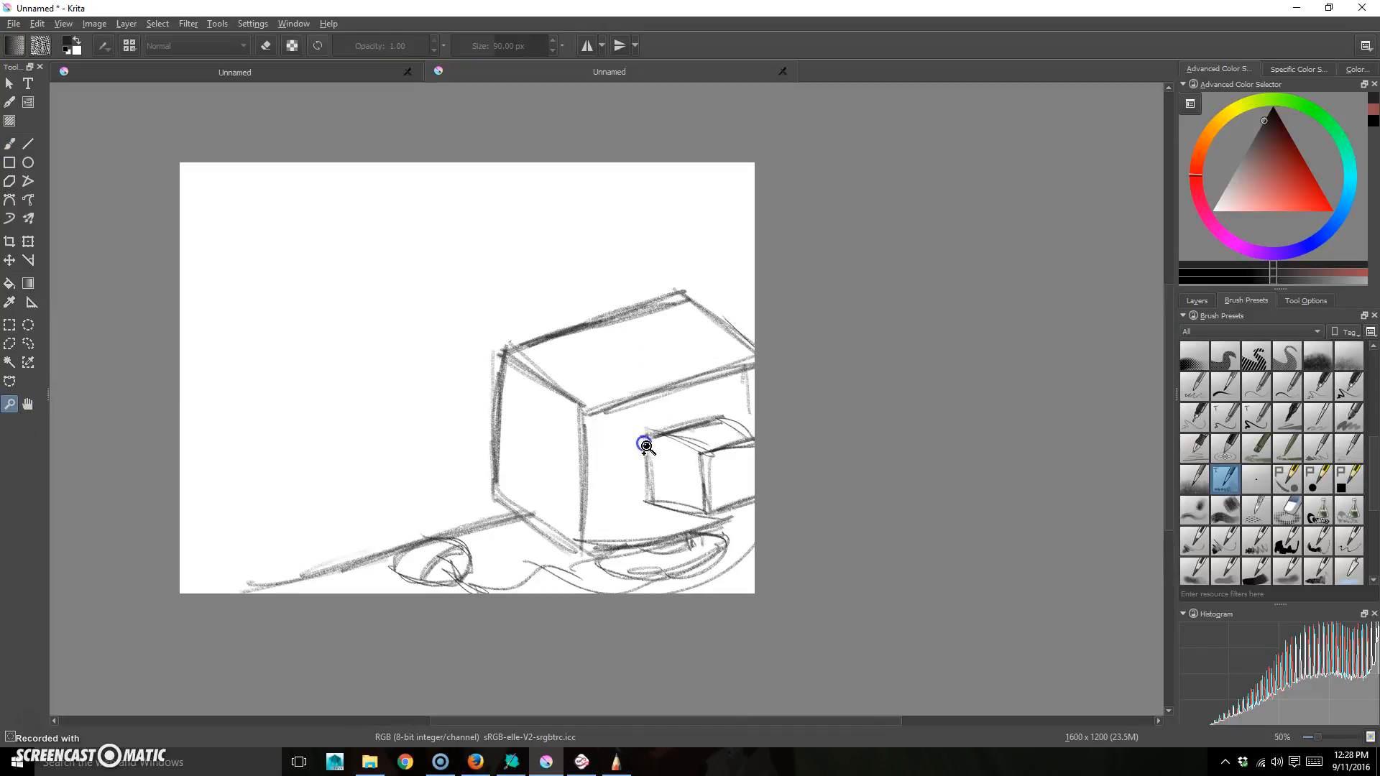
key("h")
left_click_drag(549, 394, 684, 391)
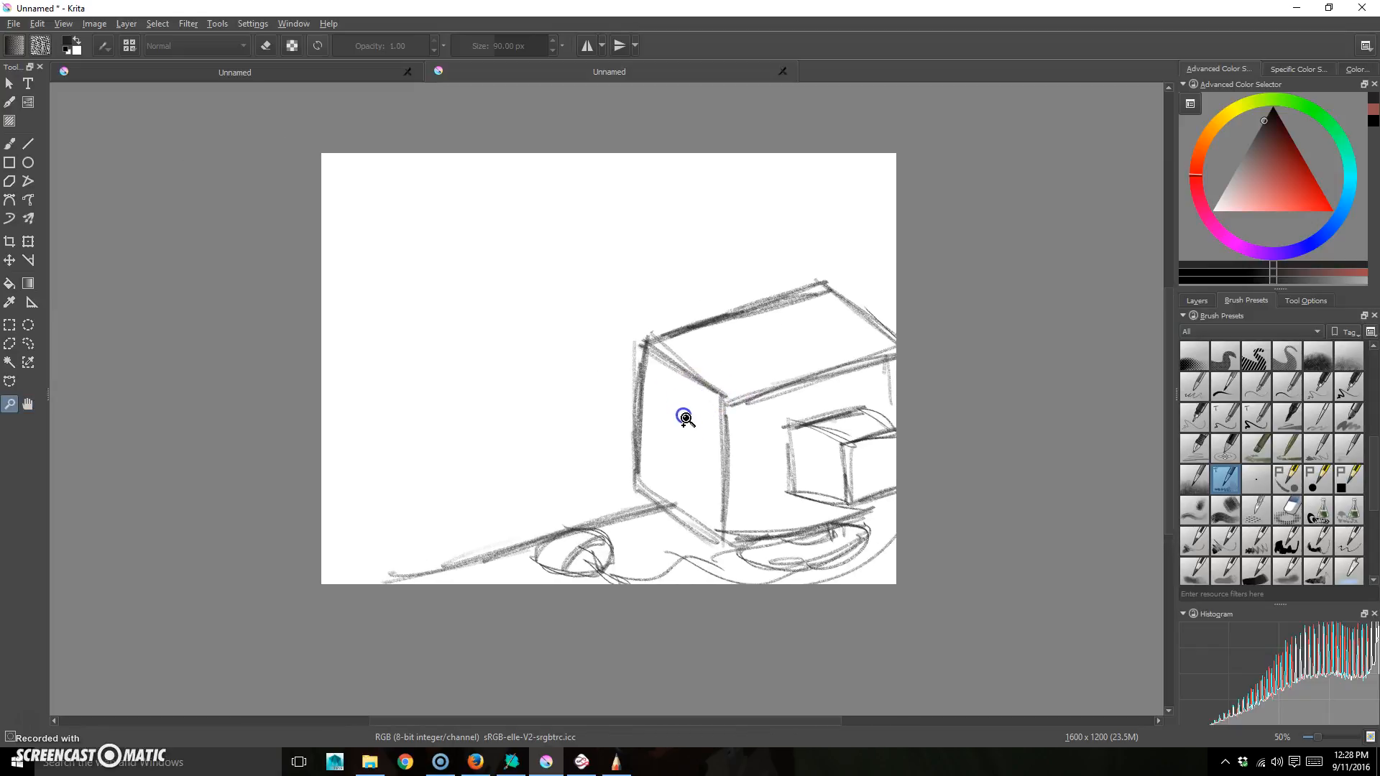
left_click(685, 411)
key("space")
left_click_drag(532, 352, 647, 404)
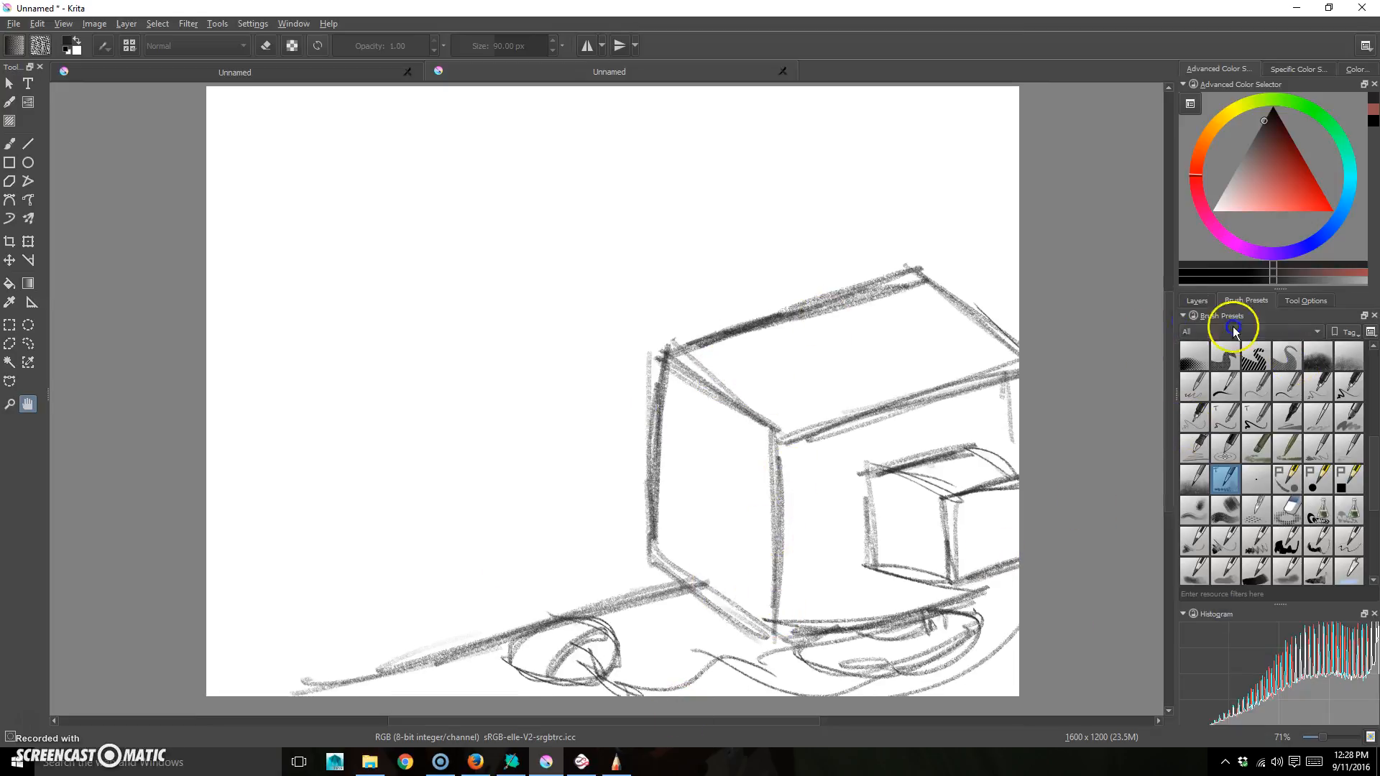
- Add Layer 3 above Layer 2, fade Layer 2 to 22% opacity, and select Layer 3
left_click(1199, 302)
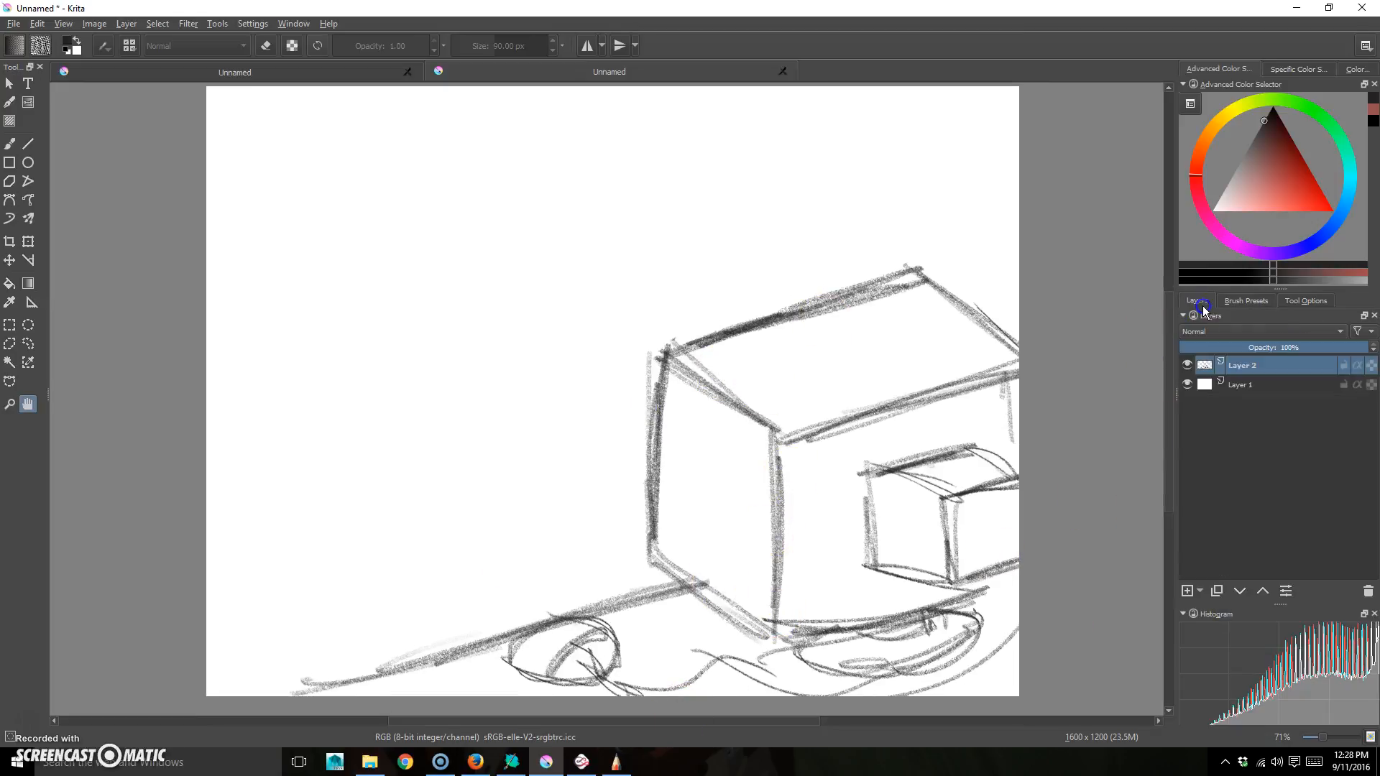
left_click(1187, 591)
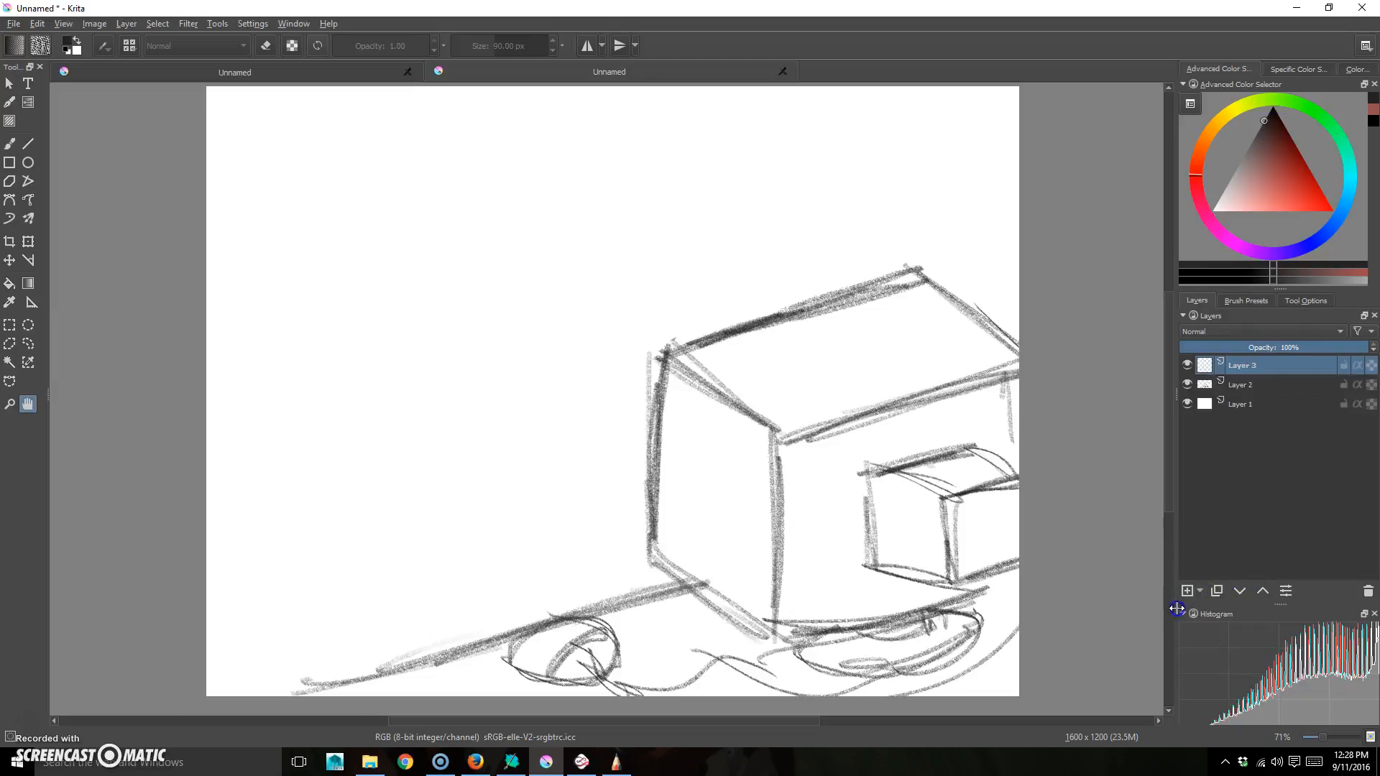
left_click(1246, 387)
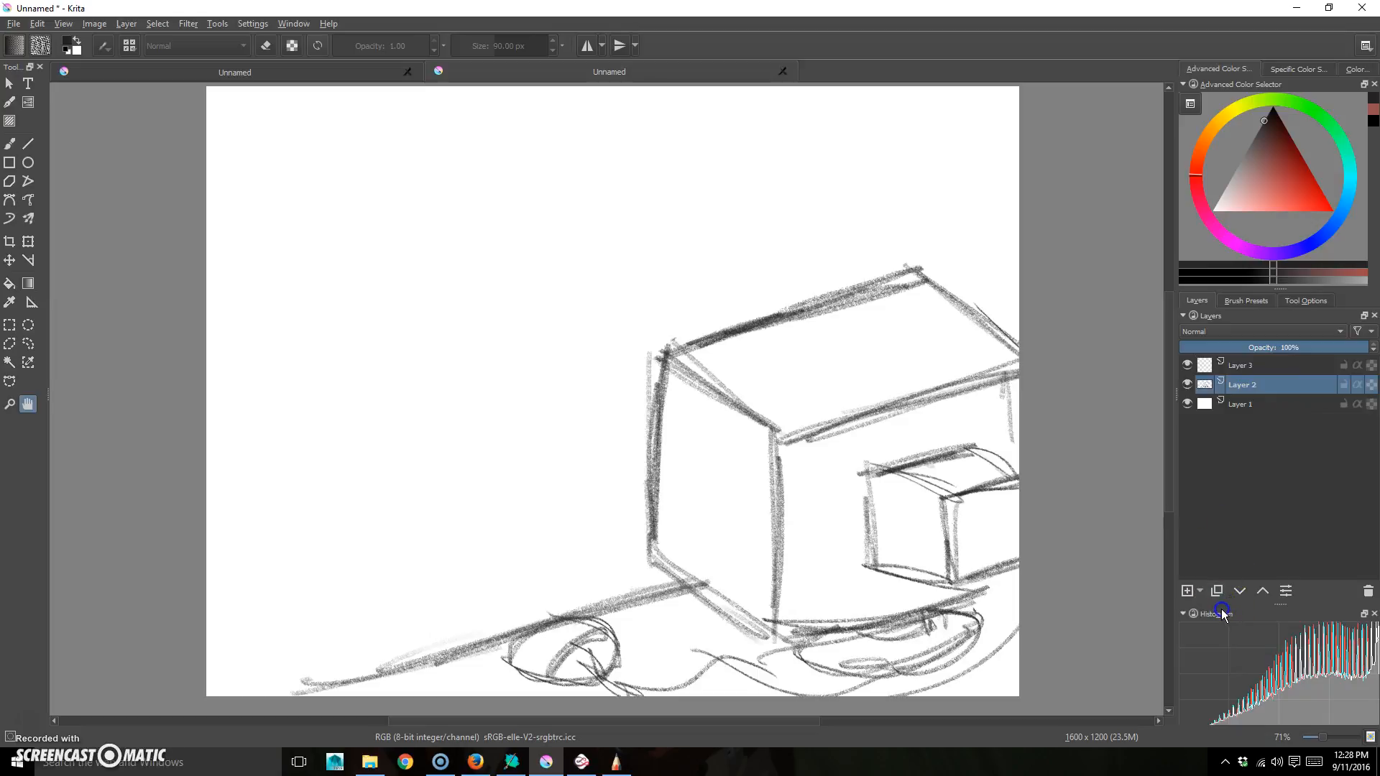
left_click(1242, 365)
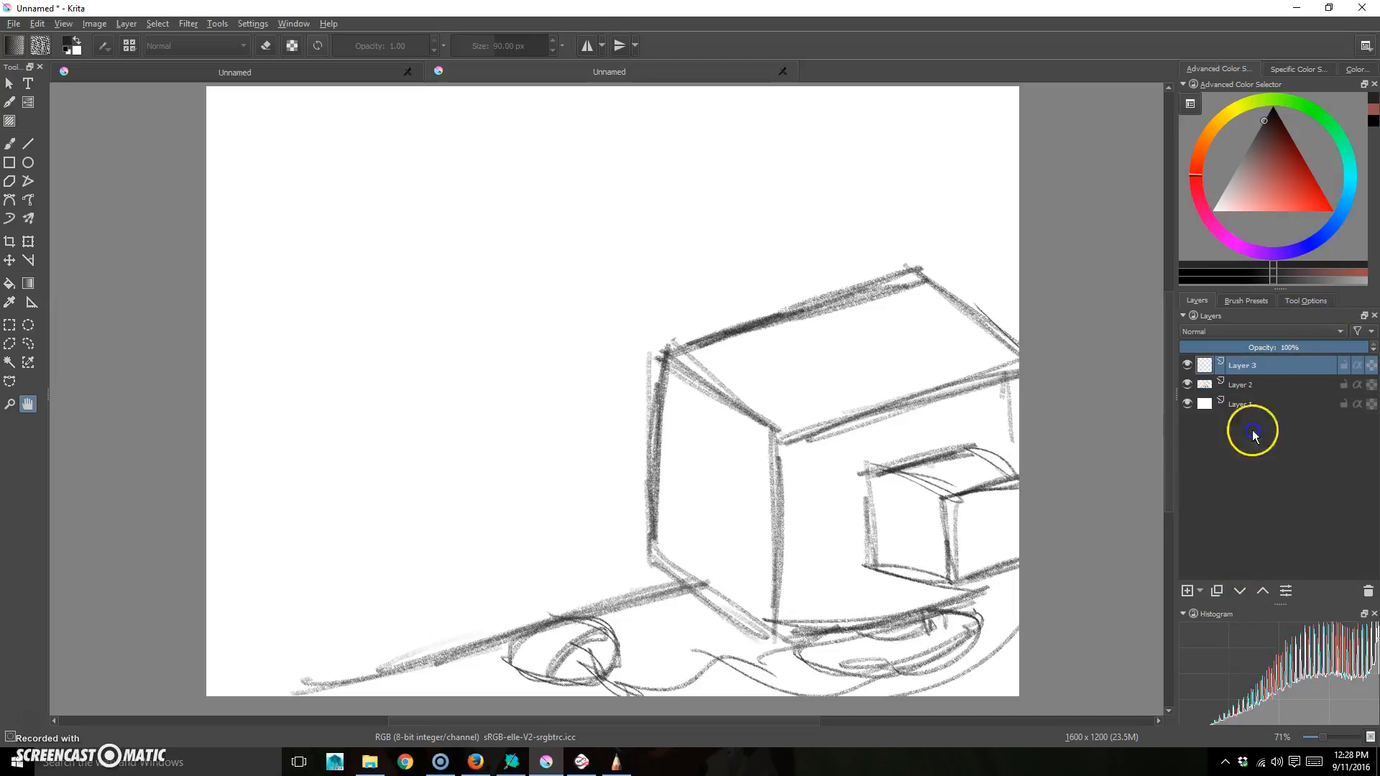
left_click(1270, 385)
left_click_drag(1319, 354, 1215, 348)
left_click(1240, 366)
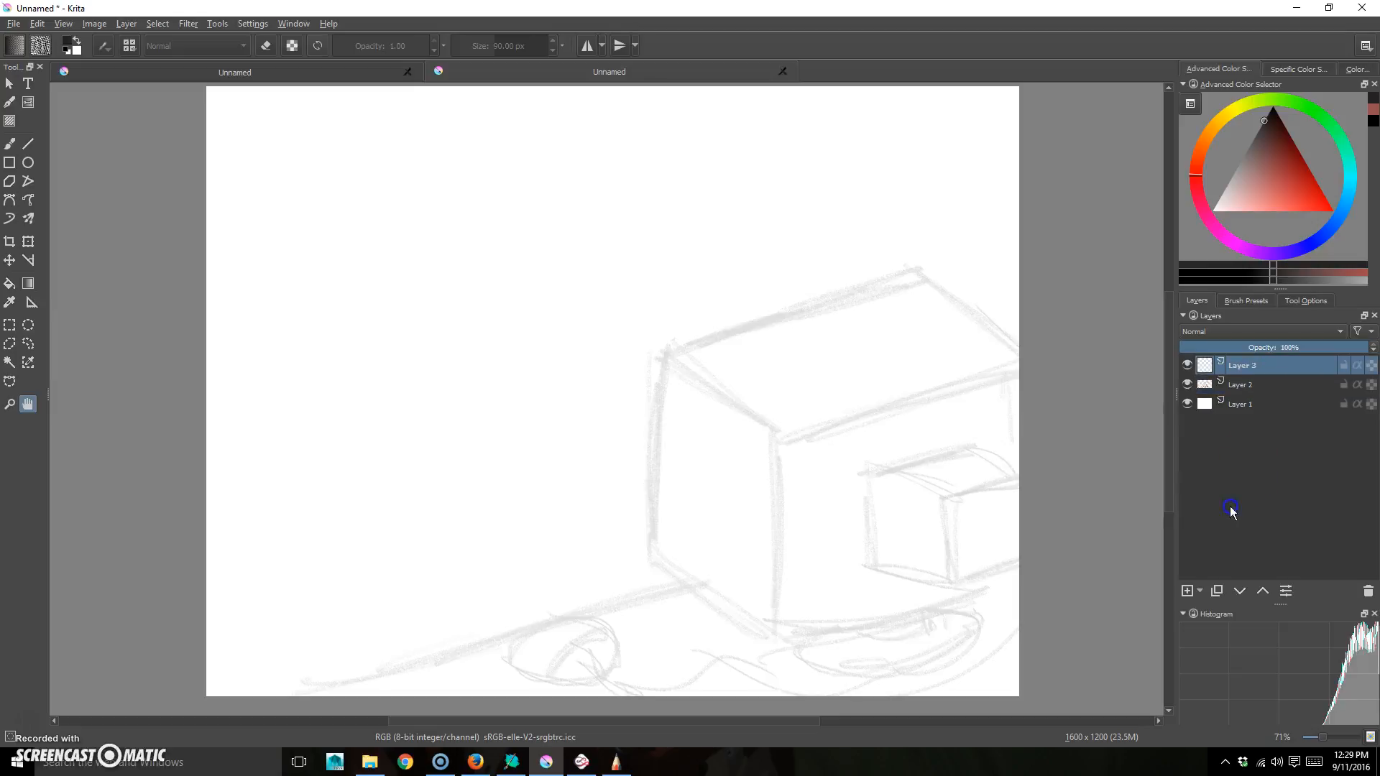
left_click(1248, 301)
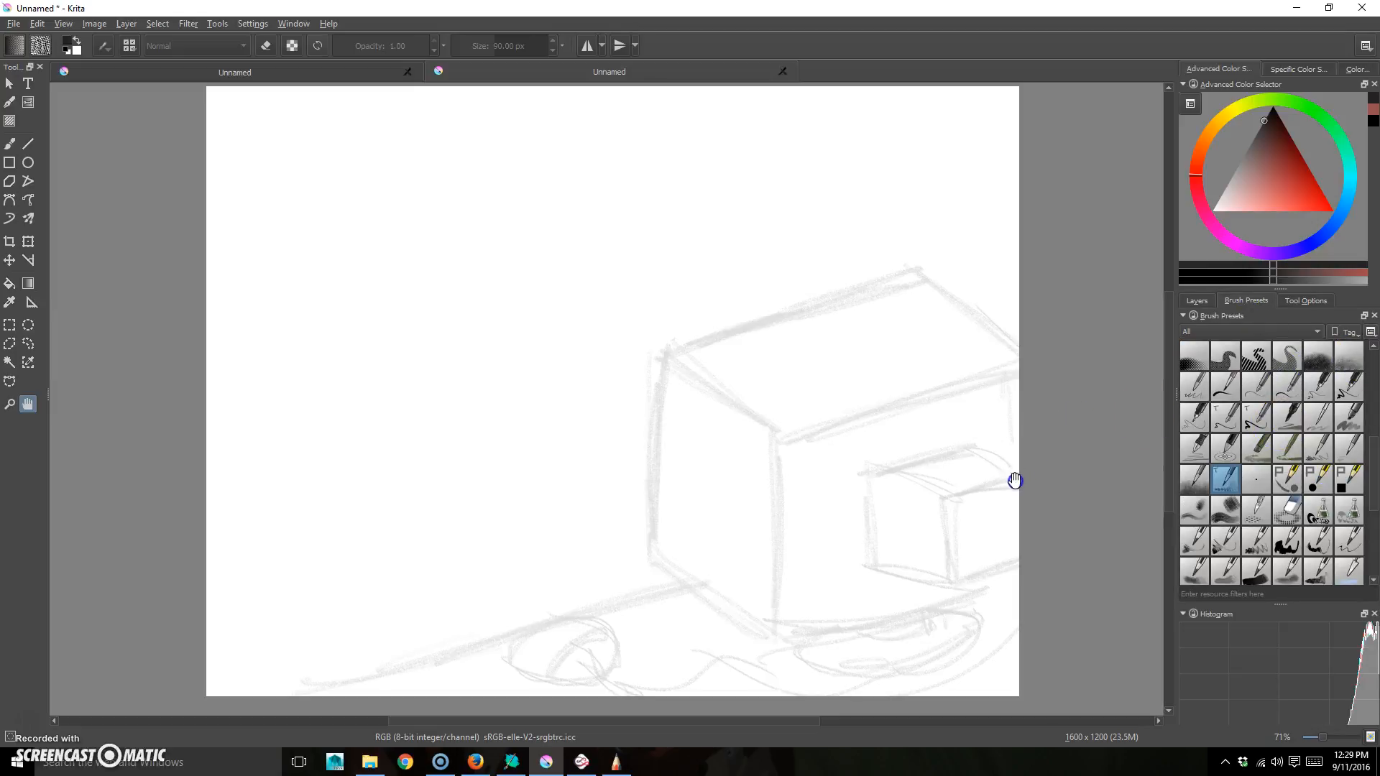
- Test the halftone screentone brush with shading strokes beside the monitor, undoing them all
left_click(1195, 359)
left_click(1197, 359)
left_click(12, 103)
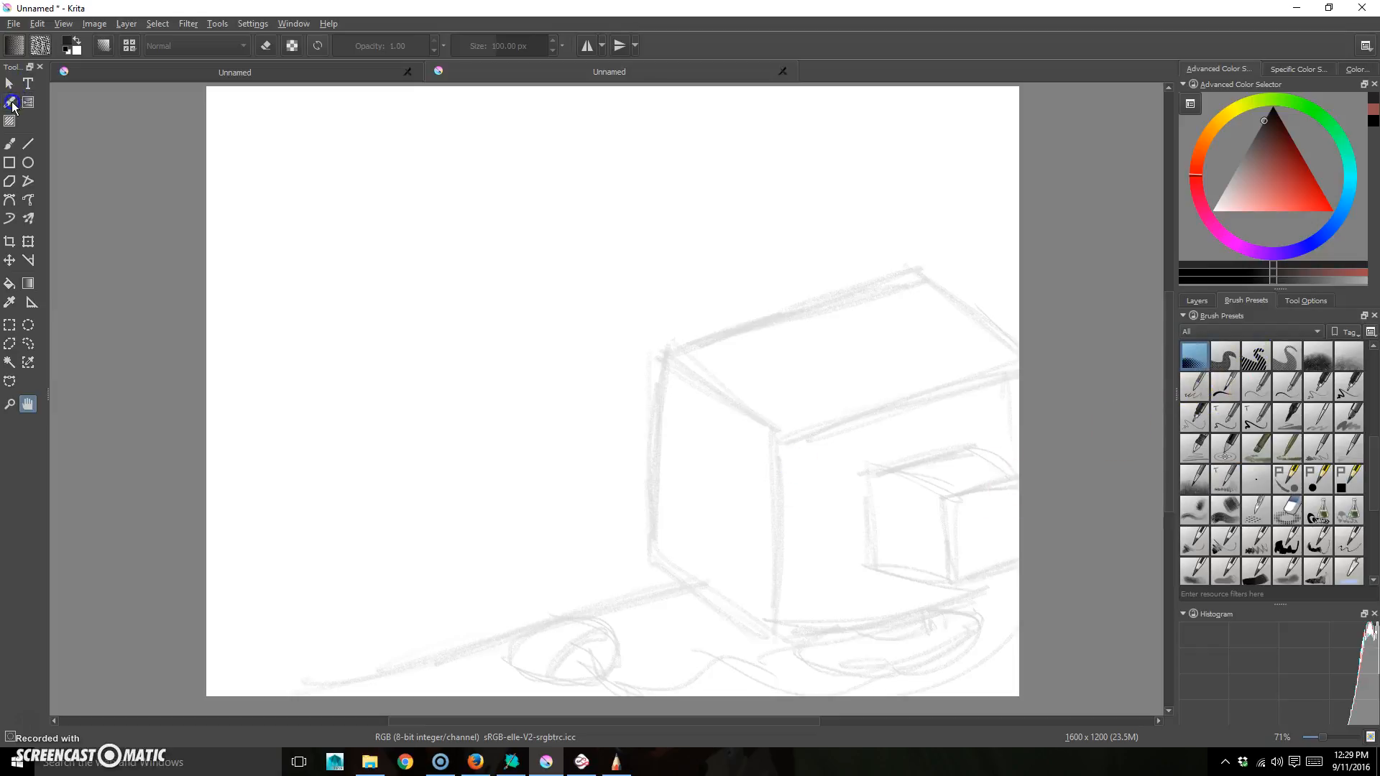
left_click(19, 144)
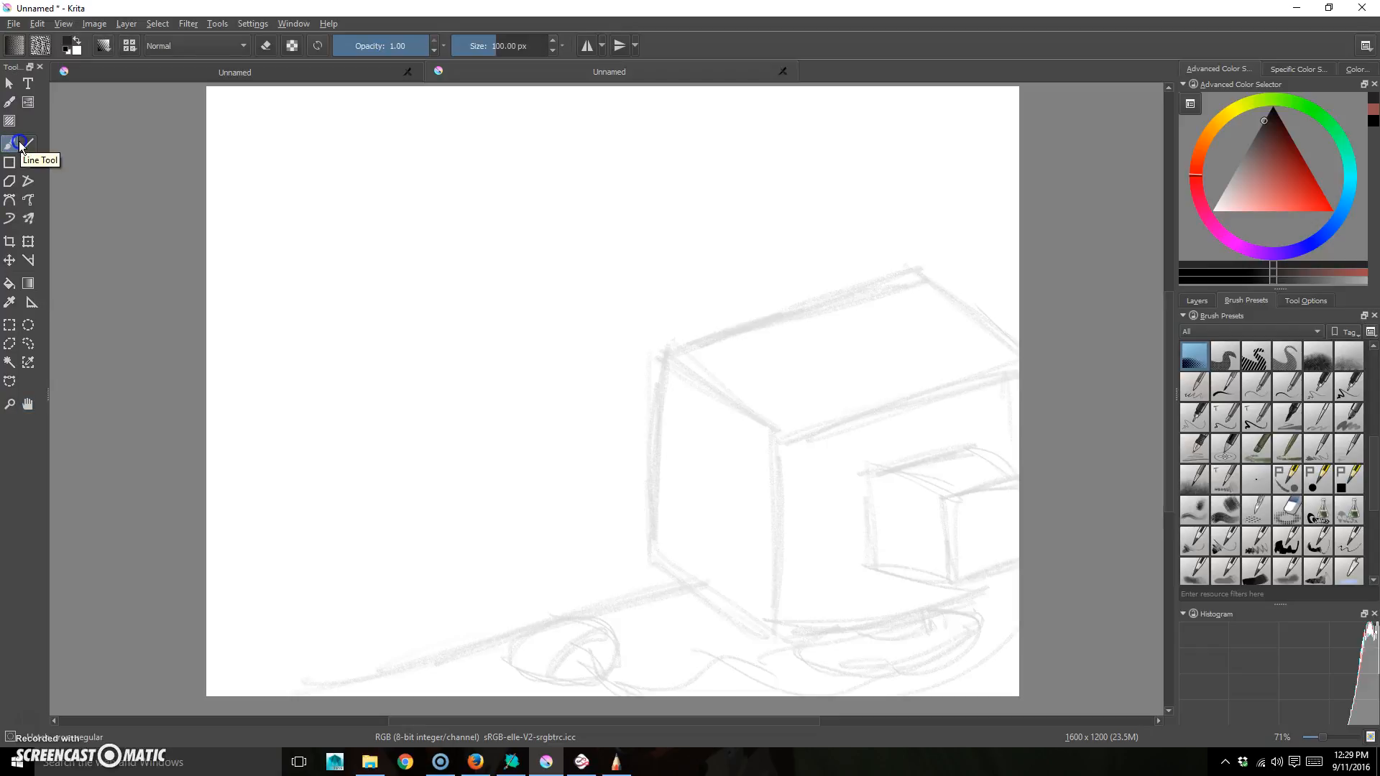
mouse_move(995, 392)
left_mouse_down()
mouse_move(995, 510)
mouse_move(969, 555)
mouse_move(842, 614)
mouse_move(1011, 543)
mouse_move(822, 584)
mouse_move(993, 454)
mouse_move(881, 563)
mouse_move(975, 457)
mouse_move(1020, 517)
left_mouse_up()
mouse_move(952, 465)
left_mouse_down()
mouse_move(964, 436)
mouse_move(889, 490)
mouse_move(989, 424)
mouse_move(937, 506)
mouse_move(963, 553)
mouse_move(884, 572)
mouse_move(1019, 516)
left_mouse_up()
key("ctrl+z")
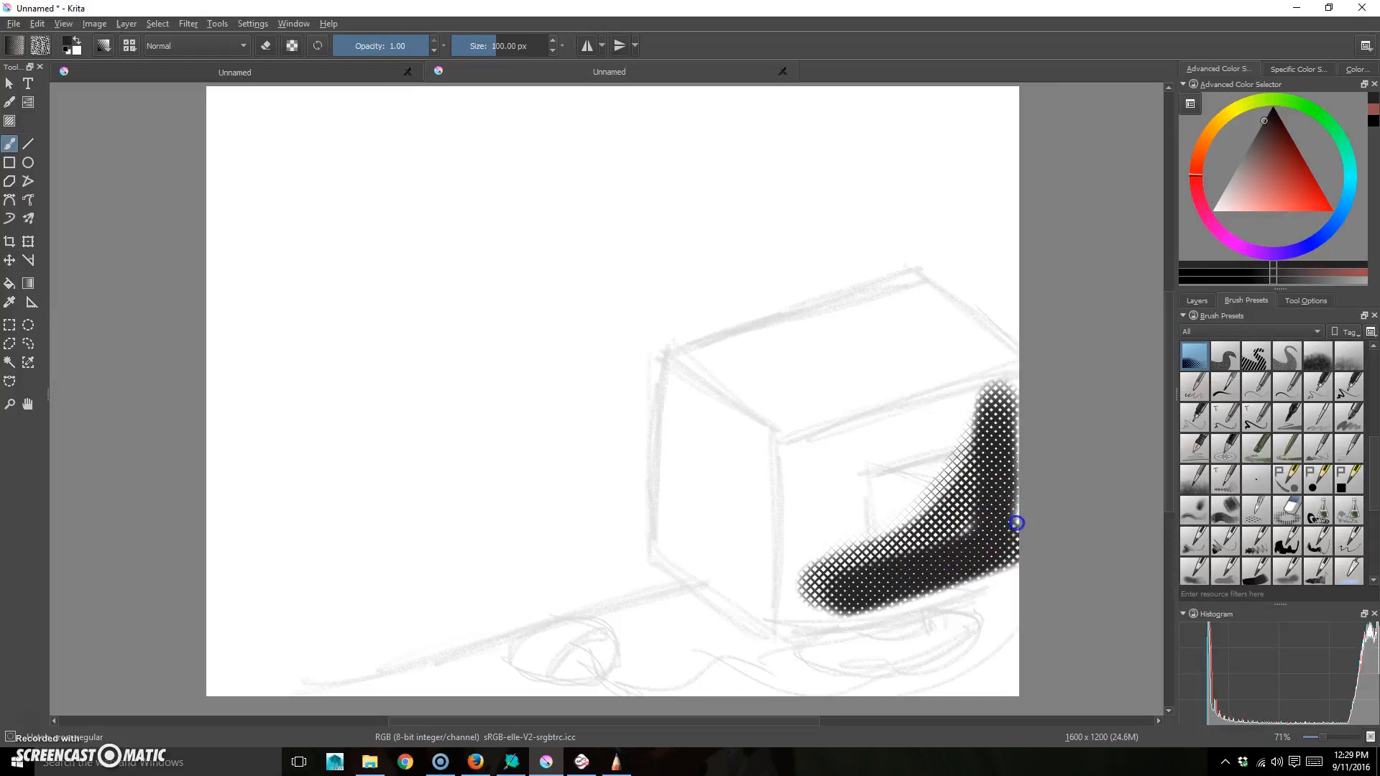
key("ctrl+z")
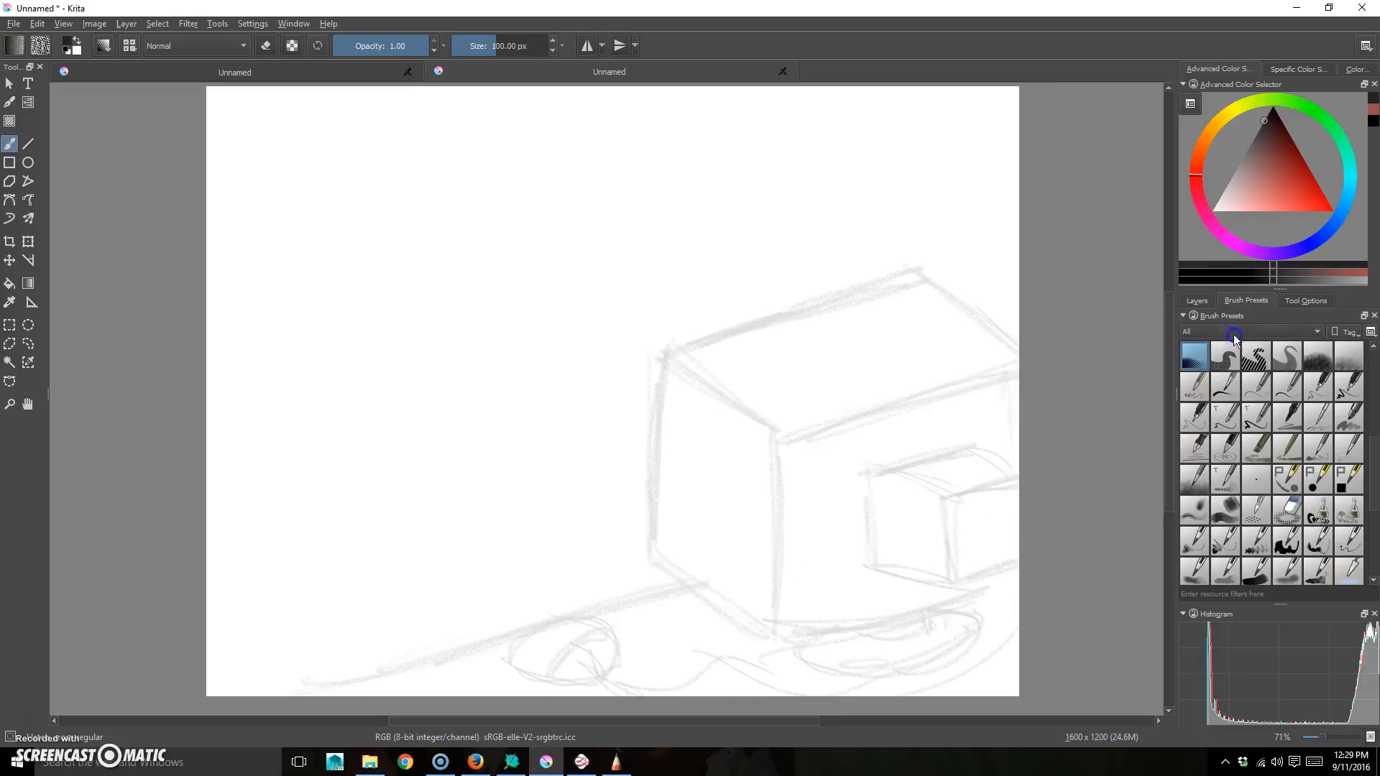
key("/")
mouse_move(1008, 434)
left_mouse_down()
mouse_move(954, 568)
mouse_move(1010, 484)
mouse_move(939, 572)
left_mouse_up()
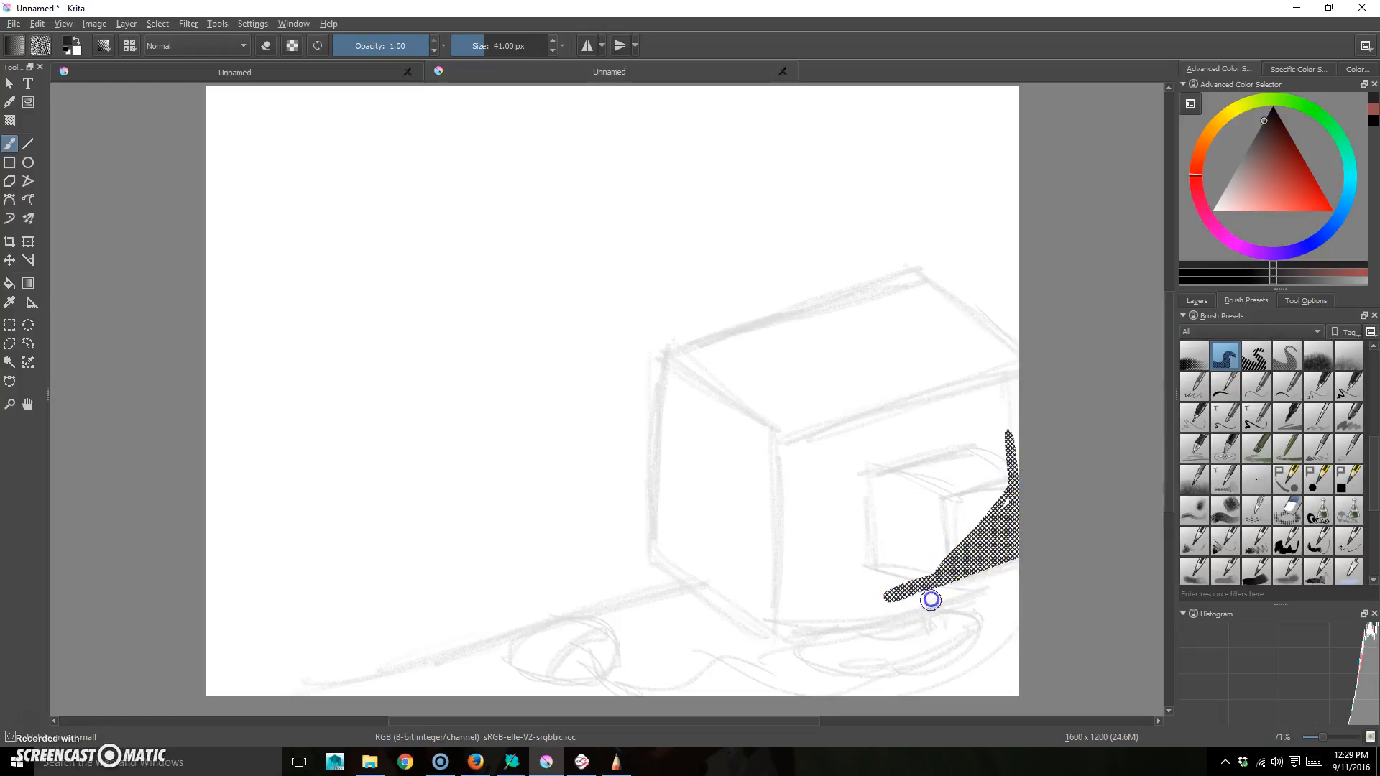
key("ctrl+z")
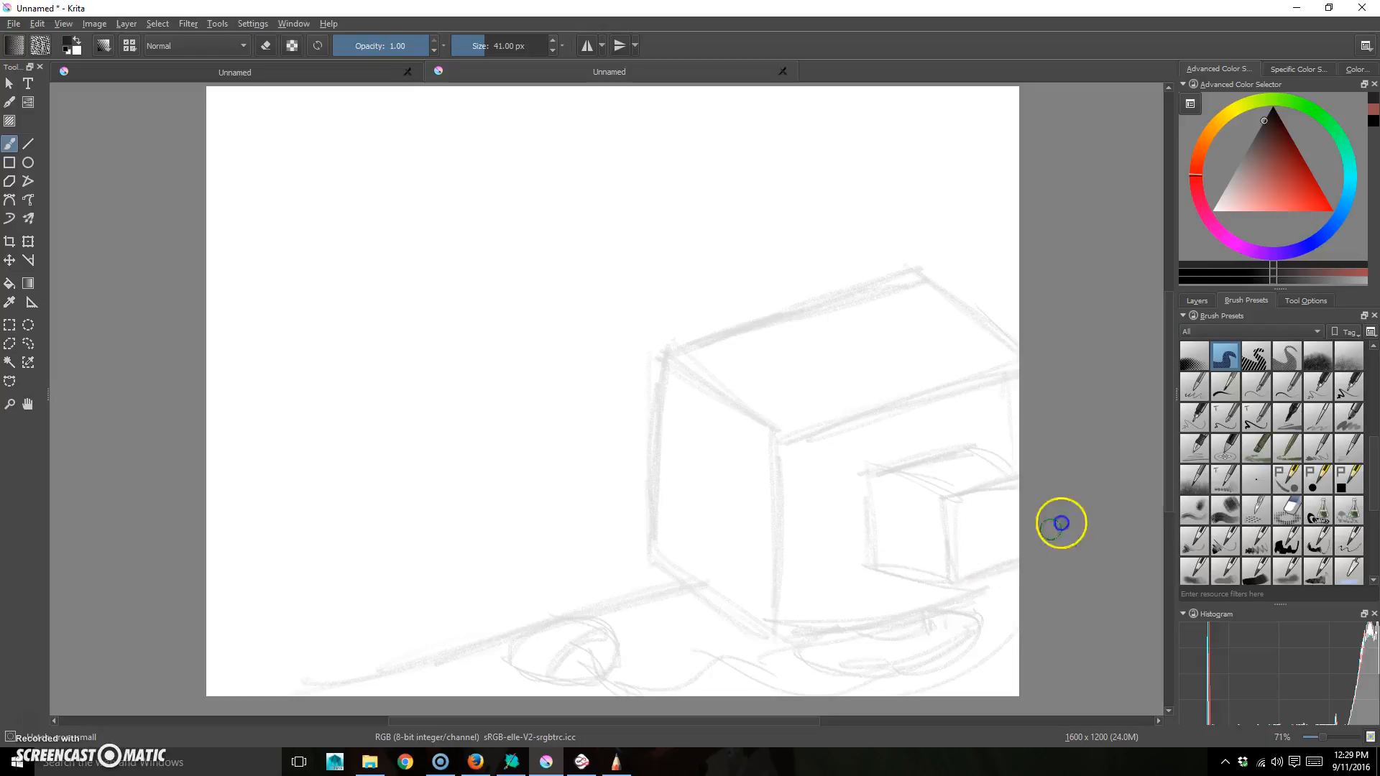
- Try a larger, softer screentone brush and an ink brush, undoing each test stroke
left_click(1326, 363)
mouse_move(1014, 484)
left_mouse_down()
mouse_move(963, 574)
mouse_move(882, 604)
mouse_move(1015, 469)
mouse_move(895, 595)
mouse_move(1015, 563)
mouse_move(871, 616)
mouse_move(791, 602)
mouse_move(793, 546)
mouse_move(775, 636)
left_mouse_up()
left_click_drag(926, 556, 977, 478)
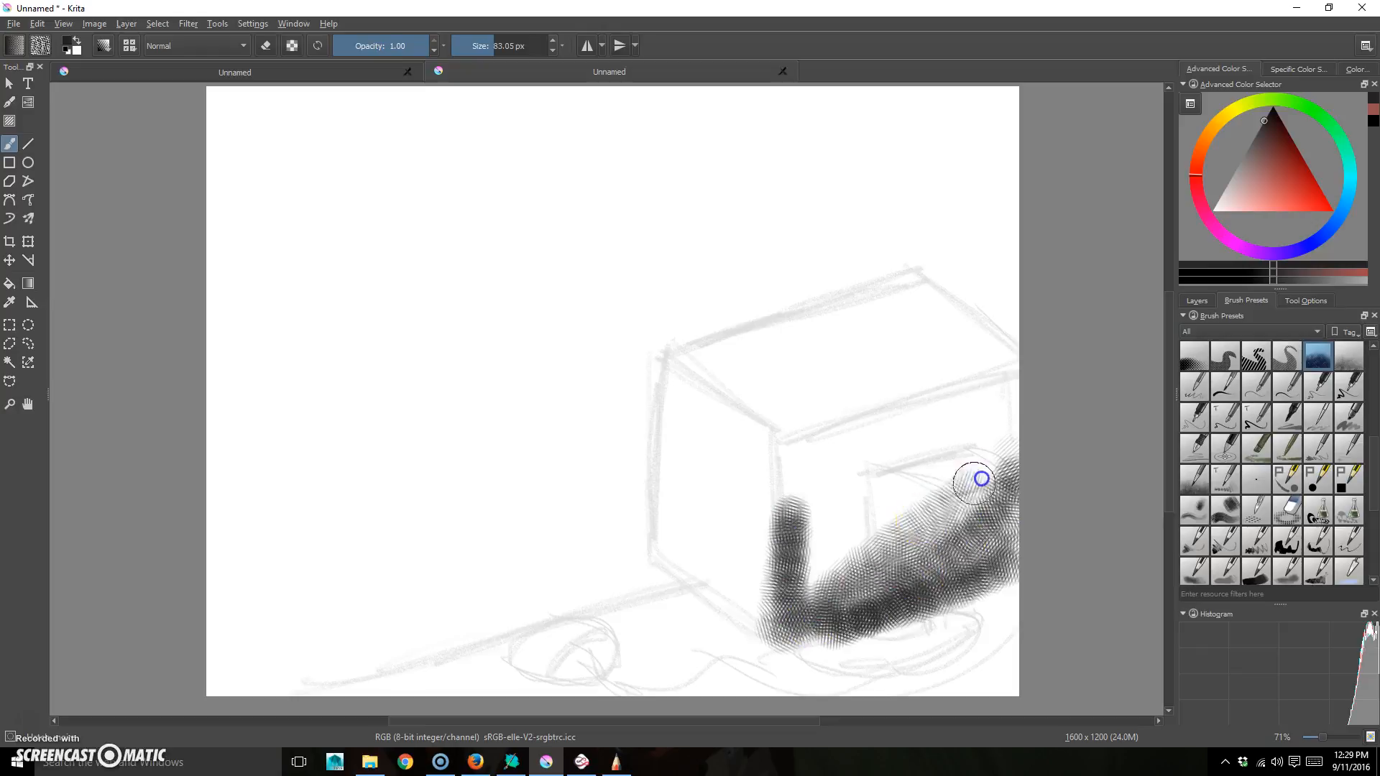
key("ctrl+z")
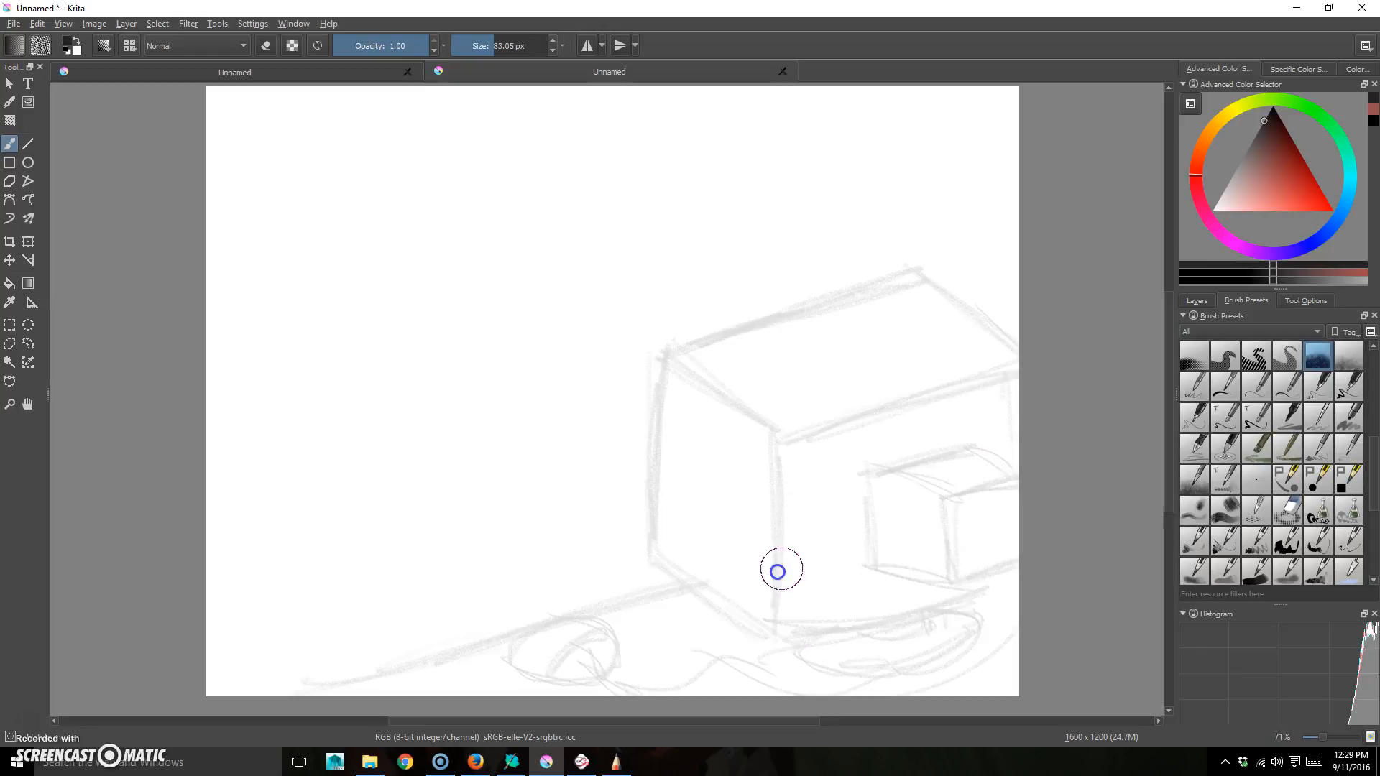
left_click(1379, 461)
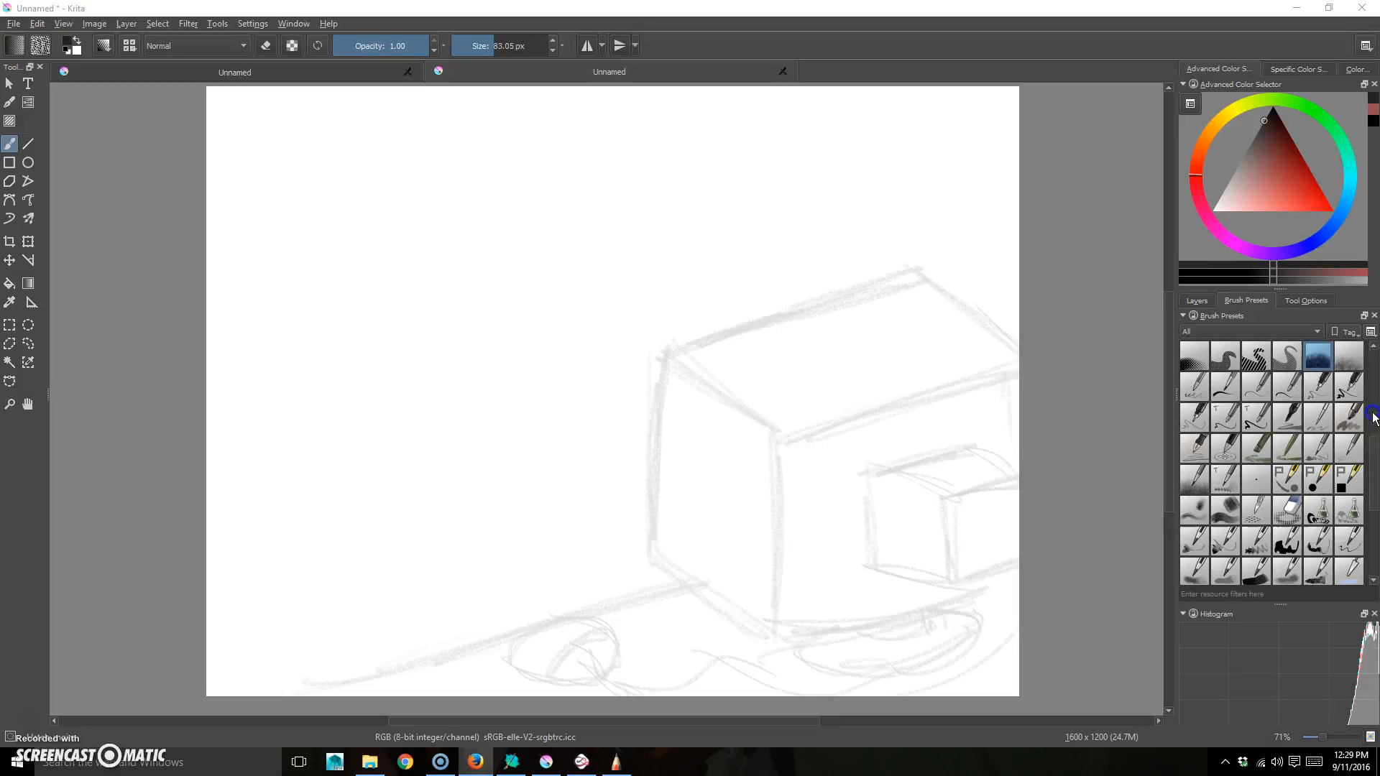
left_click_drag(1375, 456, 1375, 368)
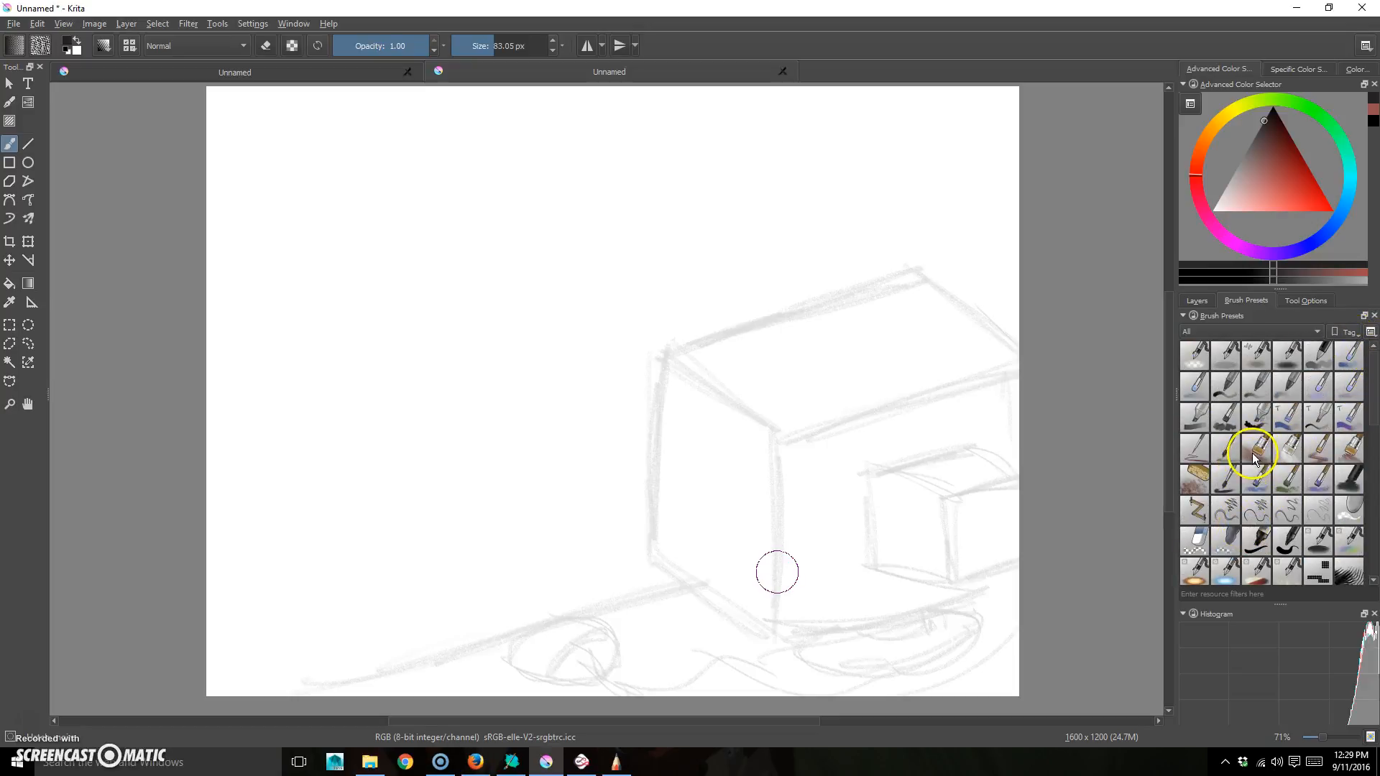
left_click(1349, 454)
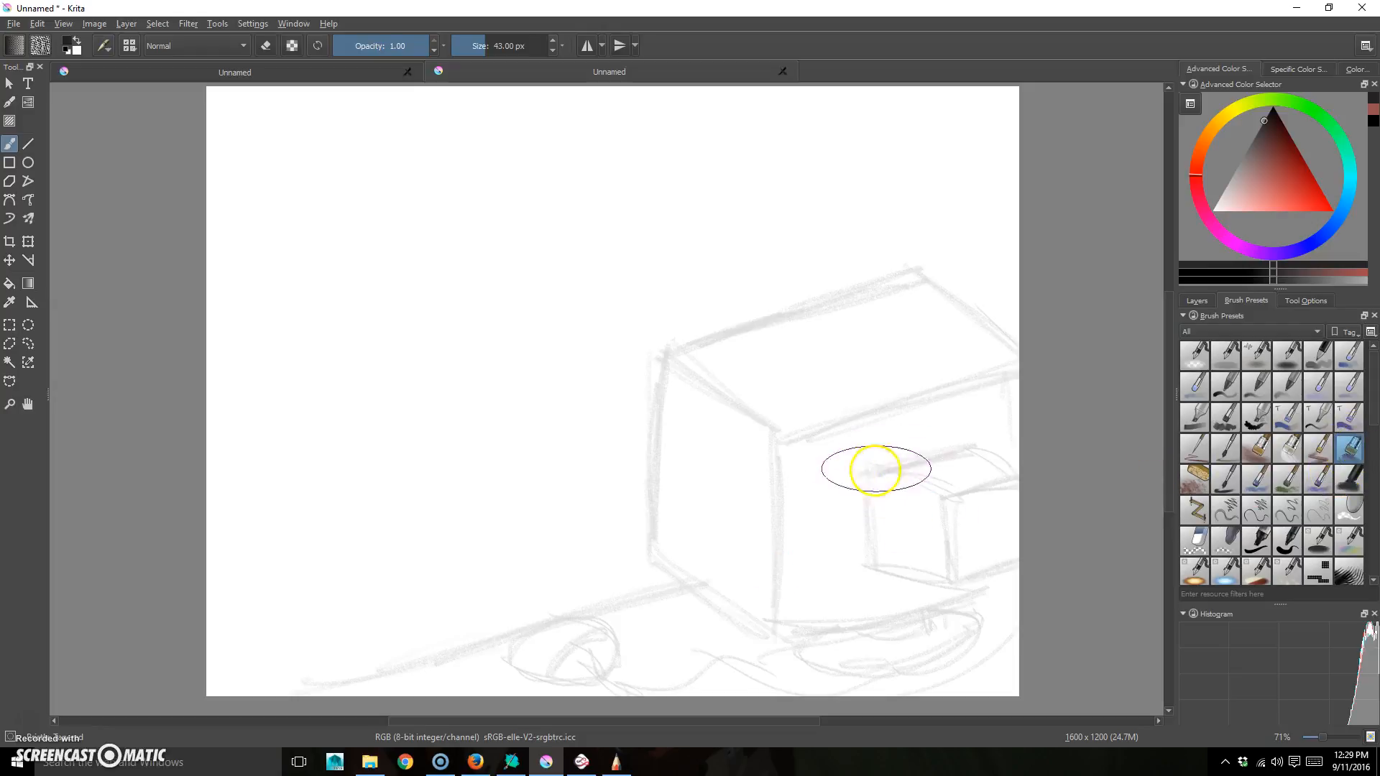
mouse_move(818, 474)
left_mouse_down()
mouse_move(813, 525)
mouse_move(914, 604)
left_mouse_up()
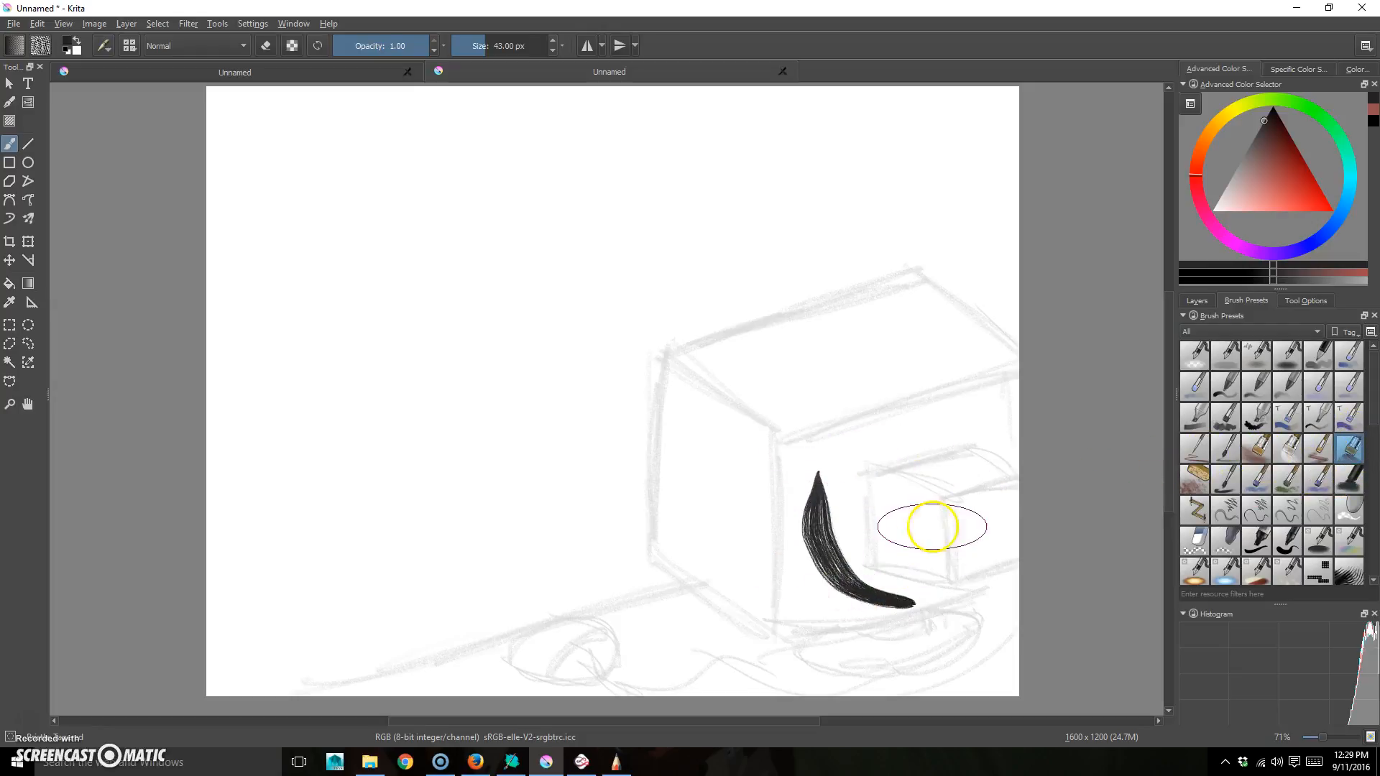
key("ctrl+z")
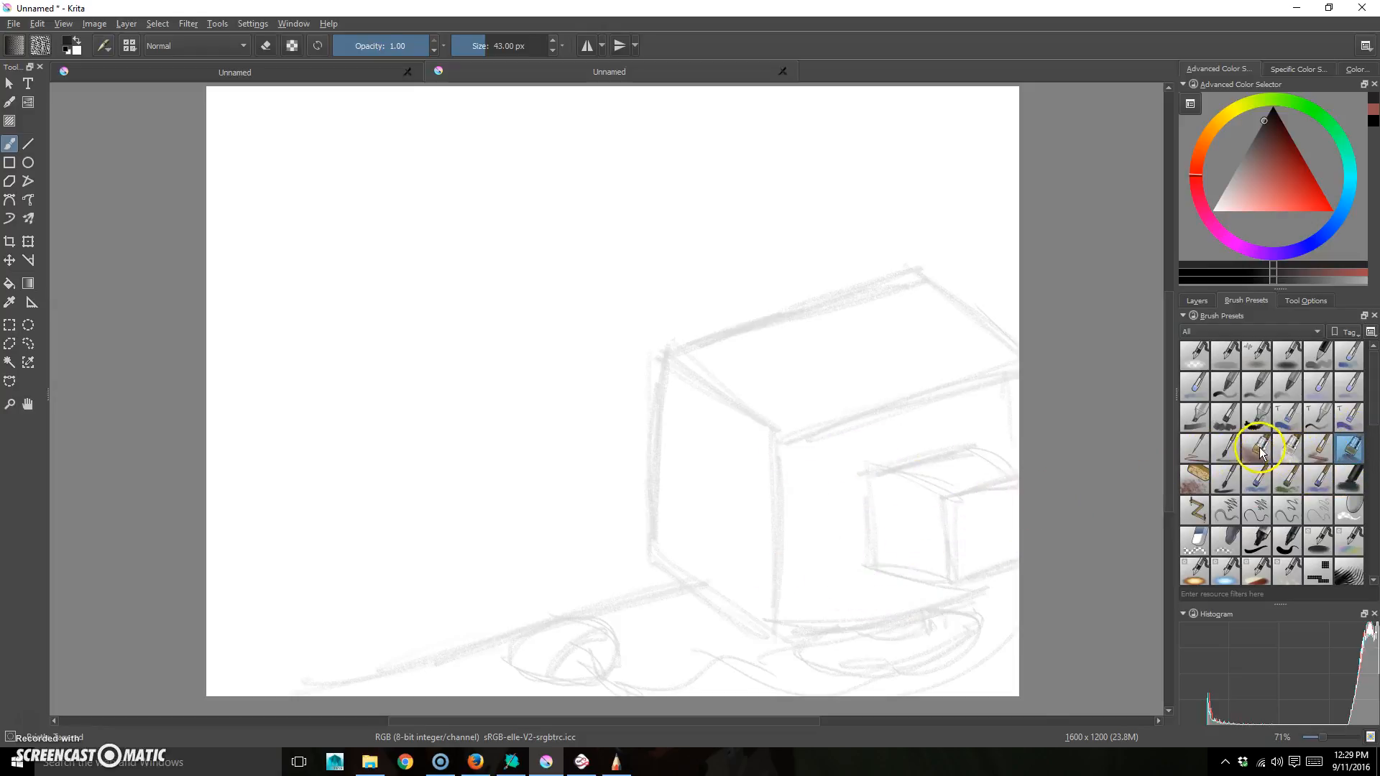
- Test hatching and other brushes, settling on the 84 px textured brush with strokes undone
left_click(1257, 448)
mouse_move(848, 431)
left_mouse_down()
mouse_move(854, 519)
mouse_move(908, 581)
left_mouse_up()
key("ctrl+z")
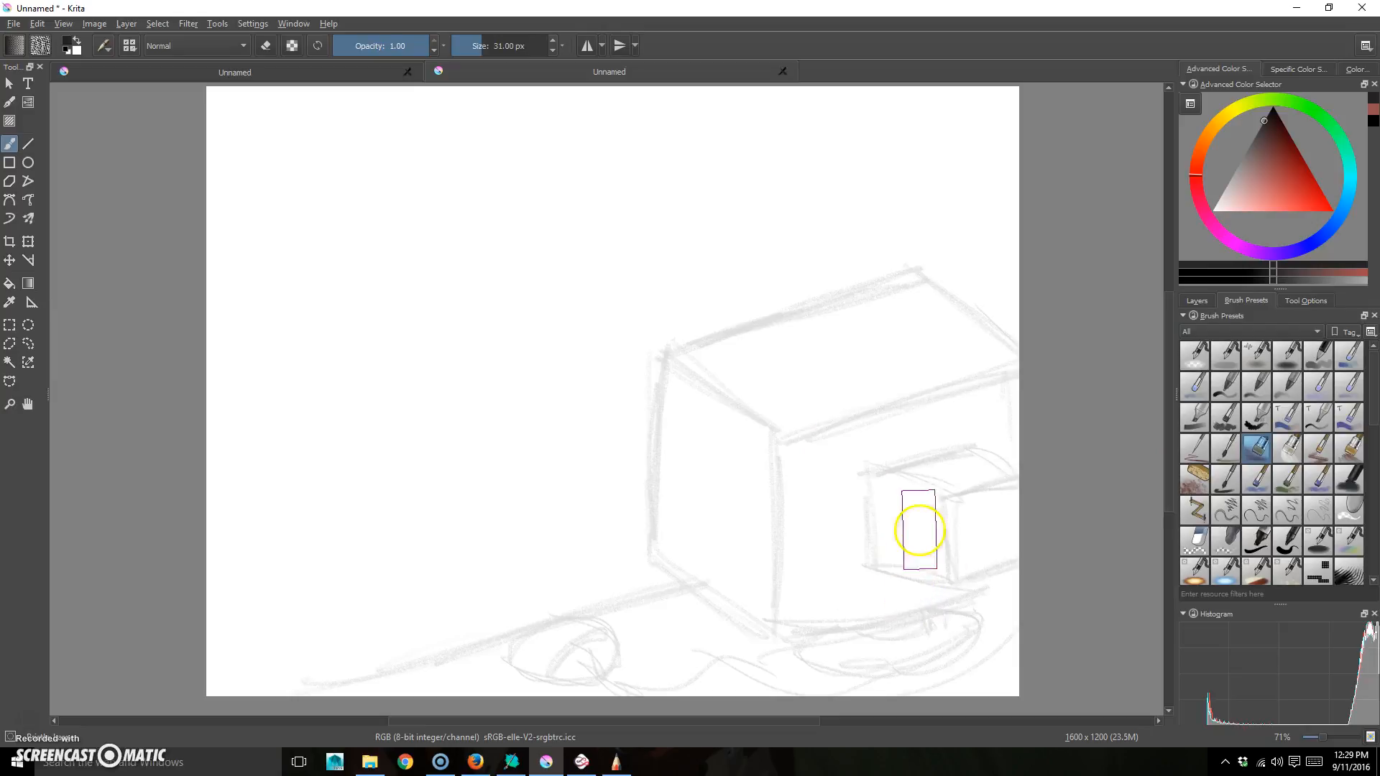
left_click(1225, 449)
mouse_move(842, 493)
left_mouse_down()
mouse_move(926, 451)
mouse_move(981, 490)
left_mouse_up()
key("ctrl+z")
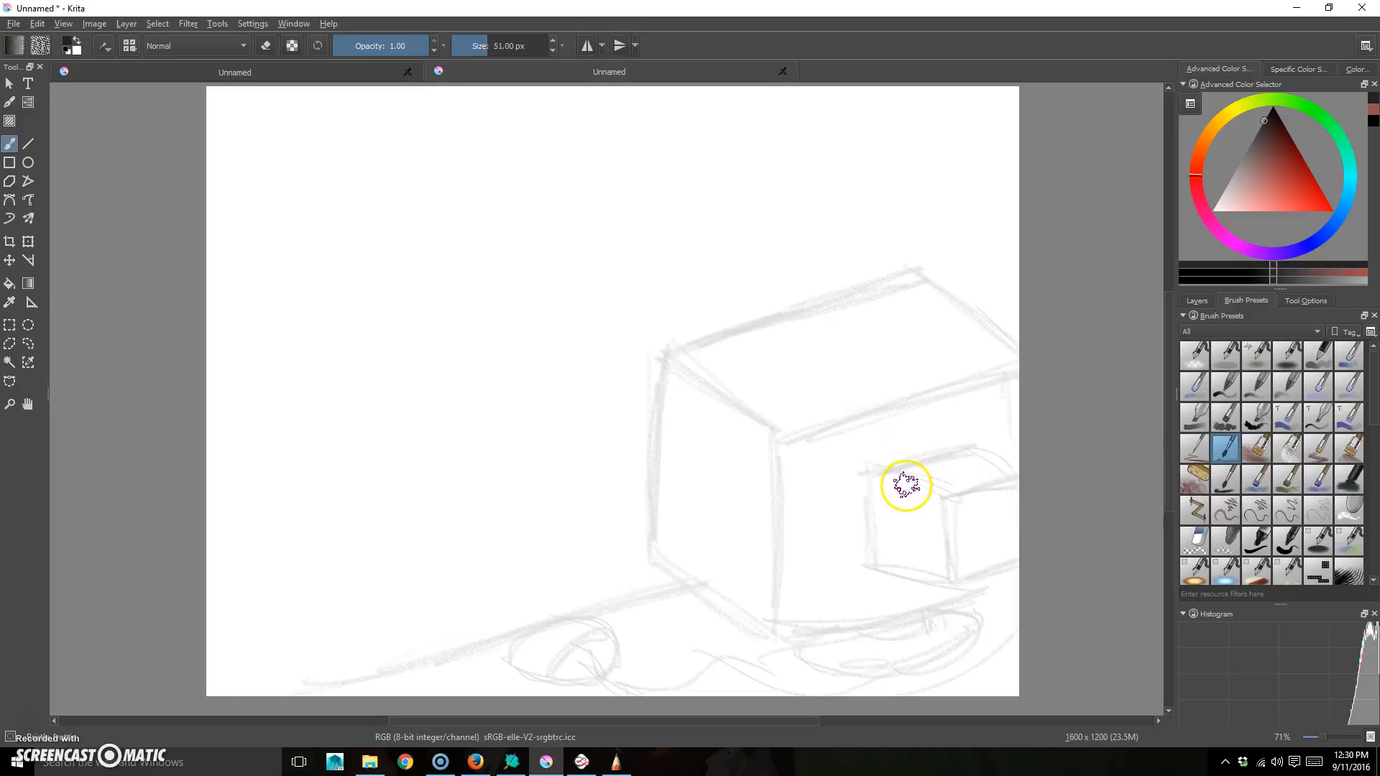
mouse_move(1001, 382)
left_mouse_down()
mouse_move(949, 395)
mouse_move(992, 400)
mouse_move(867, 497)
left_mouse_up()
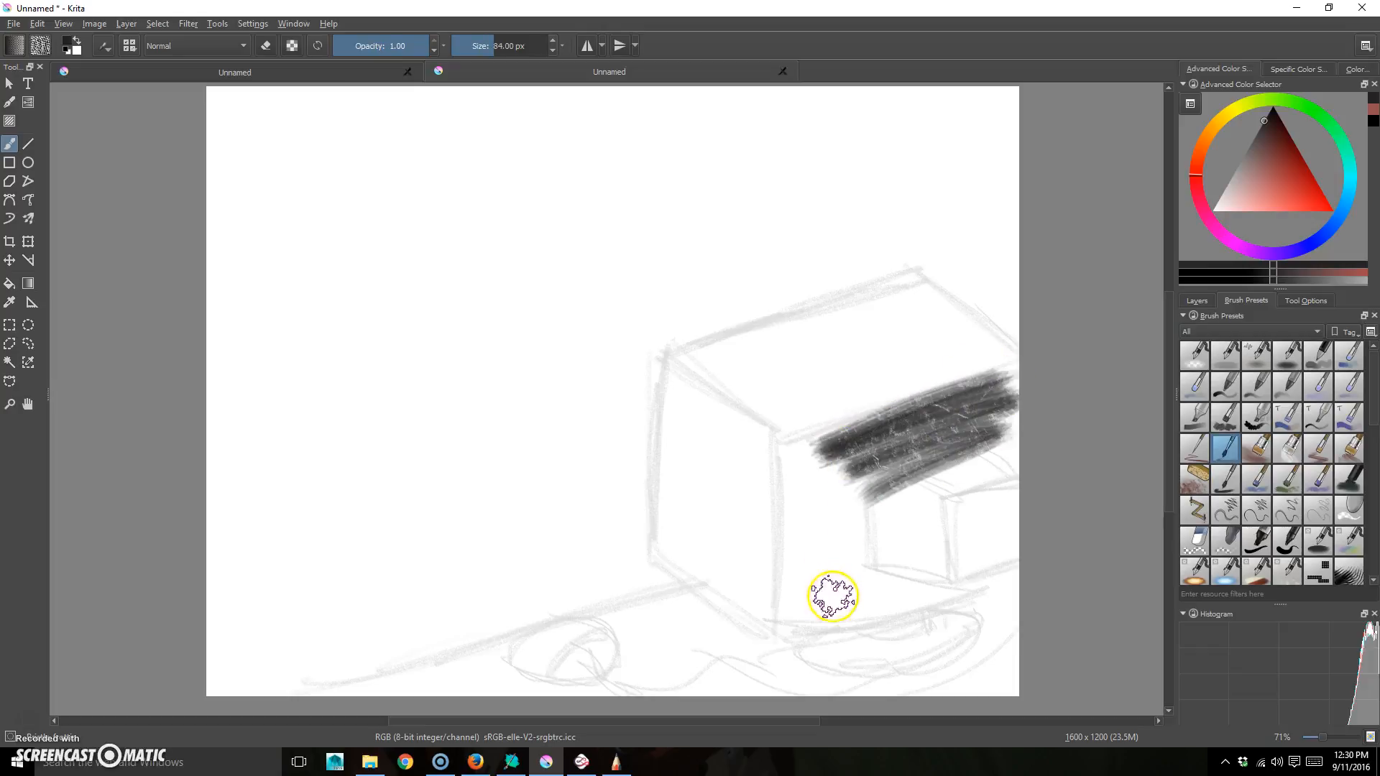
key("ctrl+z")
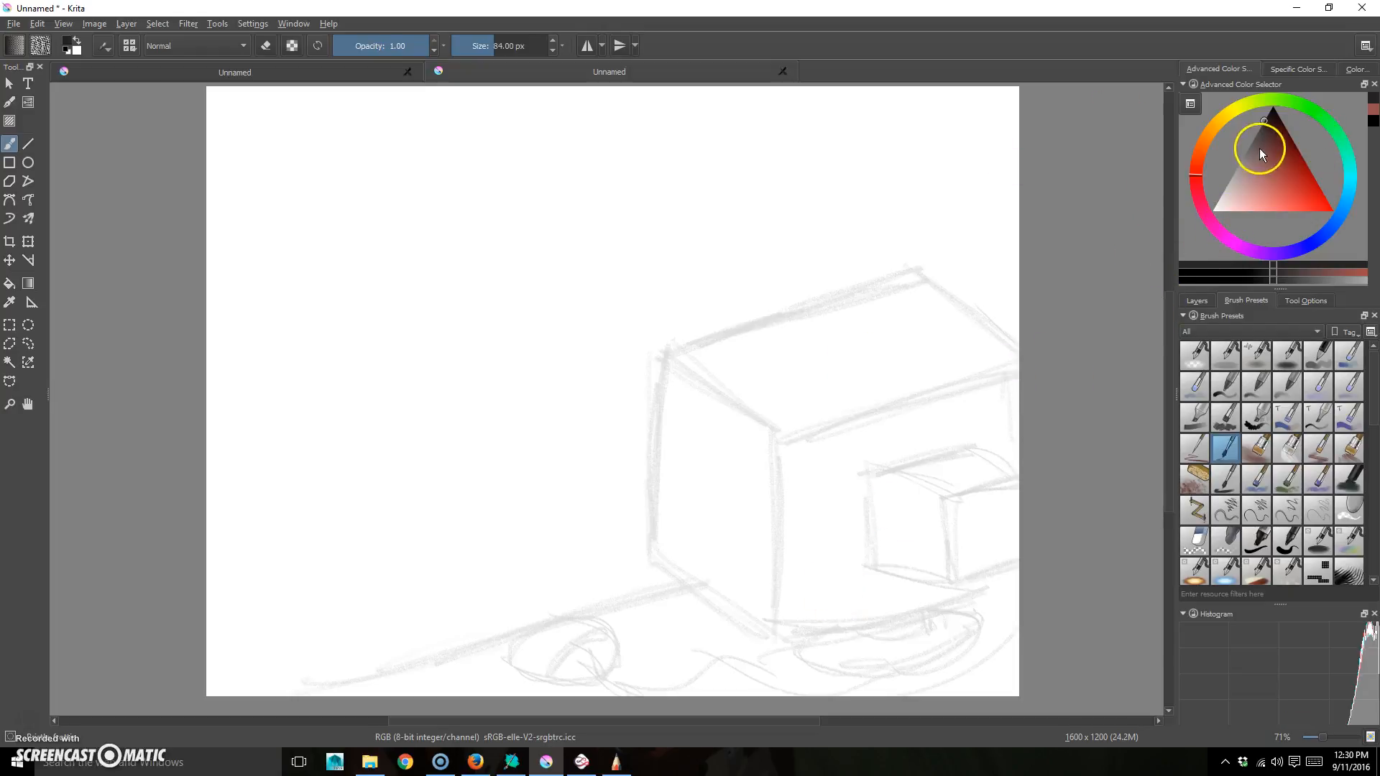
- Pick a pale yellow-green painting colour in the Advanced Color Selector
left_click_drag(1260, 148, 1241, 167)
left_click_drag(1284, 102, 1350, 170)
left_click_drag(1263, 188, 1227, 200)
left_click_drag(1272, 99, 1257, 104)
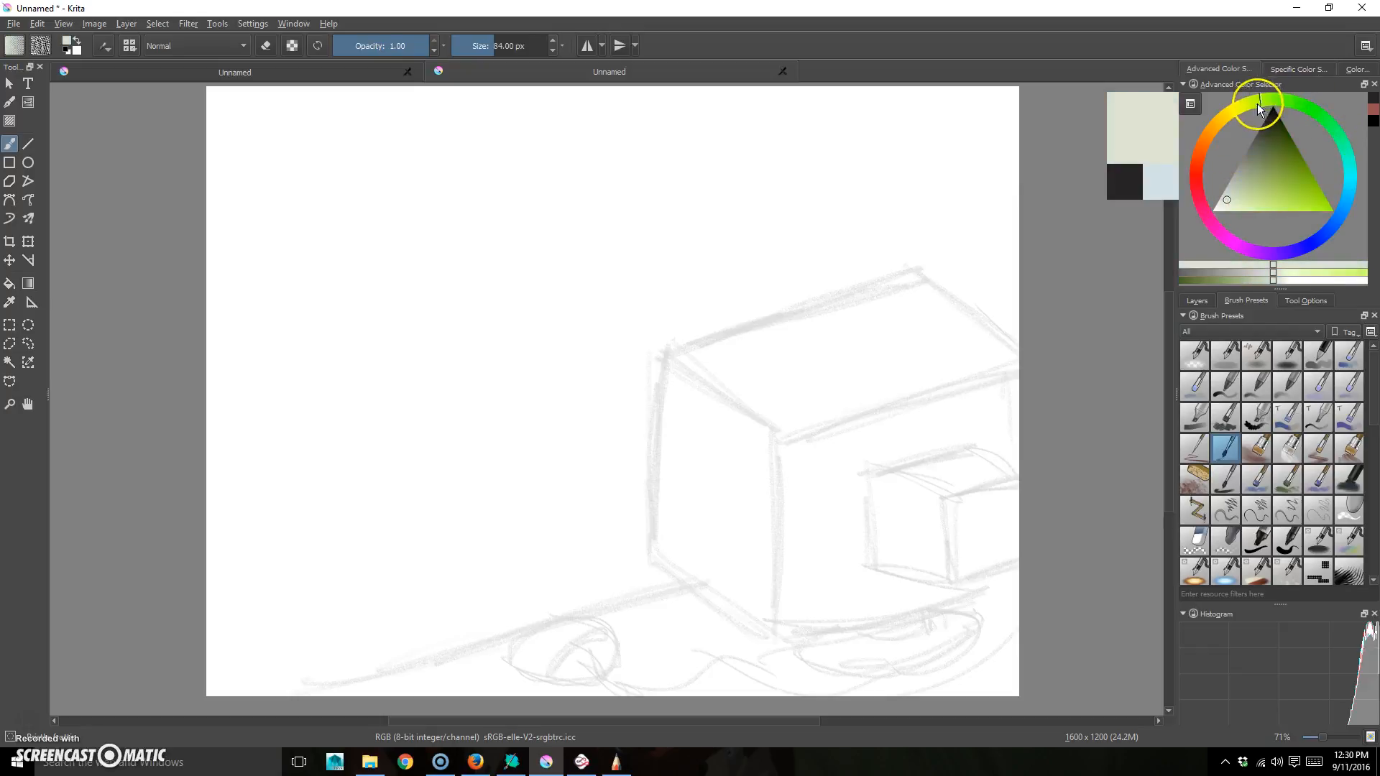
left_click_drag(1228, 198, 1230, 197)
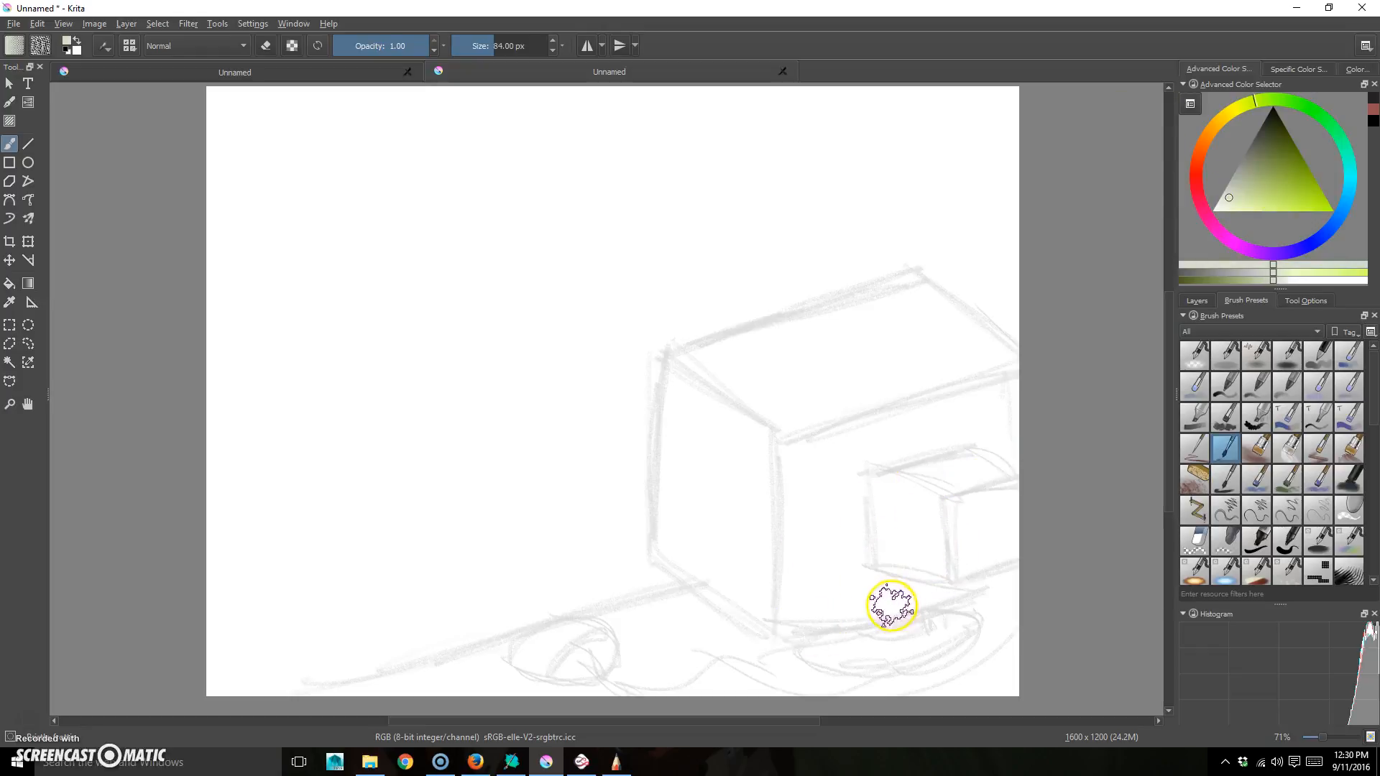
- Check the brush smoothing mode in Tool Options, leaving it unchanged
left_click(1312, 302)
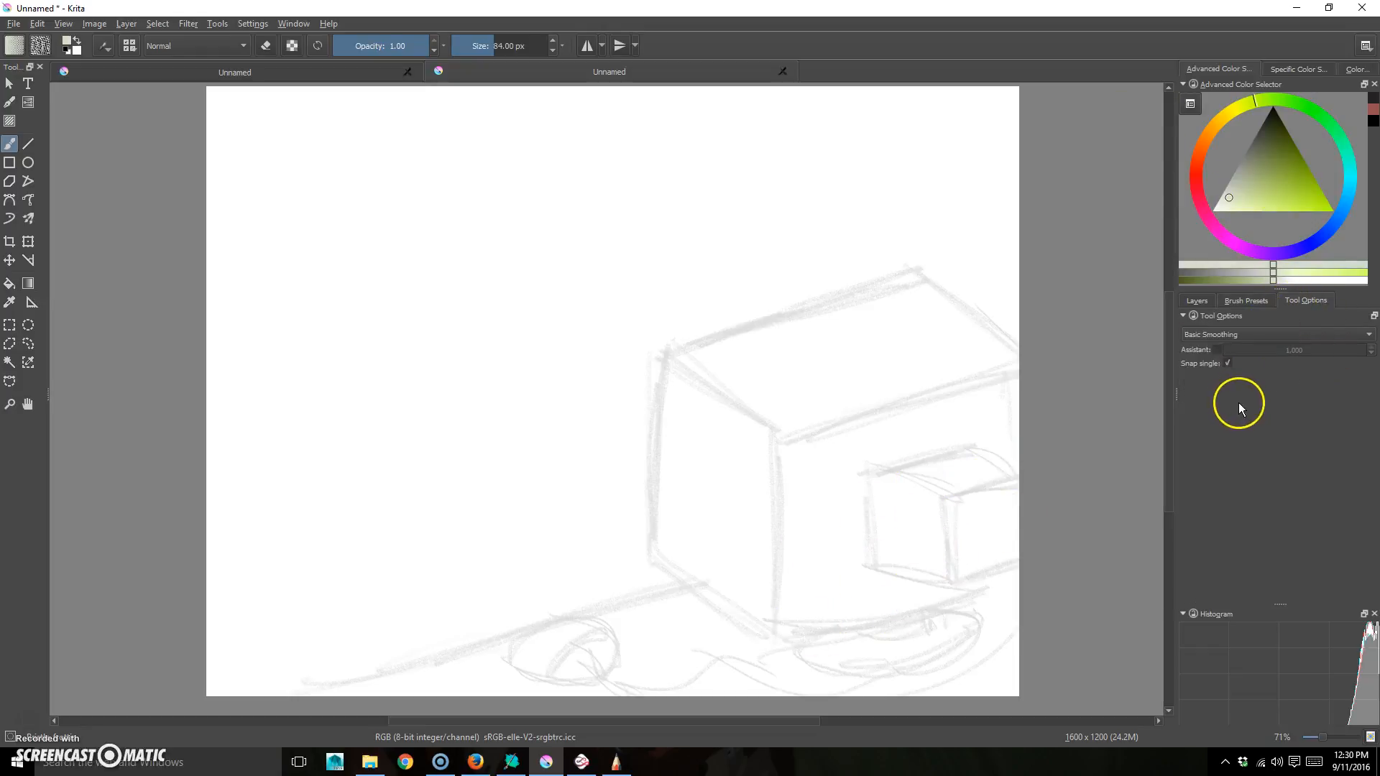
left_click(1368, 336)
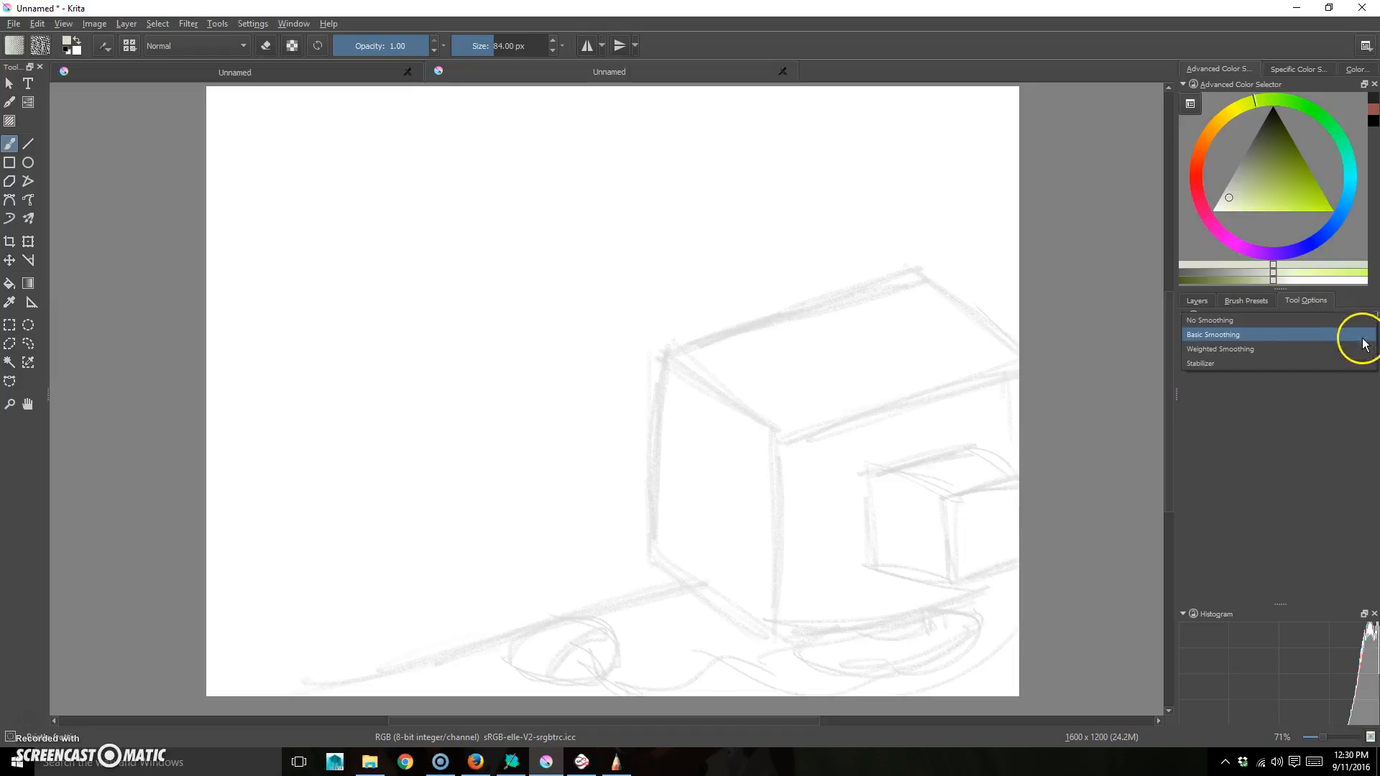
left_click(1273, 419)
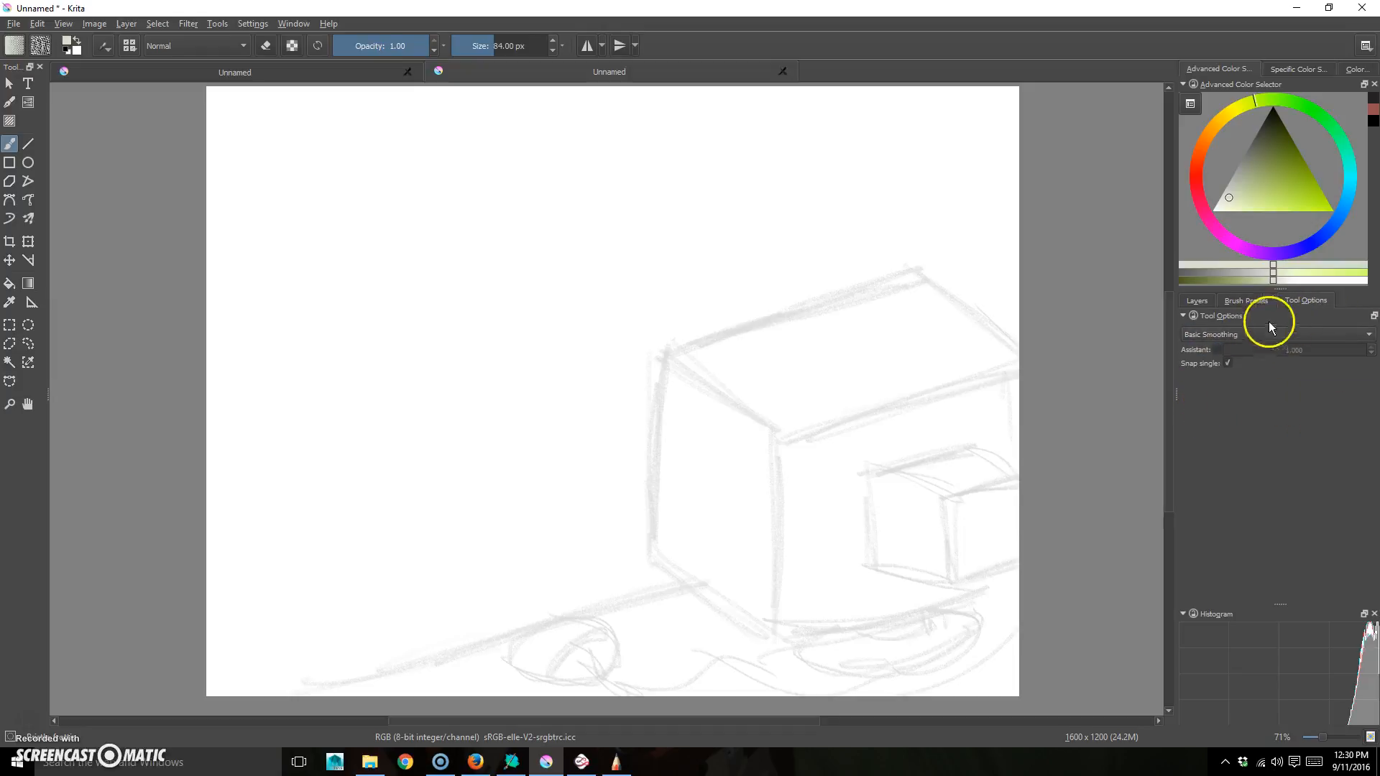
left_click(1251, 303)
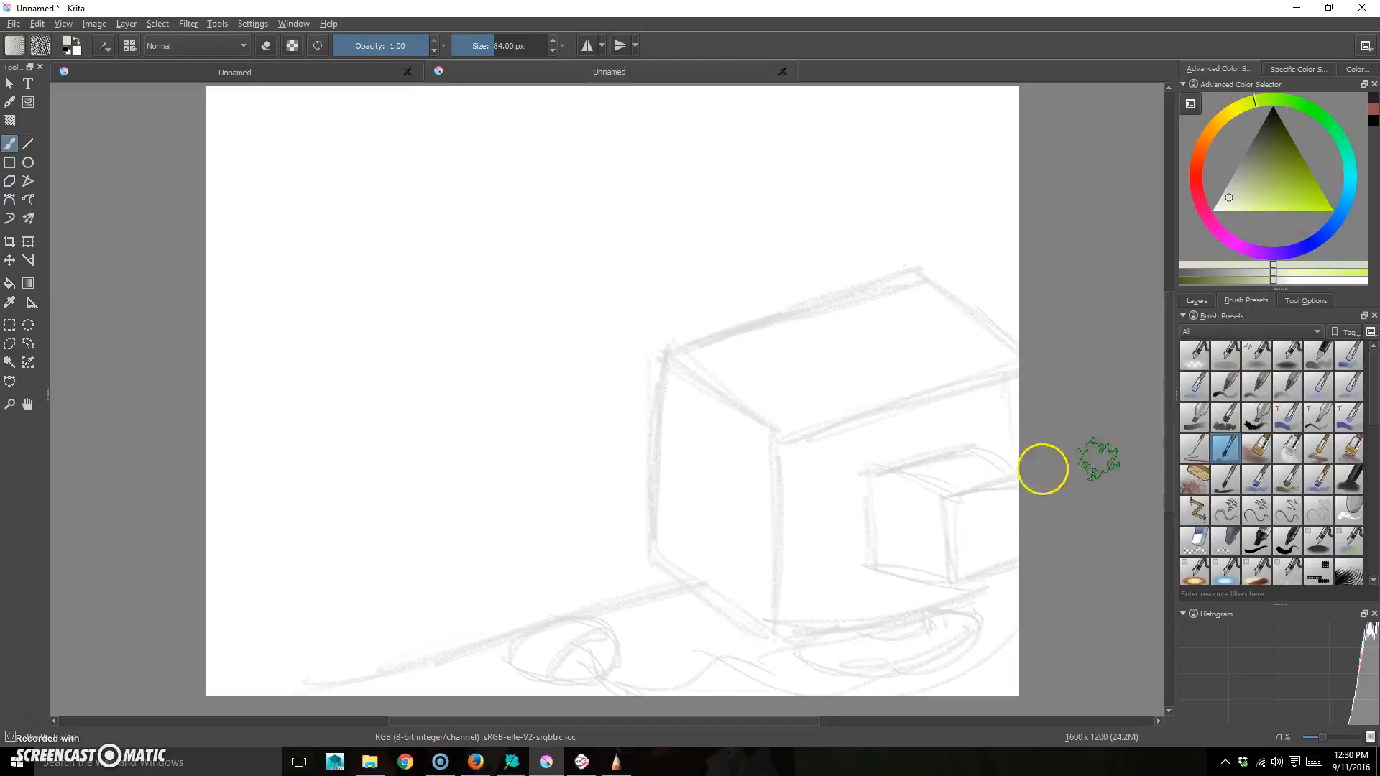
- Fill the box's top face, including both corners, with the pale grey-green
mouse_move(903, 290)
left_mouse_down()
mouse_move(708, 361)
mouse_move(934, 292)
mouse_move(753, 360)
mouse_move(935, 309)
mouse_move(751, 378)
mouse_move(948, 368)
mouse_move(791, 426)
mouse_move(986, 372)
mouse_move(993, 350)
mouse_move(936, 302)
left_mouse_up()
mouse_move(739, 349)
left_mouse_down()
mouse_move(692, 350)
mouse_move(772, 384)
mouse_move(711, 362)
mouse_move(782, 416)
mouse_move(682, 370)
left_mouse_up()
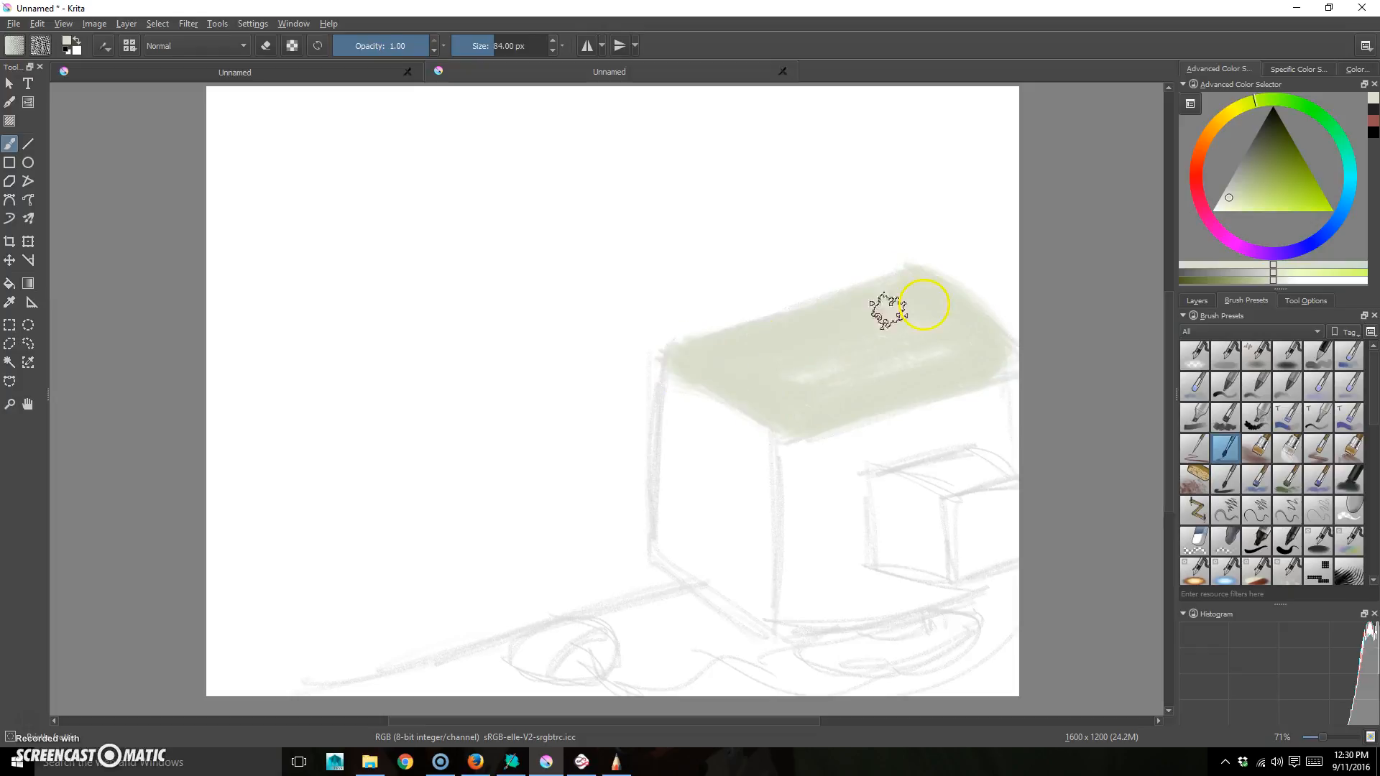
mouse_move(789, 415)
left_mouse_down()
mouse_move(1006, 368)
mouse_move(986, 371)
mouse_move(991, 336)
left_mouse_up()
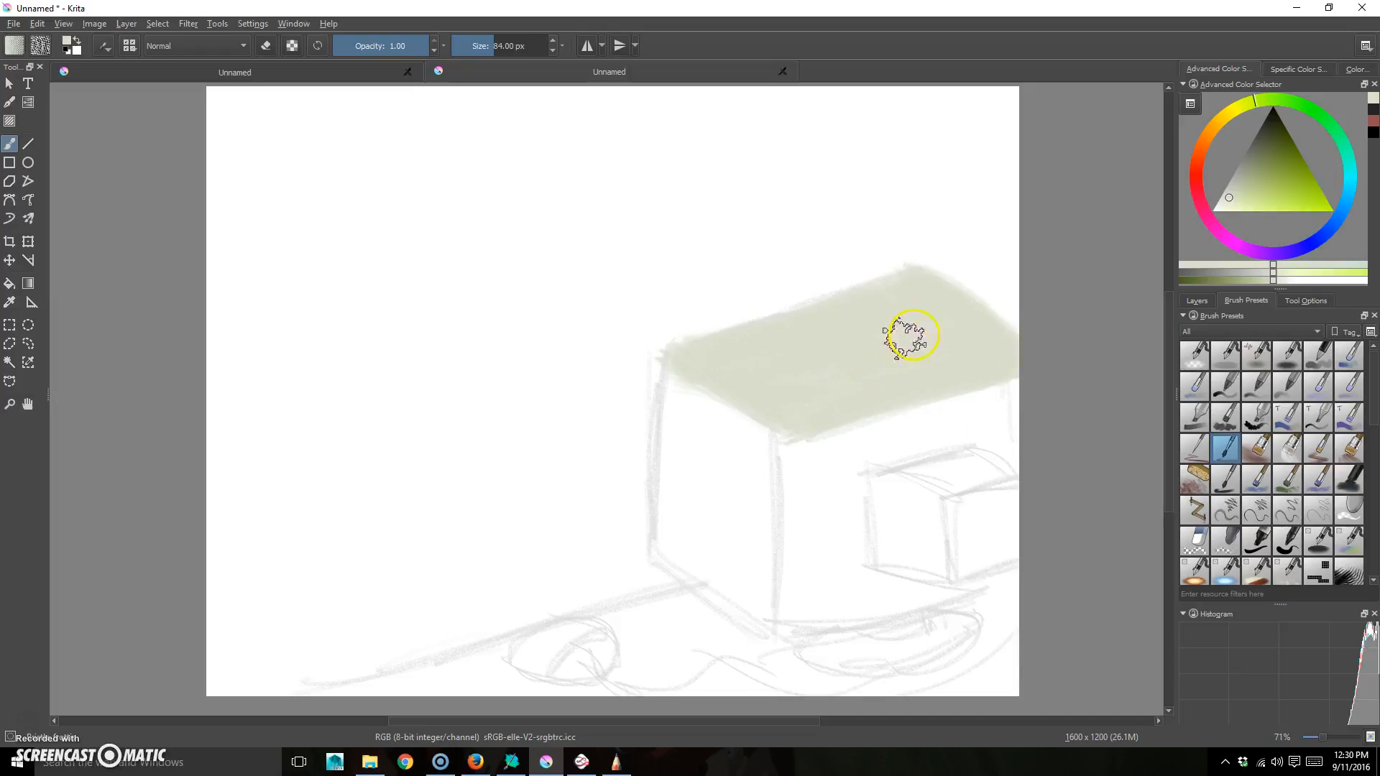
left_click_drag(1257, 156, 1243, 186)
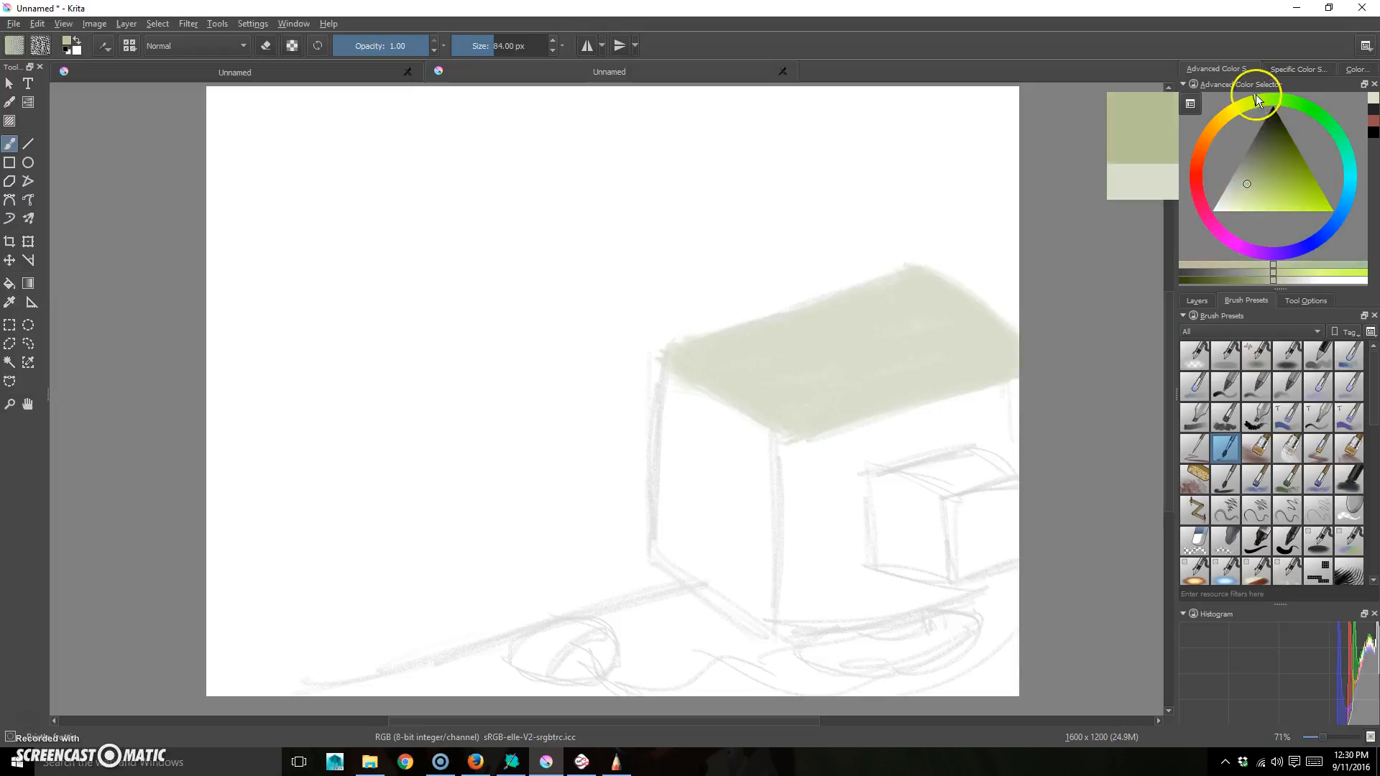
- Paint the front face around the opening olive green and the top beam's underside sampled pale green
mouse_move(988, 394)
left_mouse_down()
mouse_move(865, 434)
mouse_move(1033, 385)
mouse_move(839, 437)
mouse_move(805, 466)
mouse_move(786, 512)
mouse_move(792, 488)
mouse_move(800, 611)
mouse_move(844, 466)
mouse_move(956, 430)
mouse_move(886, 455)
mouse_move(944, 442)
mouse_move(1045, 392)
mouse_move(991, 430)
mouse_move(1002, 455)
mouse_move(1010, 438)
mouse_move(870, 469)
mouse_move(864, 565)
mouse_move(852, 538)
mouse_move(836, 579)
mouse_move(800, 591)
mouse_move(930, 595)
mouse_move(794, 604)
mouse_move(783, 549)
mouse_move(794, 619)
left_mouse_up()
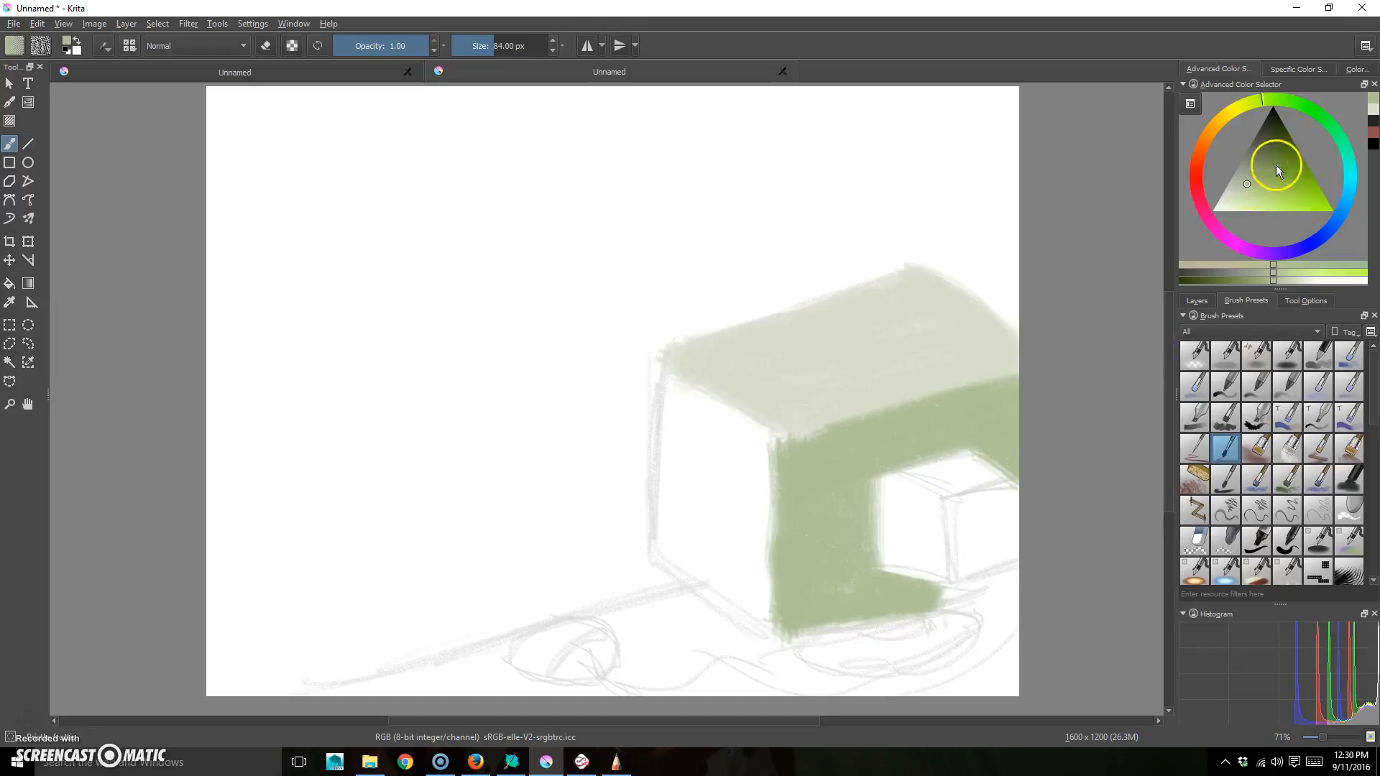
mouse_move(1010, 481)
left_mouse_down()
mouse_move(982, 499)
mouse_move(968, 572)
mouse_move(1015, 553)
mouse_move(972, 536)
mouse_move(1004, 515)
mouse_move(974, 511)
left_mouse_up()
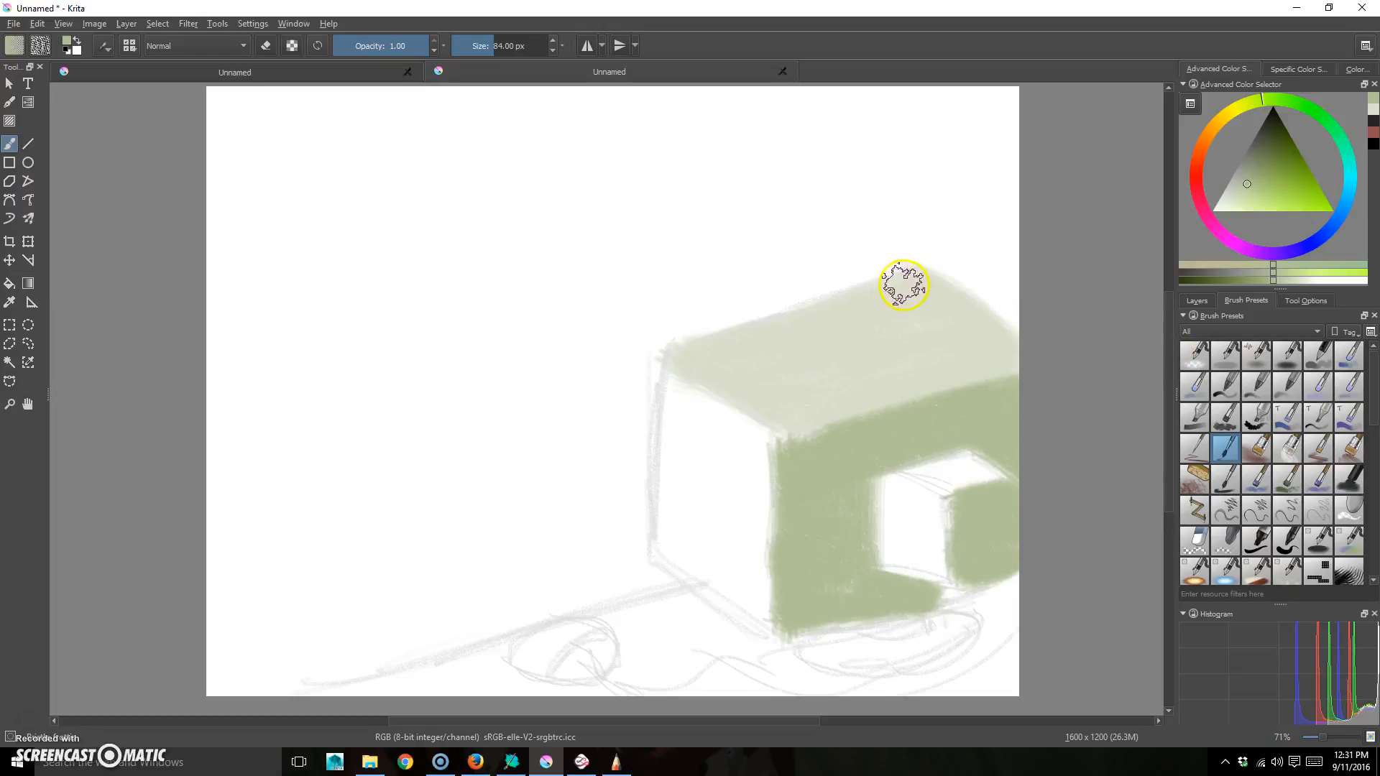
left_click(892, 337, "ctrl")
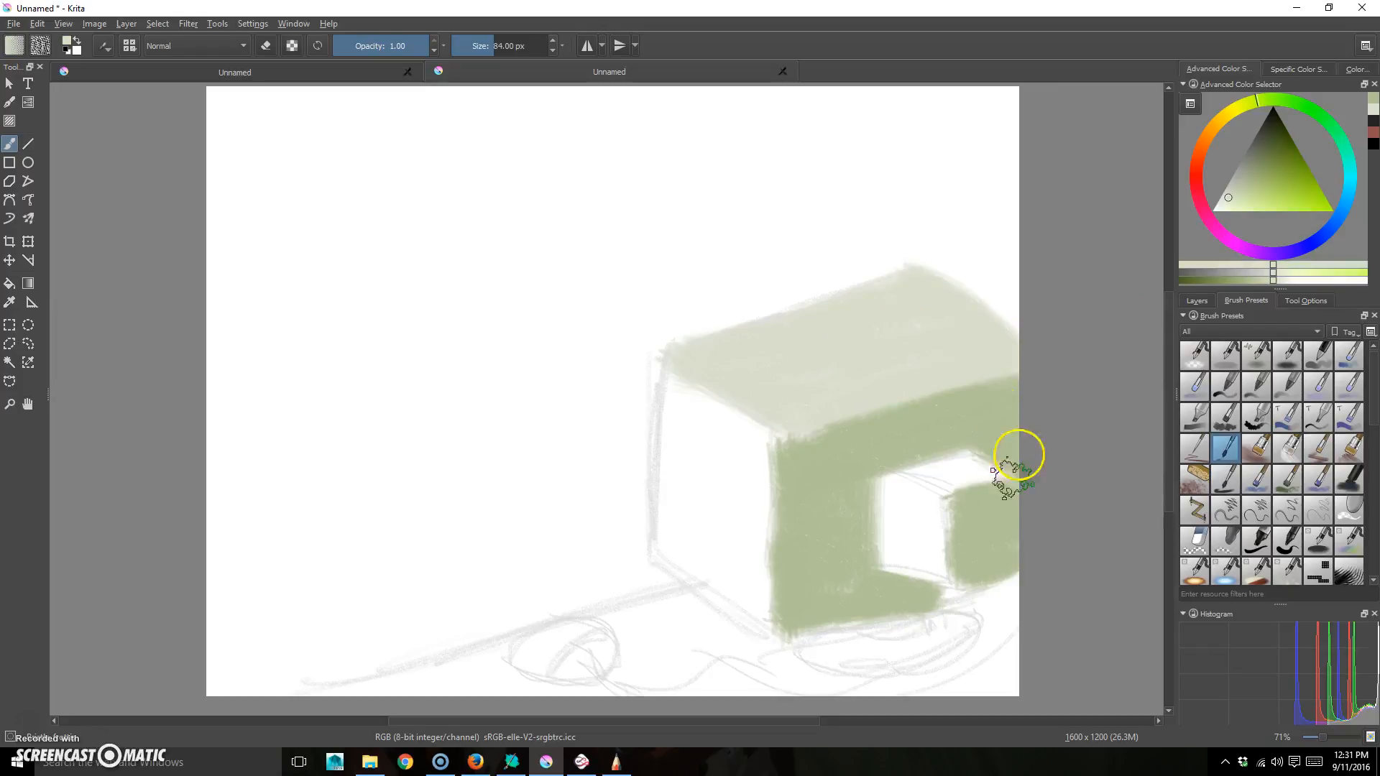
mouse_move(982, 472)
left_mouse_down()
mouse_move(945, 468)
mouse_move(987, 467)
left_mouse_up()
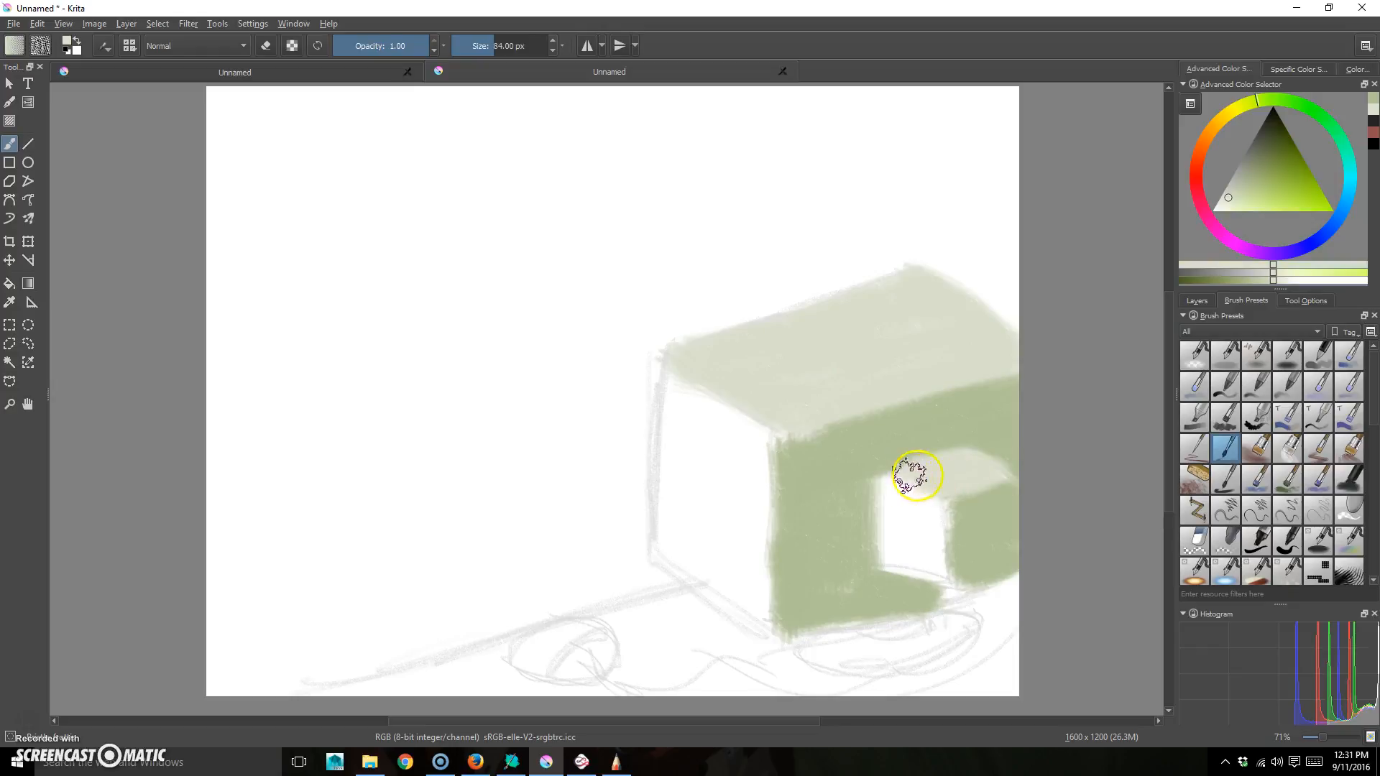
left_click_drag(1251, 176, 1243, 183)
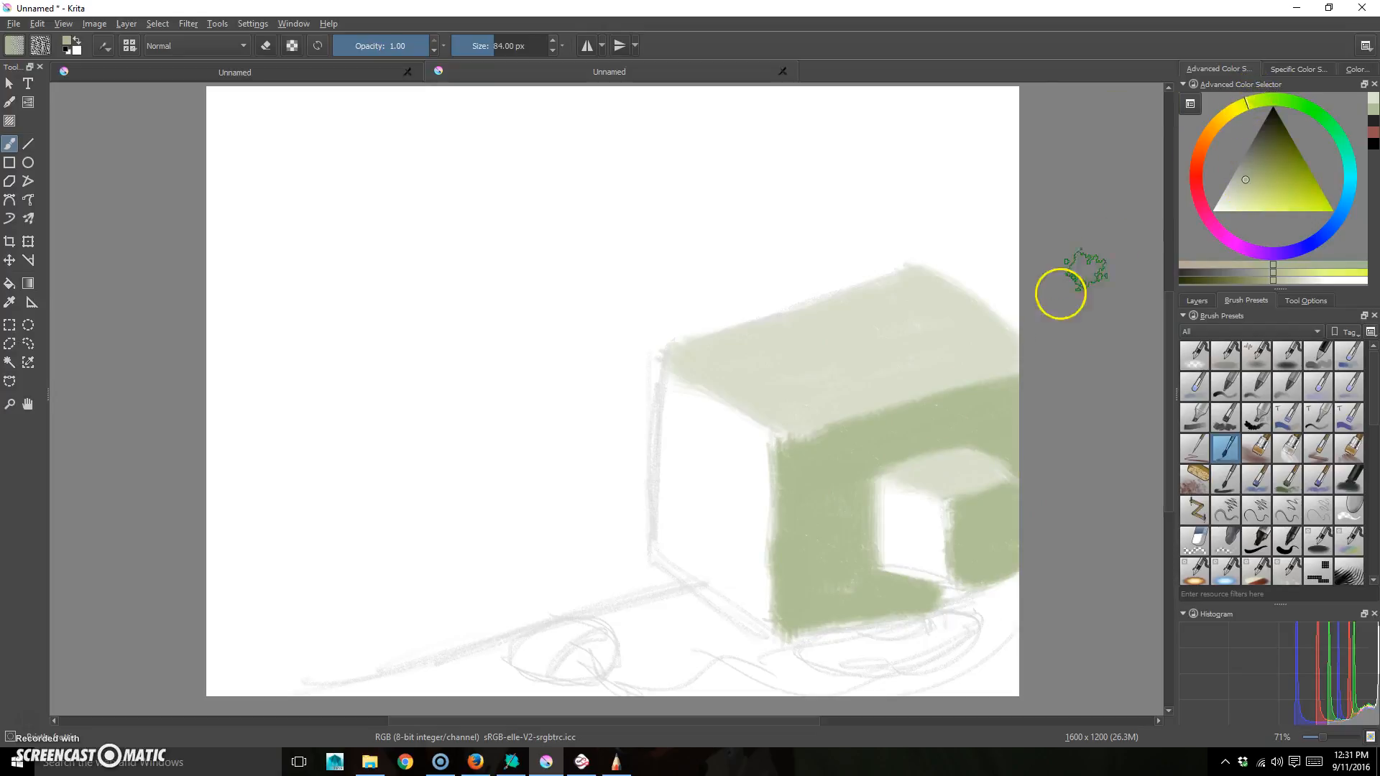
left_click(1240, 181)
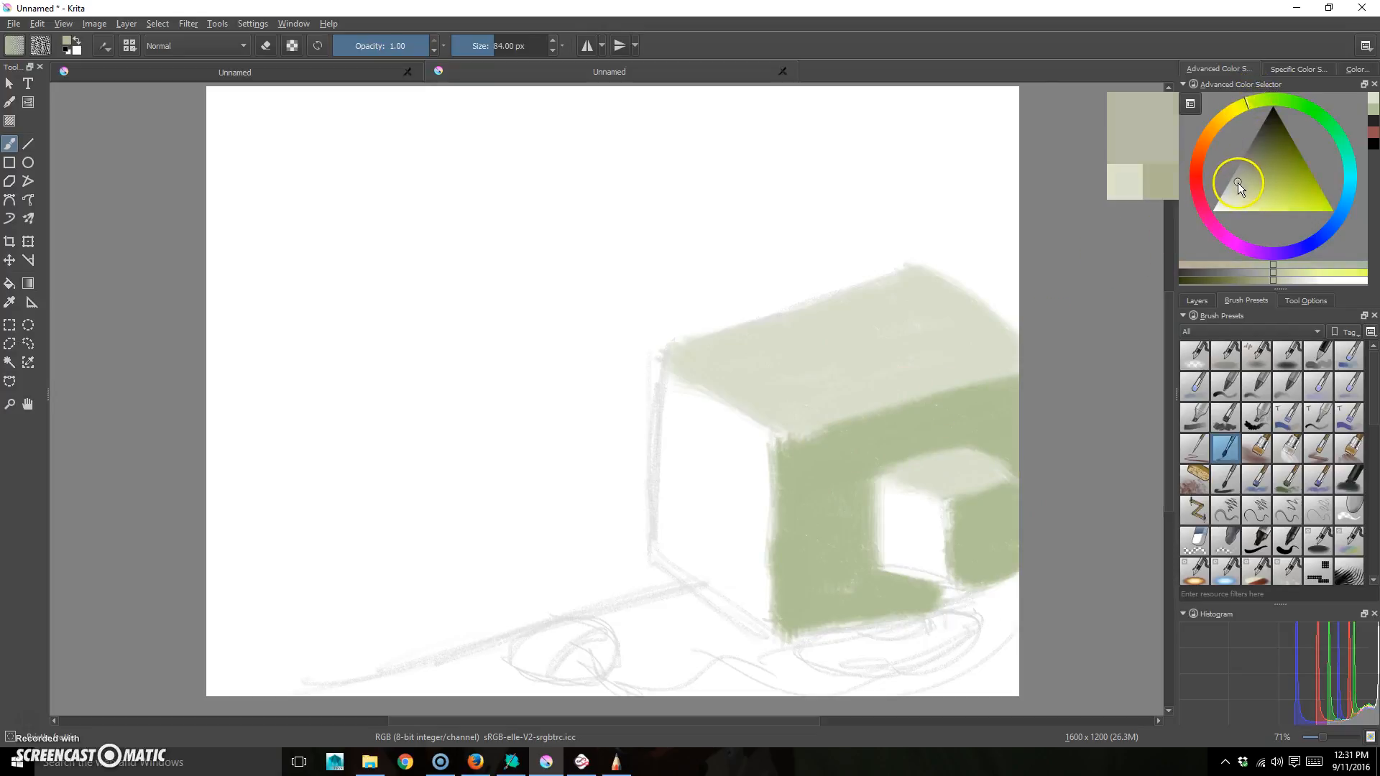
- Brush warm grey over the box's left face and the opening's inner wall, then choose dark navy
mouse_move(748, 438)
left_mouse_down()
mouse_move(742, 542)
mouse_move(763, 445)
mouse_move(685, 380)
mouse_move(726, 413)
mouse_move(698, 417)
mouse_move(681, 469)
mouse_move(747, 479)
mouse_move(759, 449)
mouse_move(749, 576)
mouse_move(760, 462)
mouse_move(760, 617)
mouse_move(770, 458)
mouse_move(744, 514)
mouse_move(712, 502)
mouse_move(713, 461)
mouse_move(680, 409)
mouse_move(667, 538)
mouse_move(660, 440)
mouse_move(658, 536)
mouse_move(742, 617)
mouse_move(694, 573)
mouse_move(728, 498)
mouse_move(723, 548)
mouse_move(739, 584)
mouse_move(695, 543)
left_mouse_up()
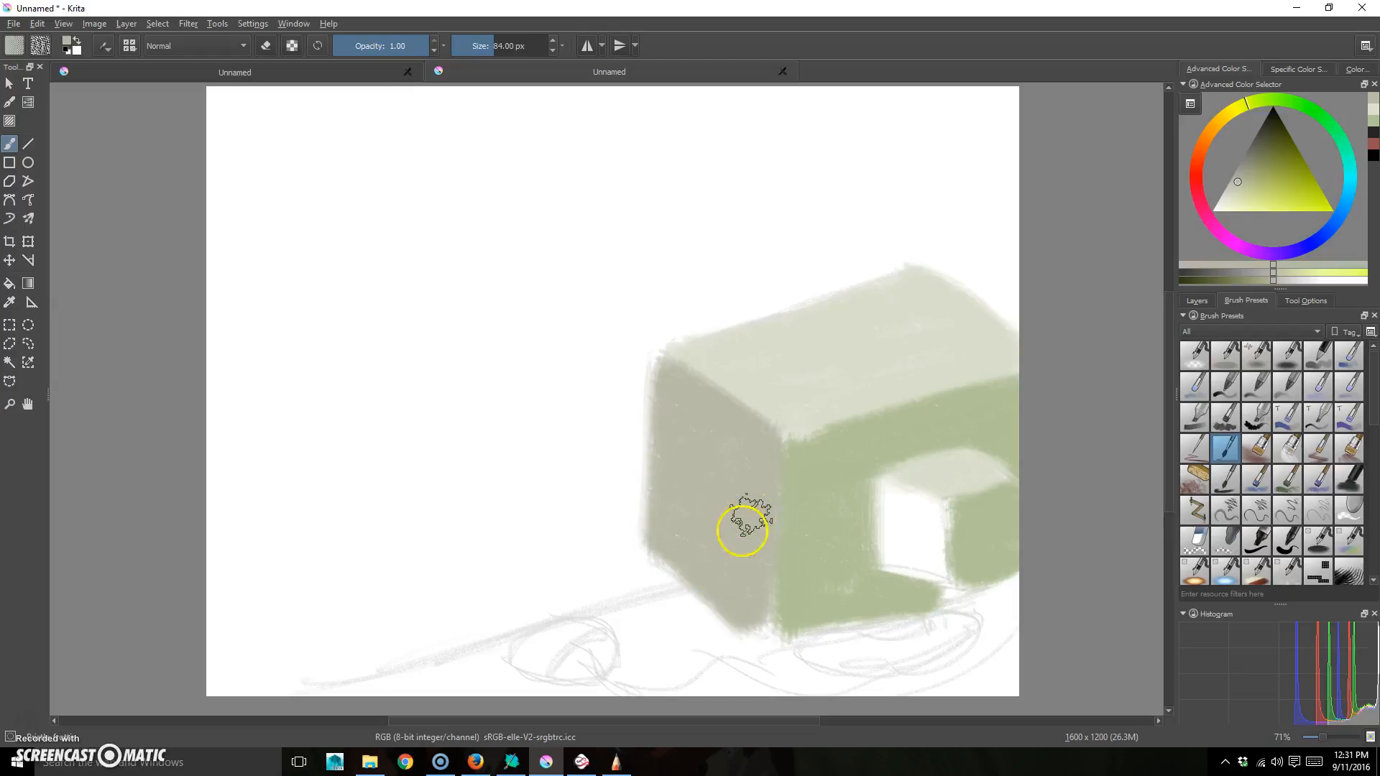
mouse_move(891, 514)
left_mouse_down()
mouse_move(886, 552)
mouse_move(918, 499)
mouse_move(940, 561)
mouse_move(893, 563)
mouse_move(940, 549)
mouse_move(896, 530)
mouse_move(890, 493)
mouse_move(885, 538)
left_mouse_up()
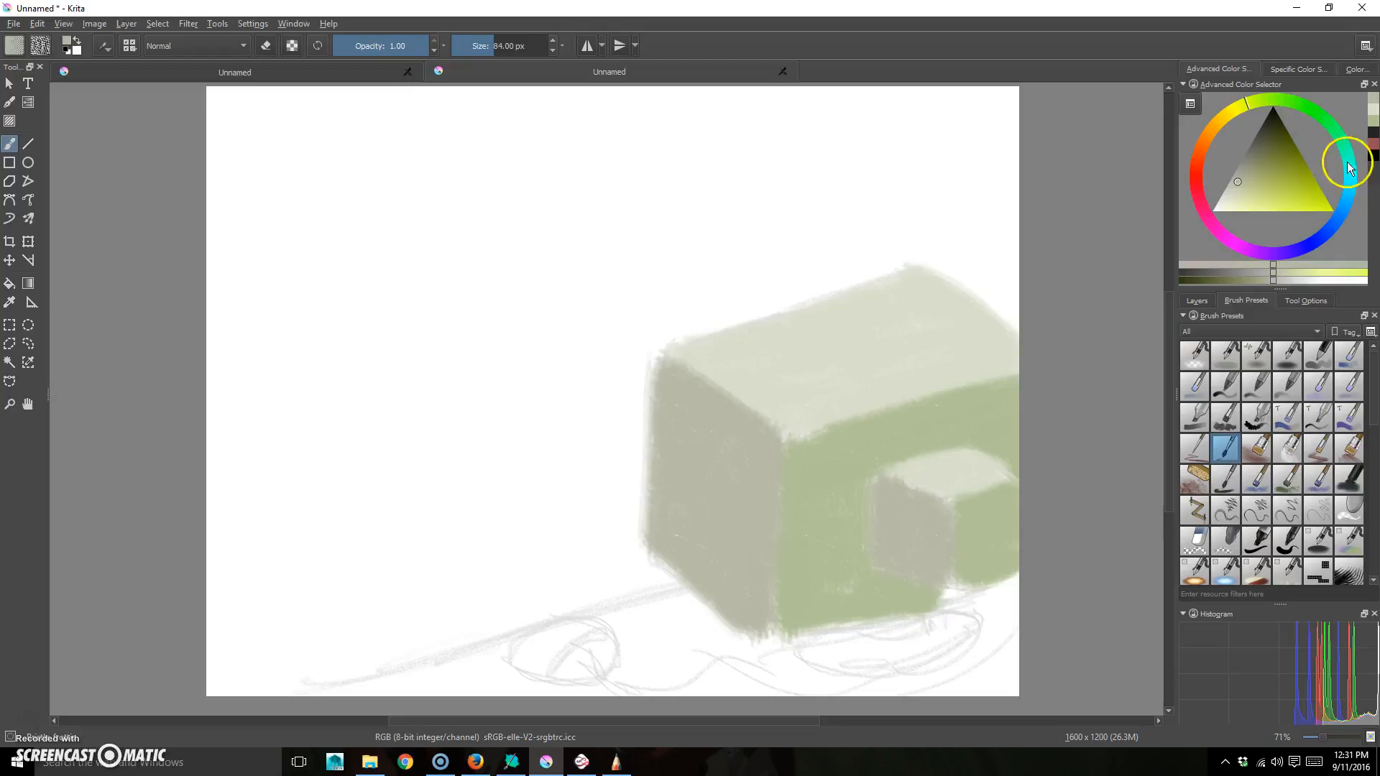
left_click_drag(1349, 167, 1336, 225)
left_click_drag(1269, 156, 1270, 132)
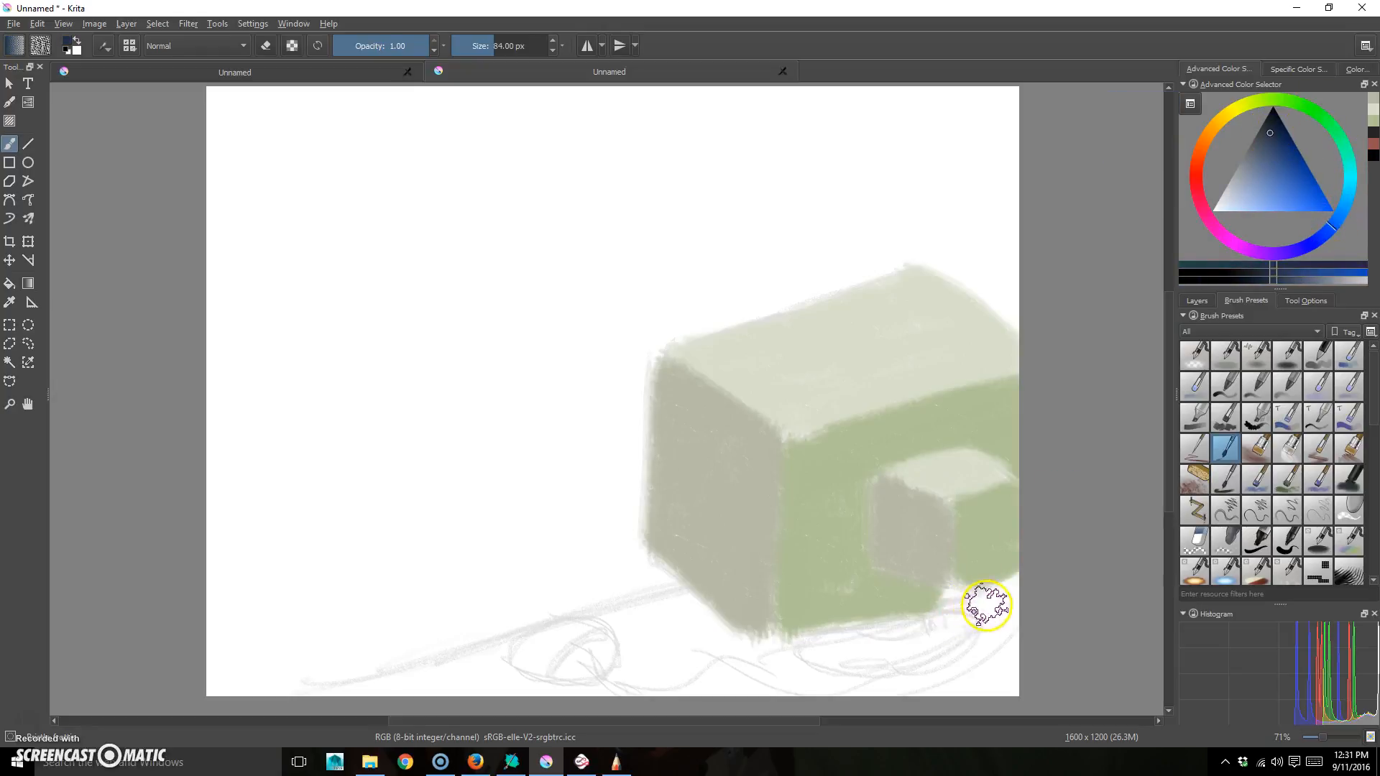
- Paint a navy ground on new Layer 4, move it below Layer 3, and add Layer 5 on top
left_click(1212, 305)
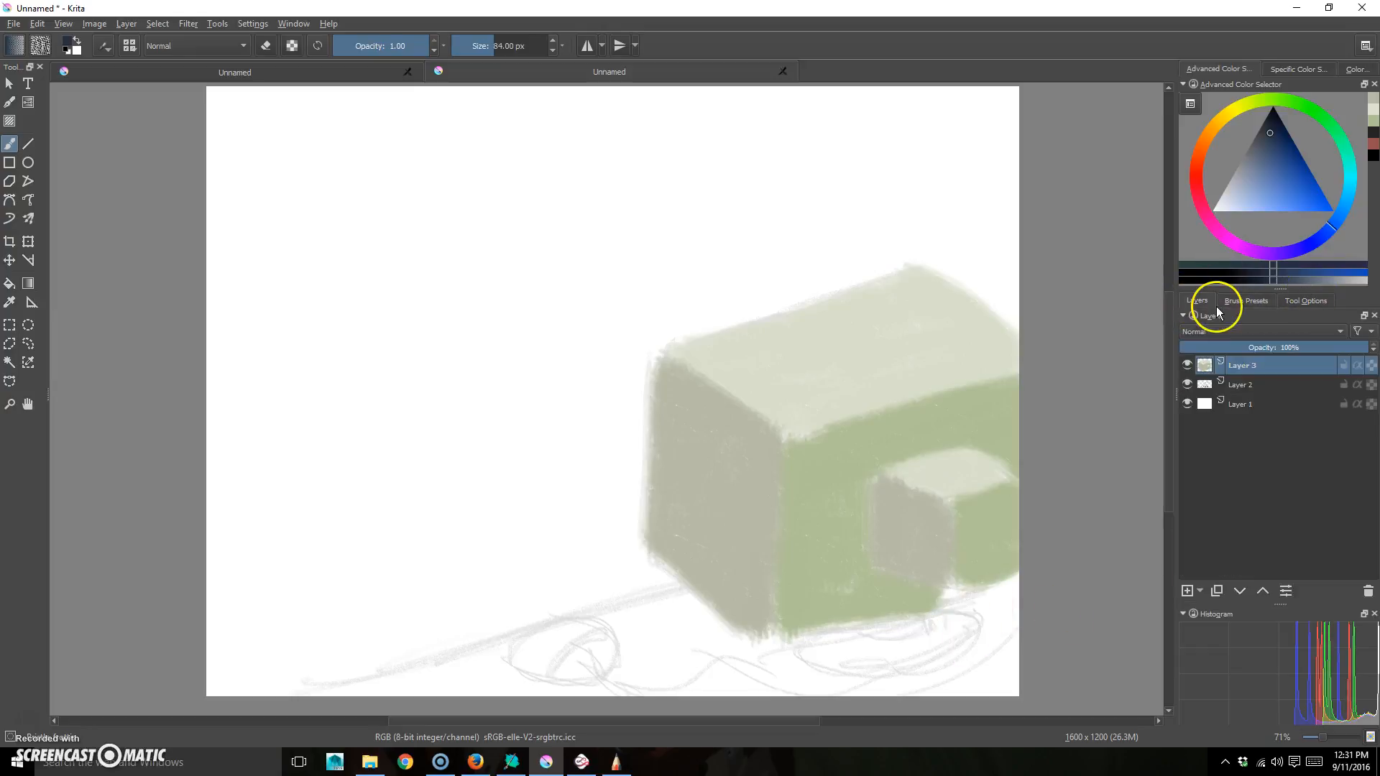
left_click(1190, 592)
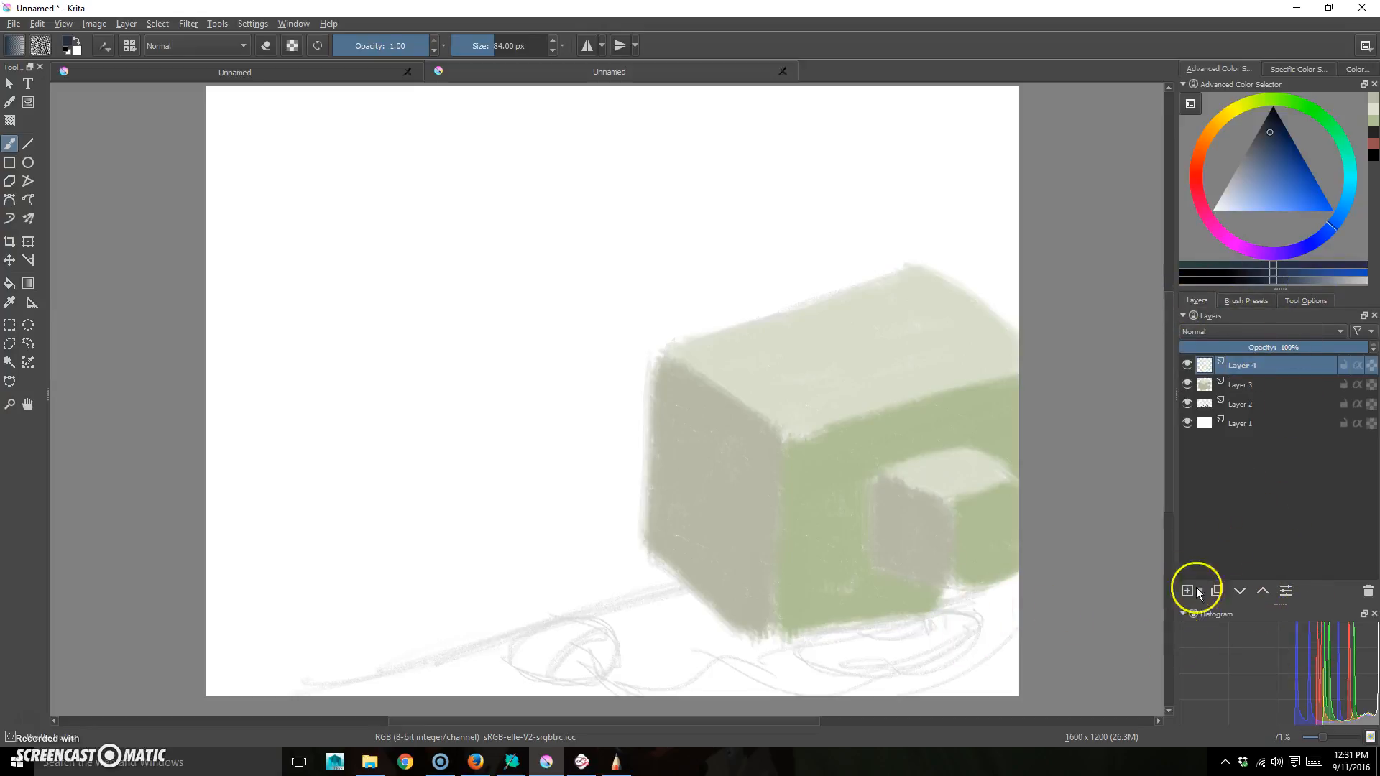
mouse_move(1010, 694)
left_mouse_down()
mouse_move(855, 696)
mouse_move(868, 676)
mouse_move(1023, 614)
mouse_move(737, 703)
mouse_move(922, 624)
mouse_move(722, 655)
mouse_move(845, 606)
mouse_move(780, 613)
mouse_move(988, 556)
mouse_move(346, 697)
mouse_move(620, 623)
mouse_move(308, 722)
mouse_move(704, 628)
mouse_move(471, 698)
mouse_move(721, 657)
mouse_move(611, 695)
mouse_move(927, 685)
mouse_move(905, 682)
mouse_move(968, 634)
mouse_move(1046, 529)
mouse_move(903, 593)
mouse_move(910, 558)
mouse_move(995, 530)
mouse_move(718, 611)
mouse_move(842, 567)
mouse_move(1035, 510)
mouse_move(607, 669)
left_mouse_up()
left_click_drag(1263, 363, 1275, 392)
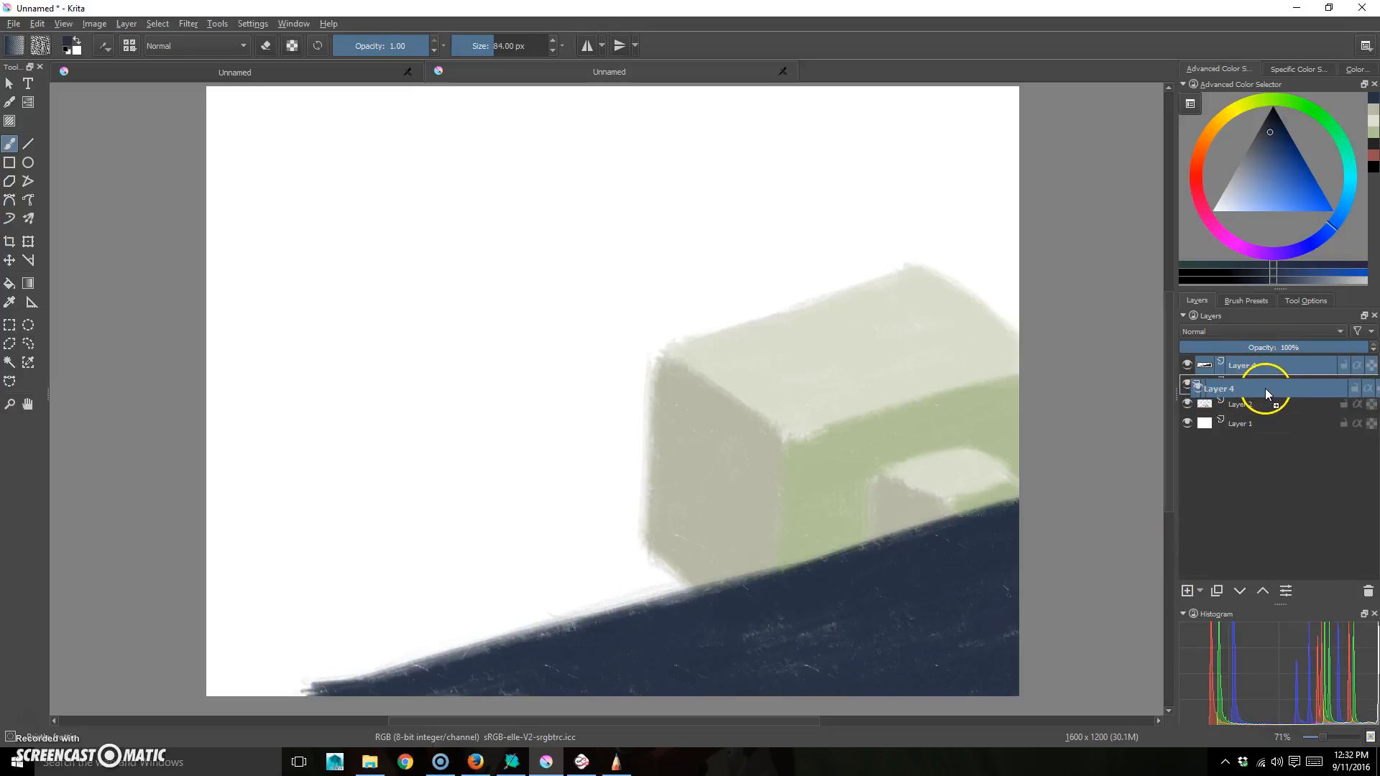
left_click_drag(1269, 377, 1267, 399)
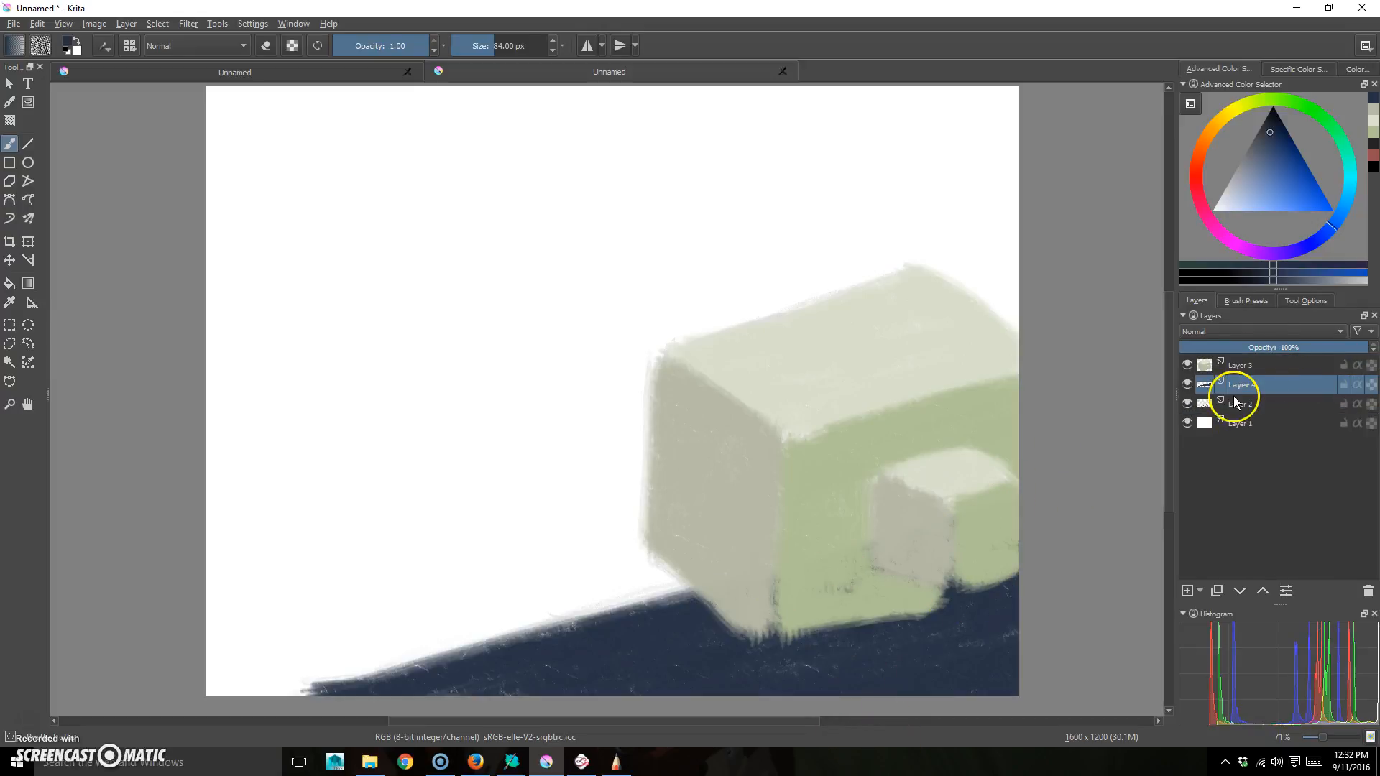
left_click(1283, 365)
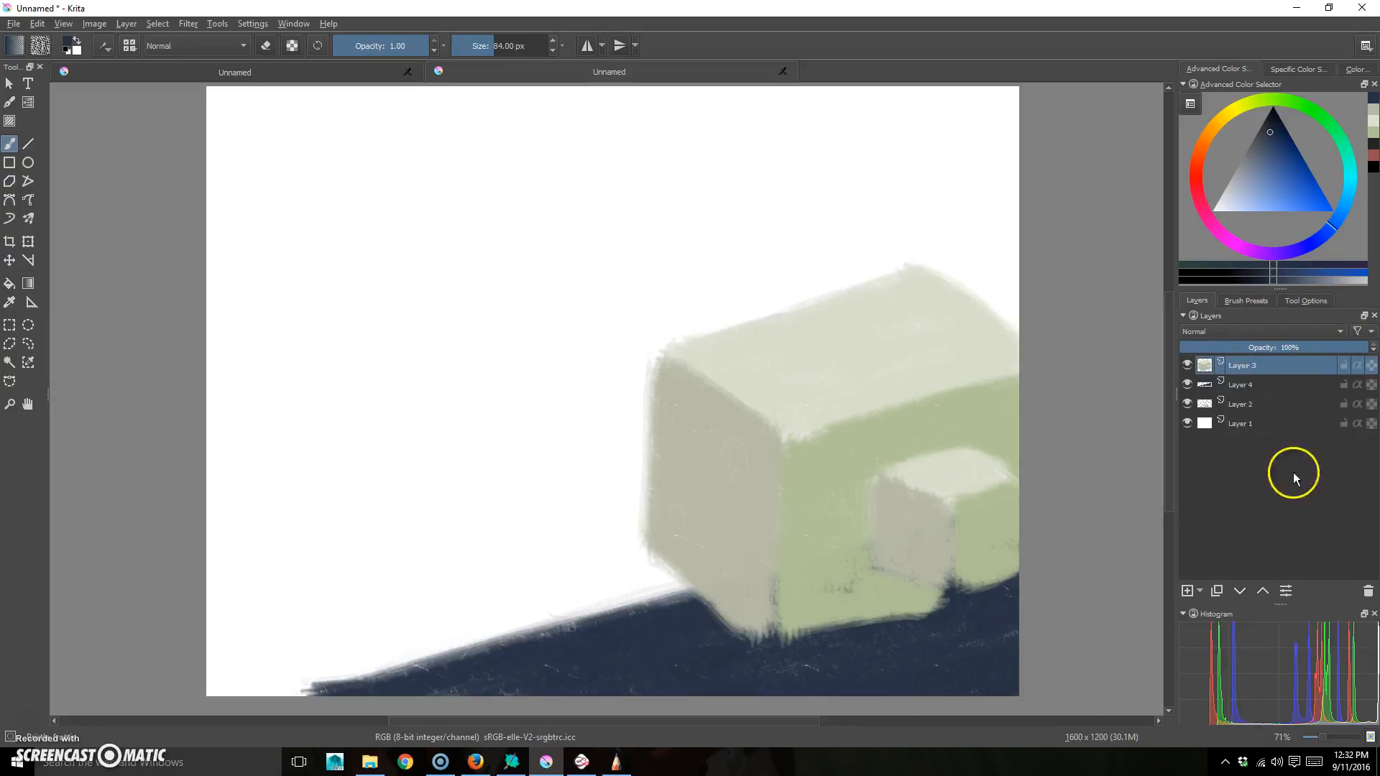
left_click(1187, 591)
- Paint a thin near-white highlight curve below the box's base
left_click_drag(1254, 172, 1239, 187)
mouse_move(1261, 99)
left_mouse_down()
mouse_move(1283, 98)
mouse_move(1262, 97)
left_mouse_up()
left_click_drag(1234, 201, 1222, 197)
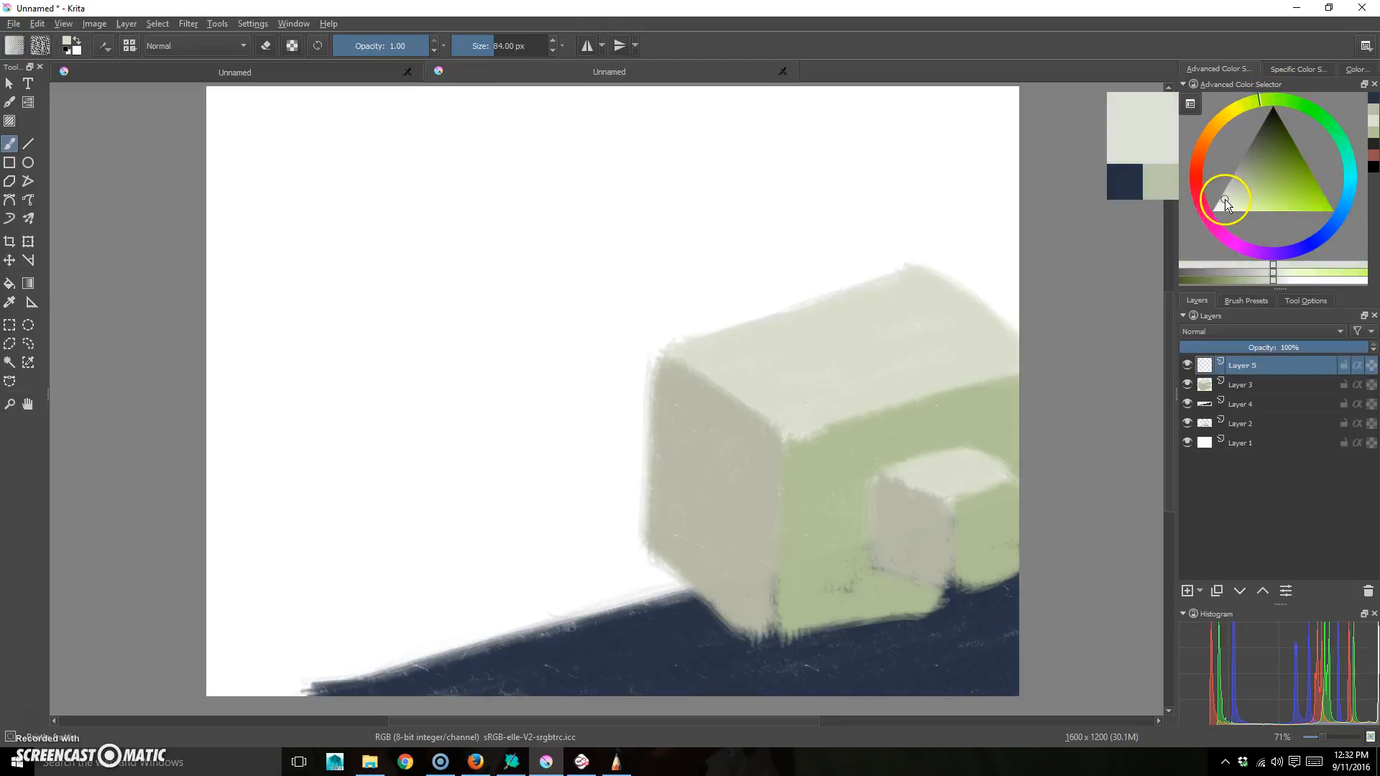
mouse_move(594, 623)
left_mouse_down()
mouse_move(550, 645)
mouse_move(573, 653)
mouse_move(554, 662)
left_mouse_up()
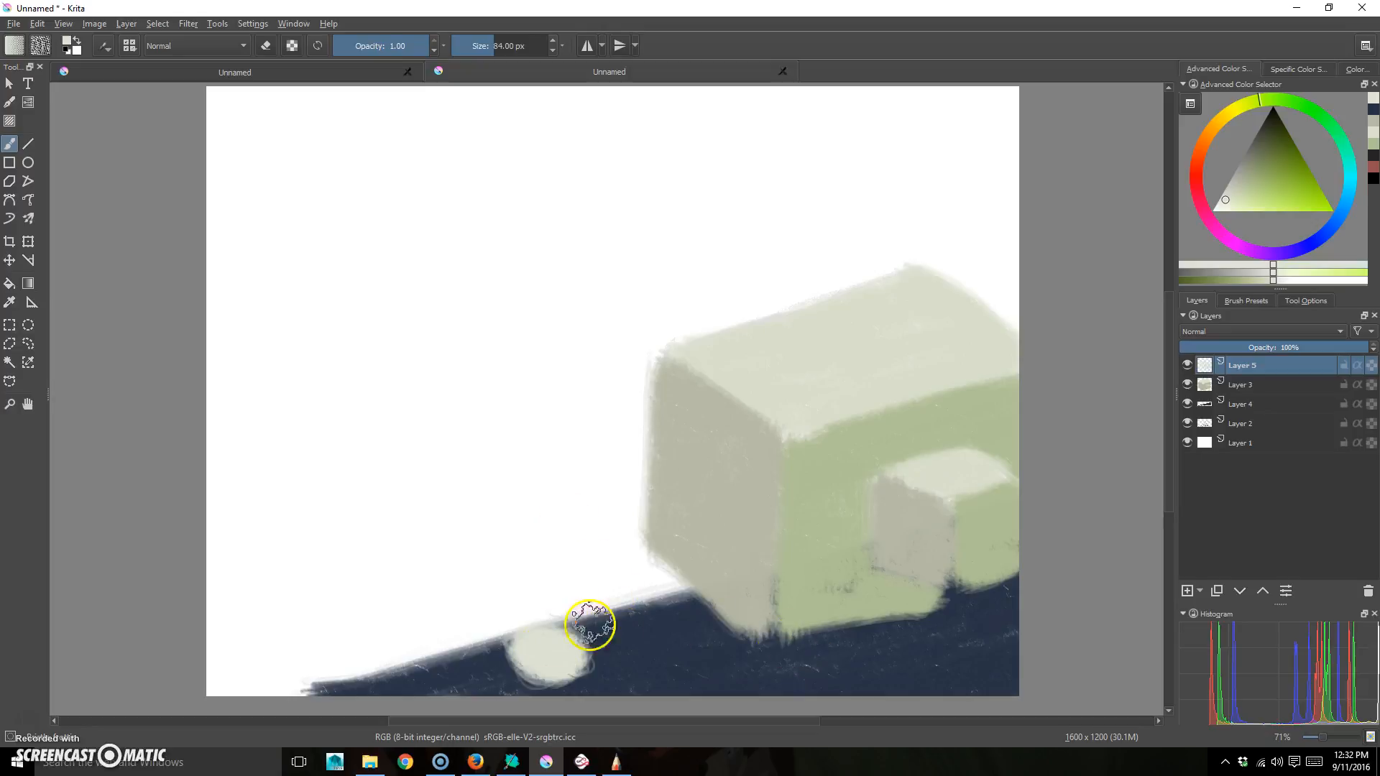
- Shrink the brush, hide Layers 2–5, and select background Layer 1
key("bracketleft")
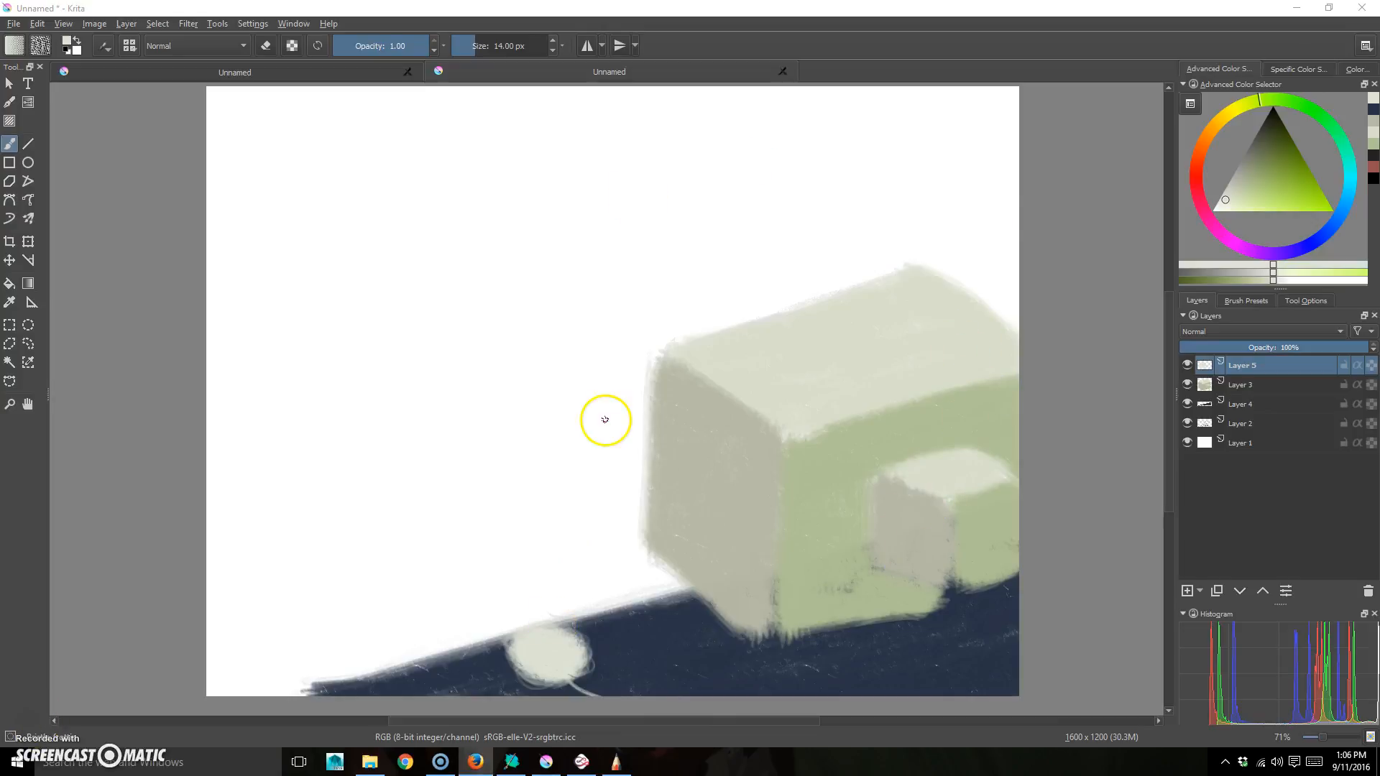
left_click_drag(1188, 364, 1187, 424)
left_click(1248, 451)
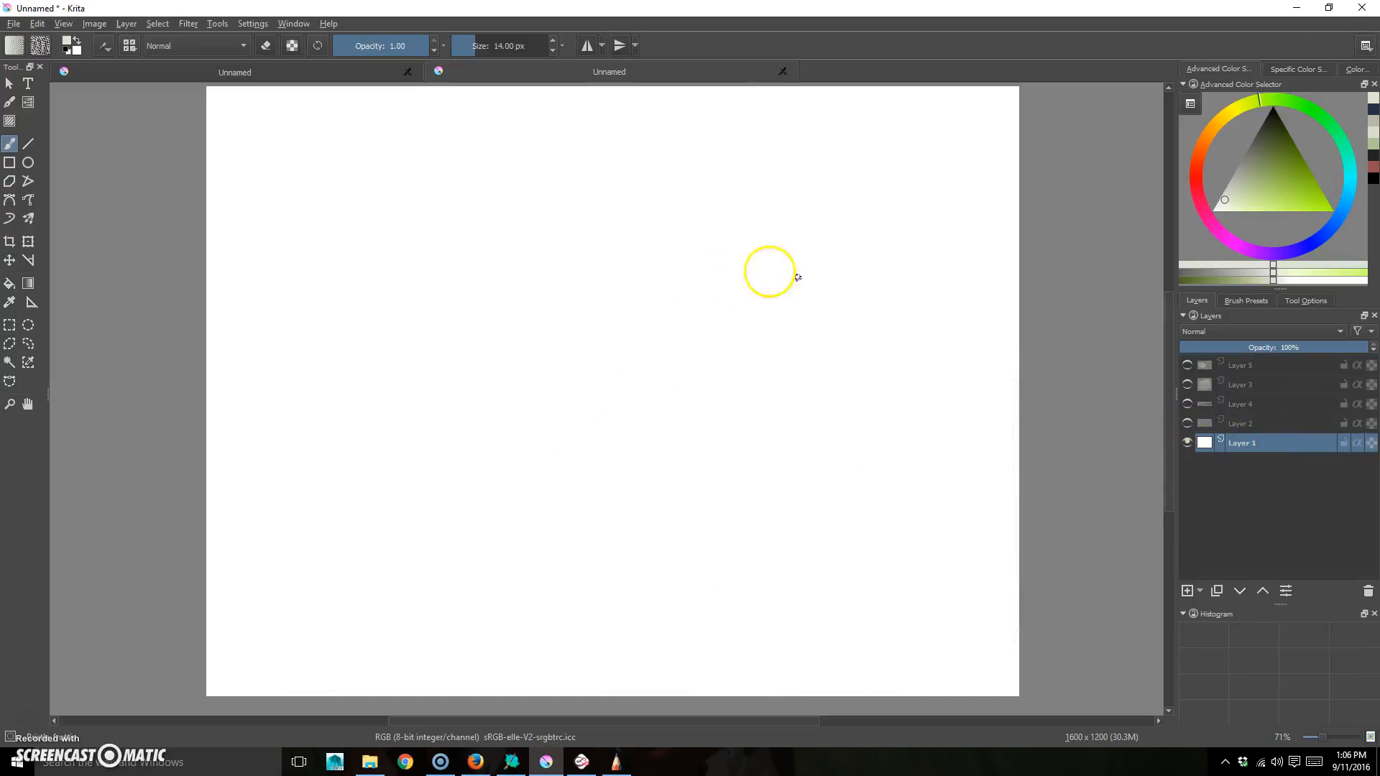
- Flood-fill background Layer 1 with light cyan and make all upper layers visible again
left_click(14, 288)
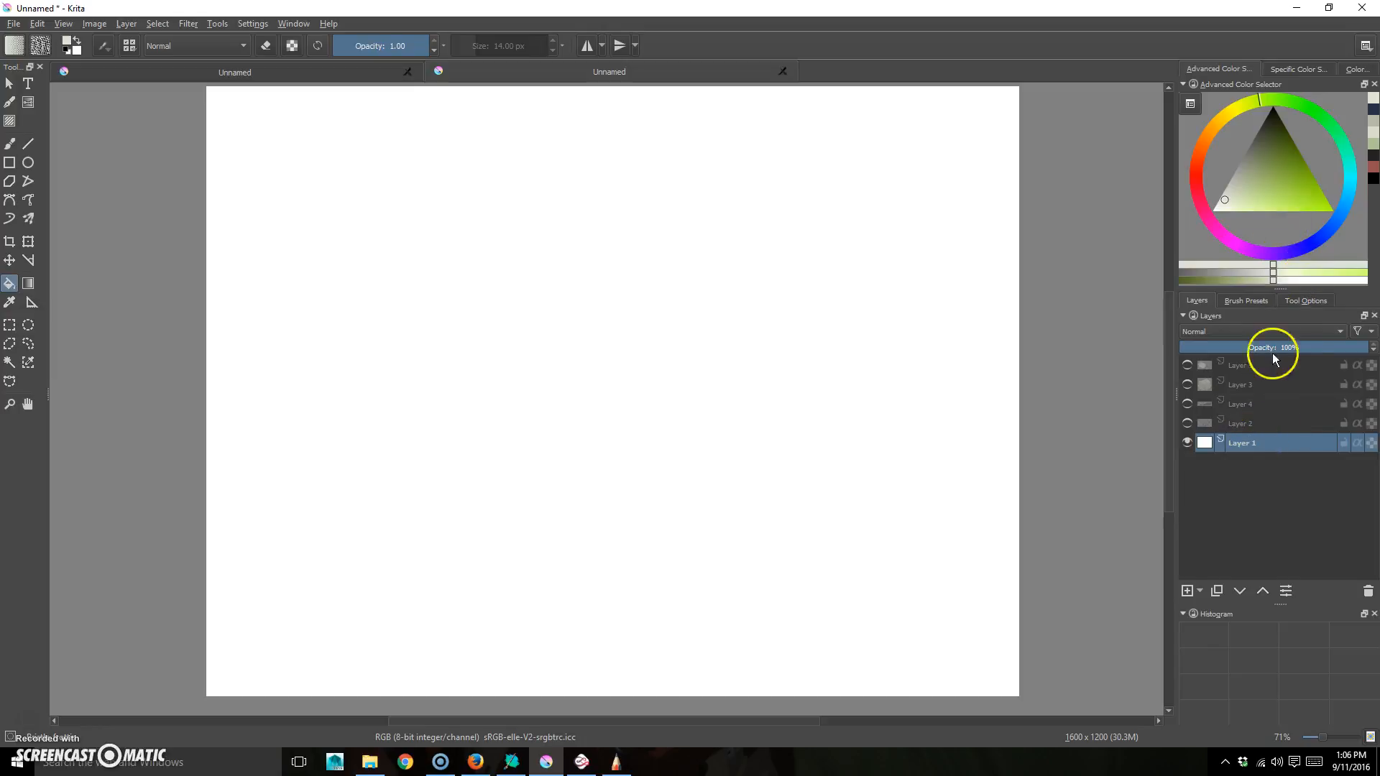
left_click(1348, 177)
mouse_move(1243, 185)
left_mouse_down()
mouse_move(1263, 185)
mouse_move(1247, 200)
left_mouse_up()
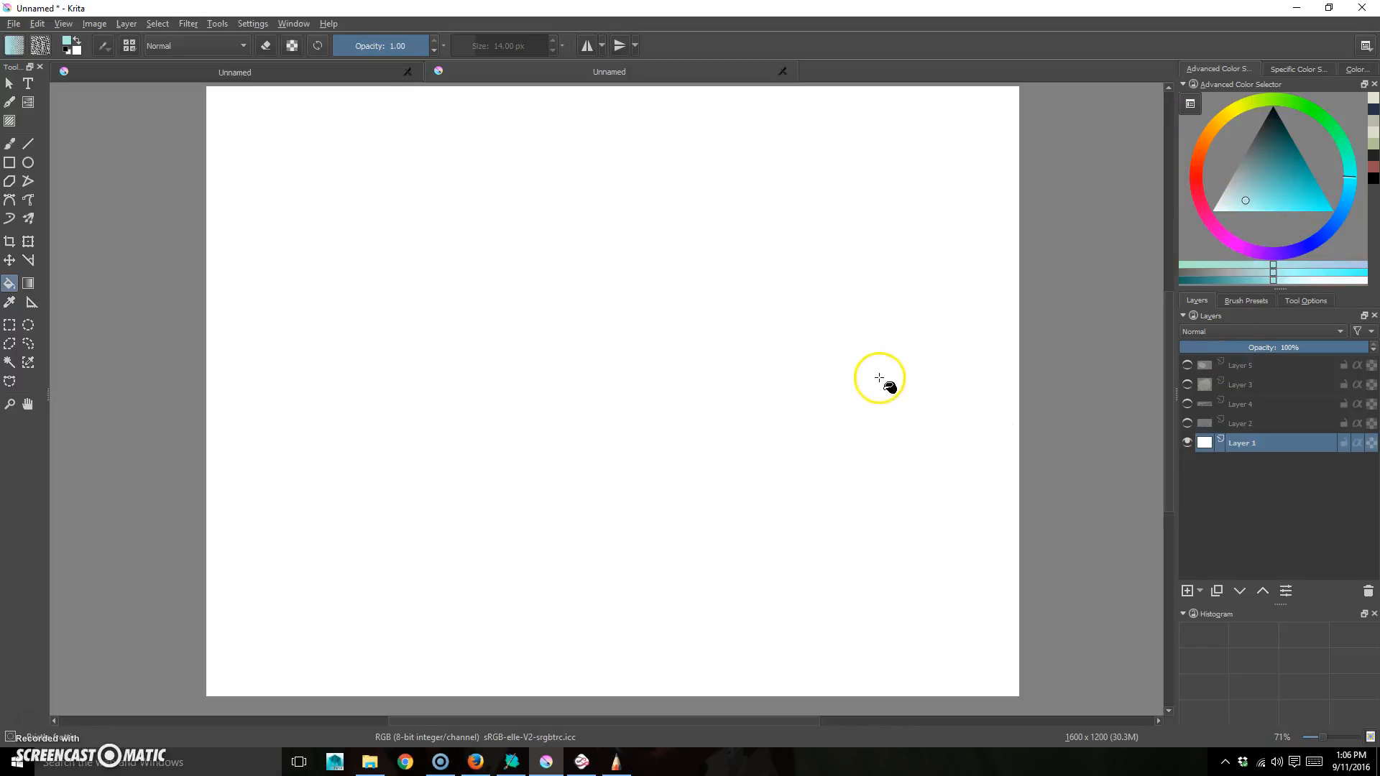
left_click(885, 483)
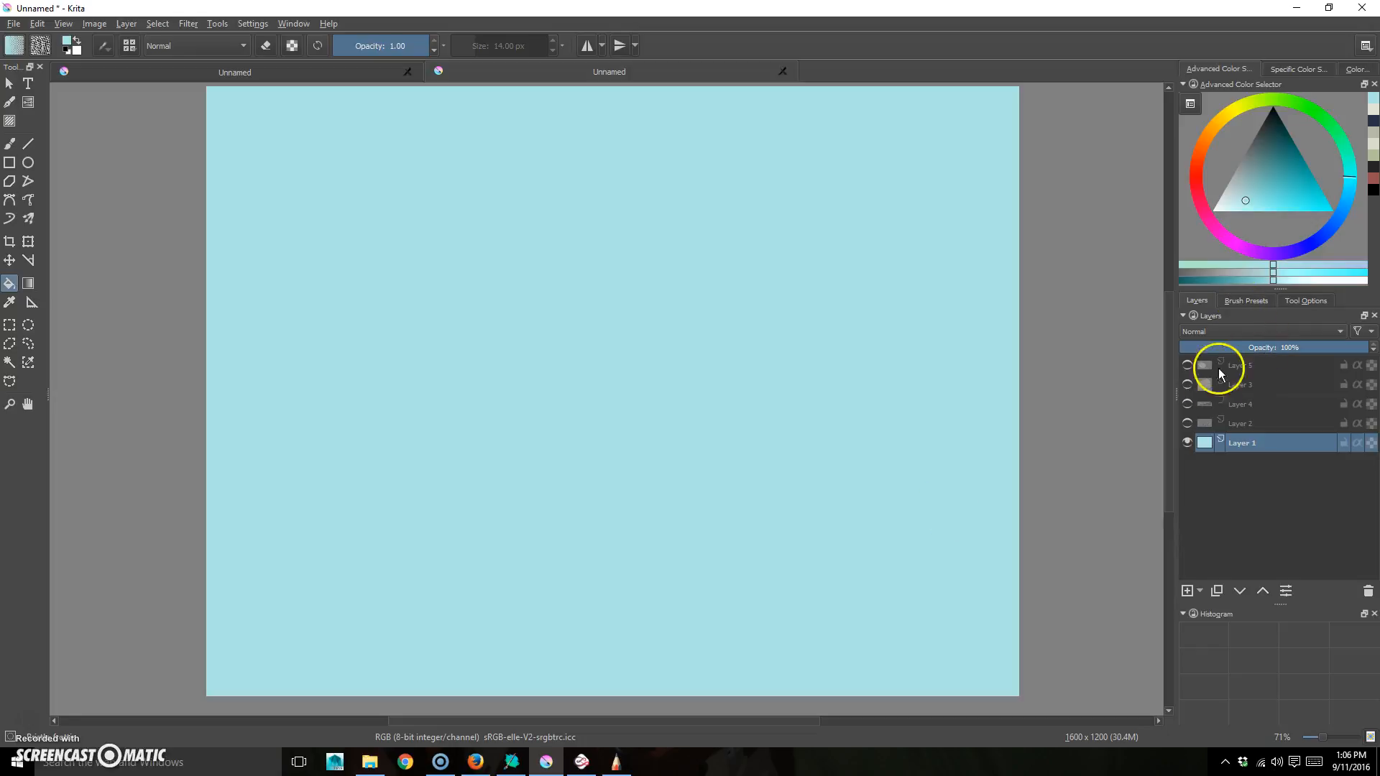
left_click_drag(1187, 424, 1188, 365)
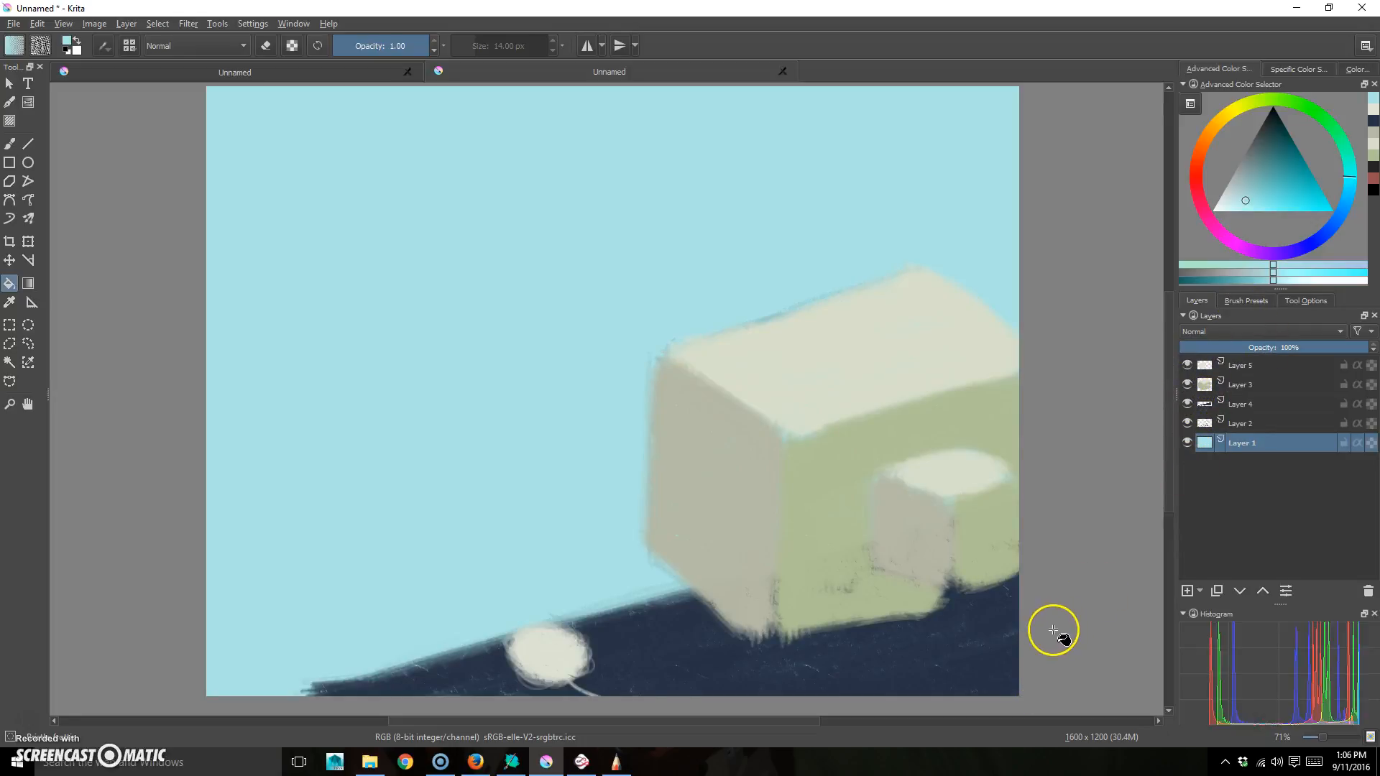
left_click(1236, 431)
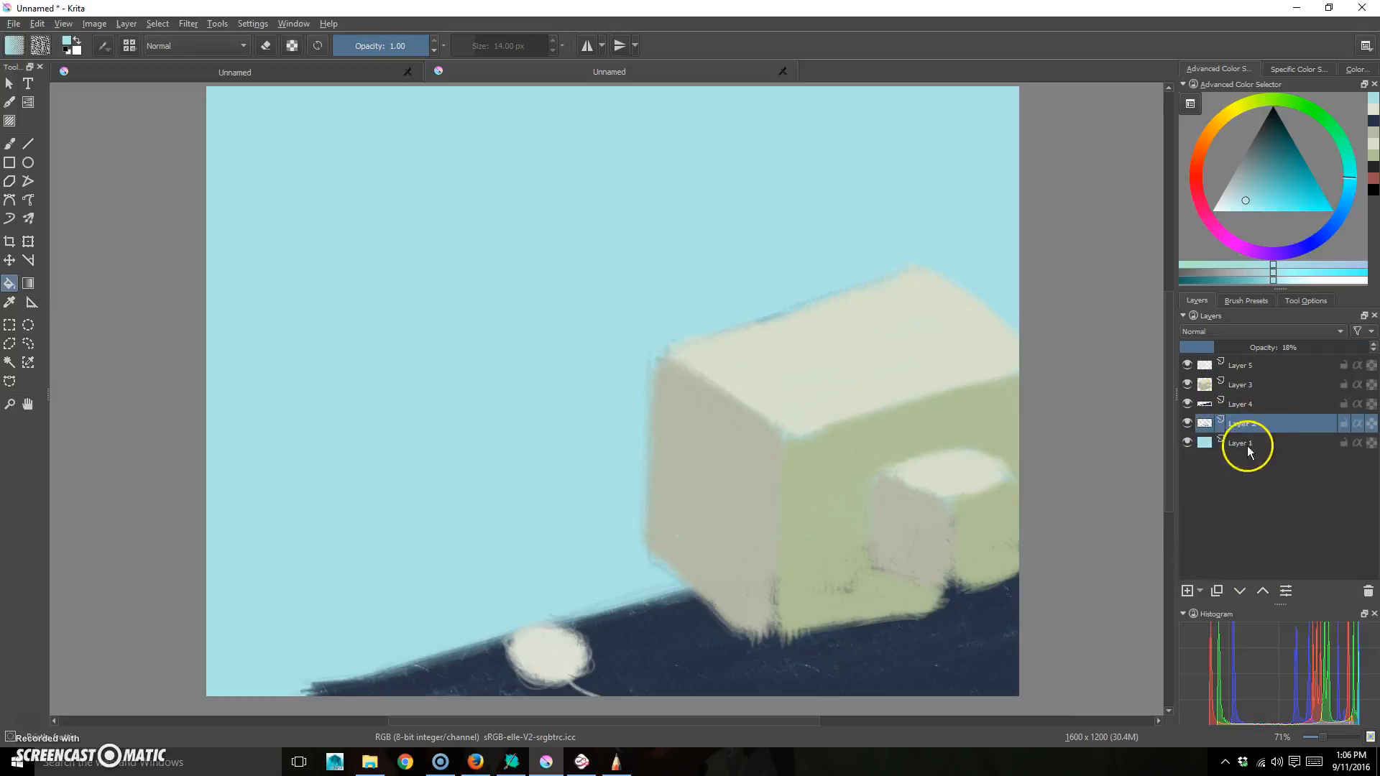
mouse_move(1187, 404)
left_mouse_down()
mouse_move(1187, 365)
mouse_move(1191, 419)
left_mouse_up()
left_click(1188, 405)
left_click(1189, 424)
left_click(1189, 424)
left_click(1189, 424)
left_click(1190, 424)
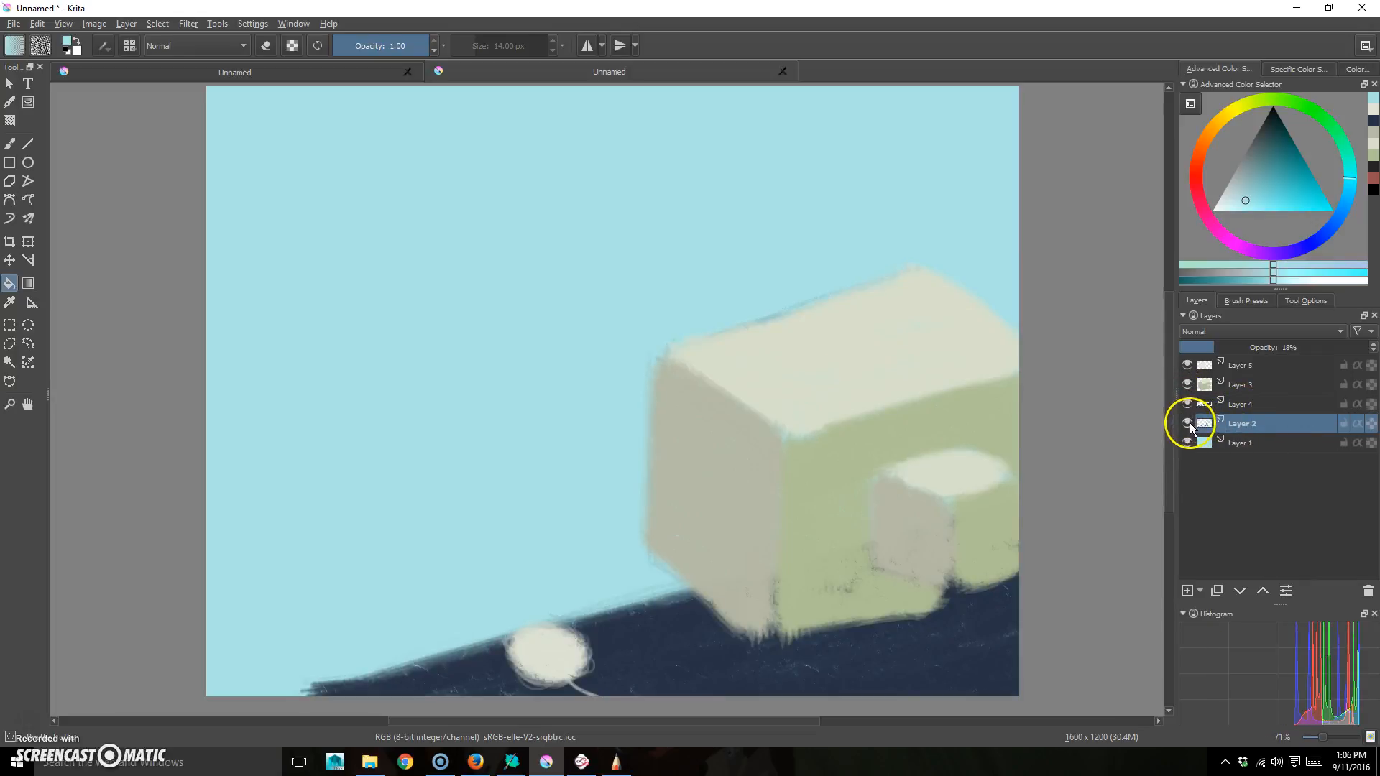
left_click(1251, 405)
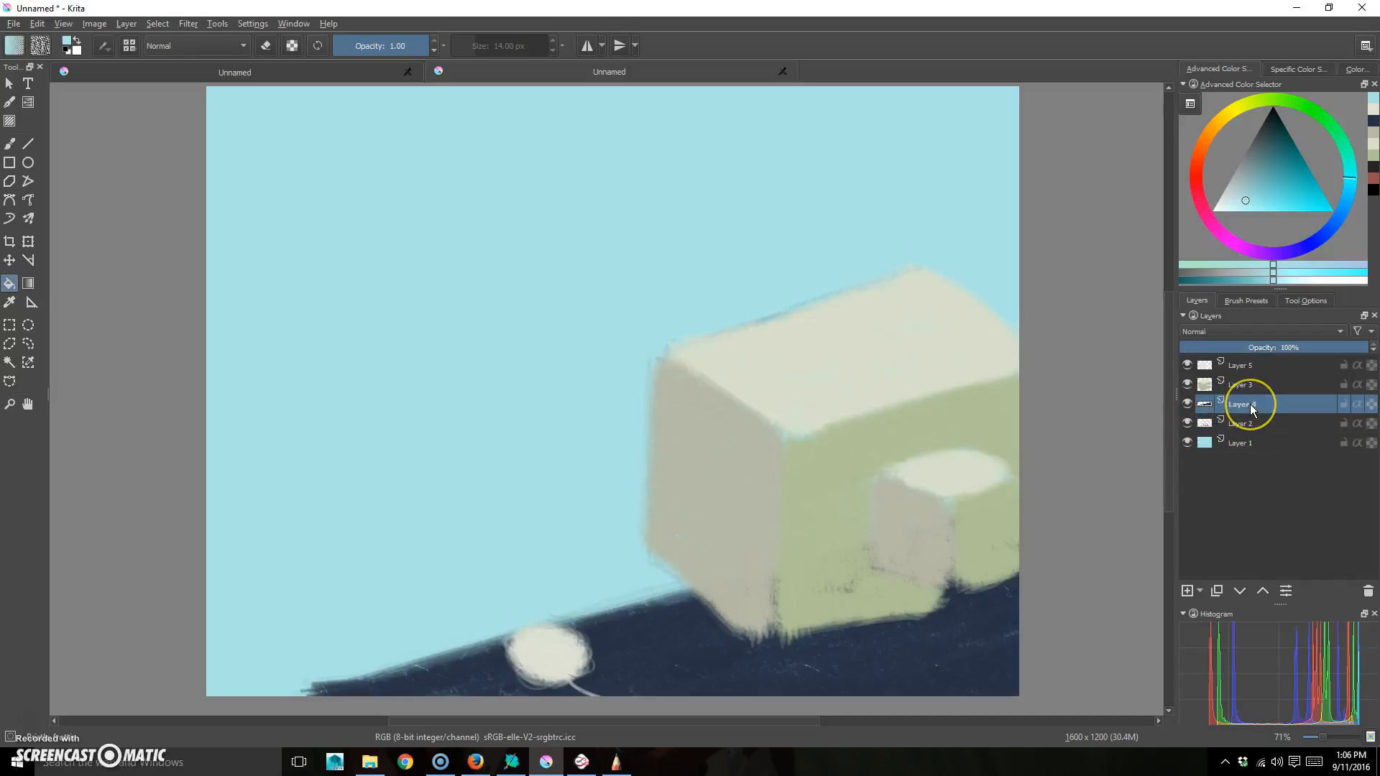
left_click(1188, 404)
left_click(1187, 406)
left_click(1249, 185)
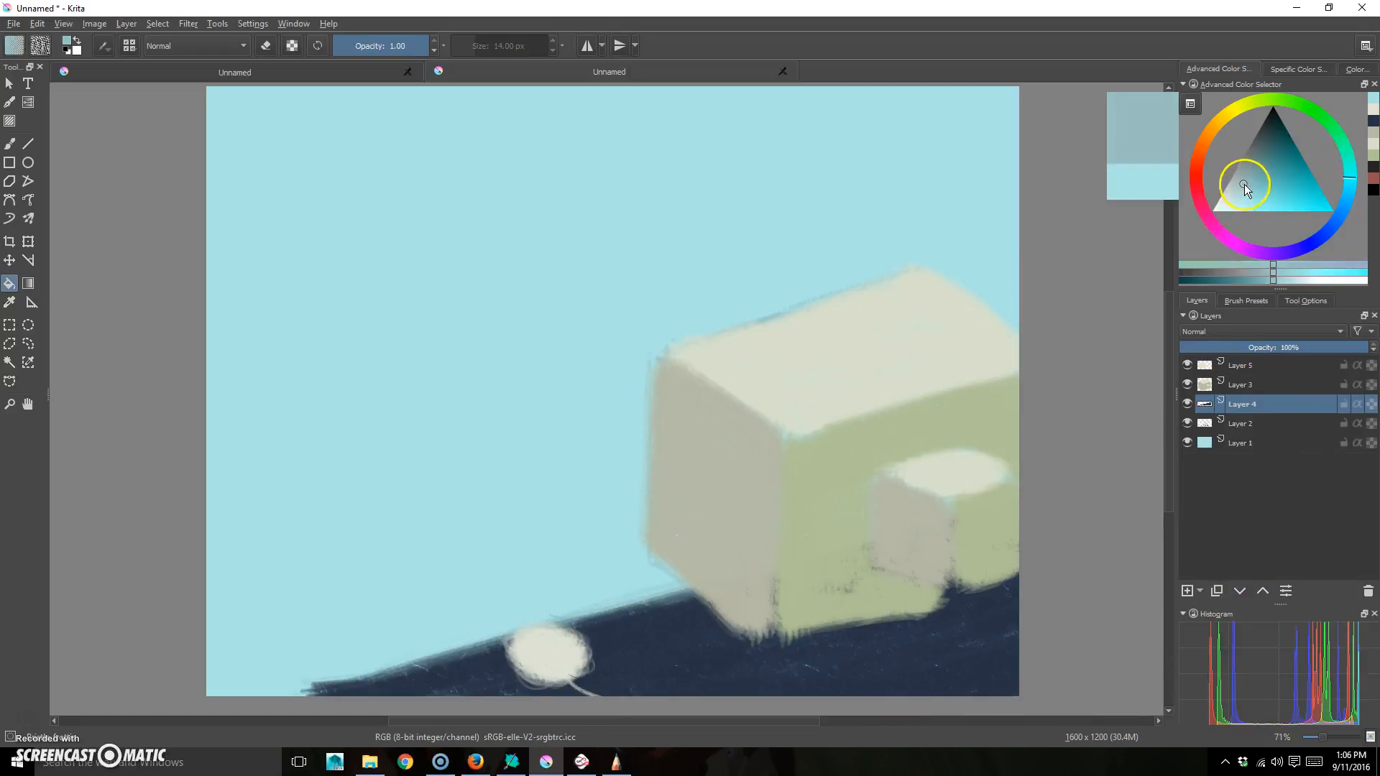
left_click(1246, 301)
- Choose the screentone brush and a greyish teal, testing a halftone stroke on the ground then undoing it
left_click_drag(1377, 424, 1379, 476)
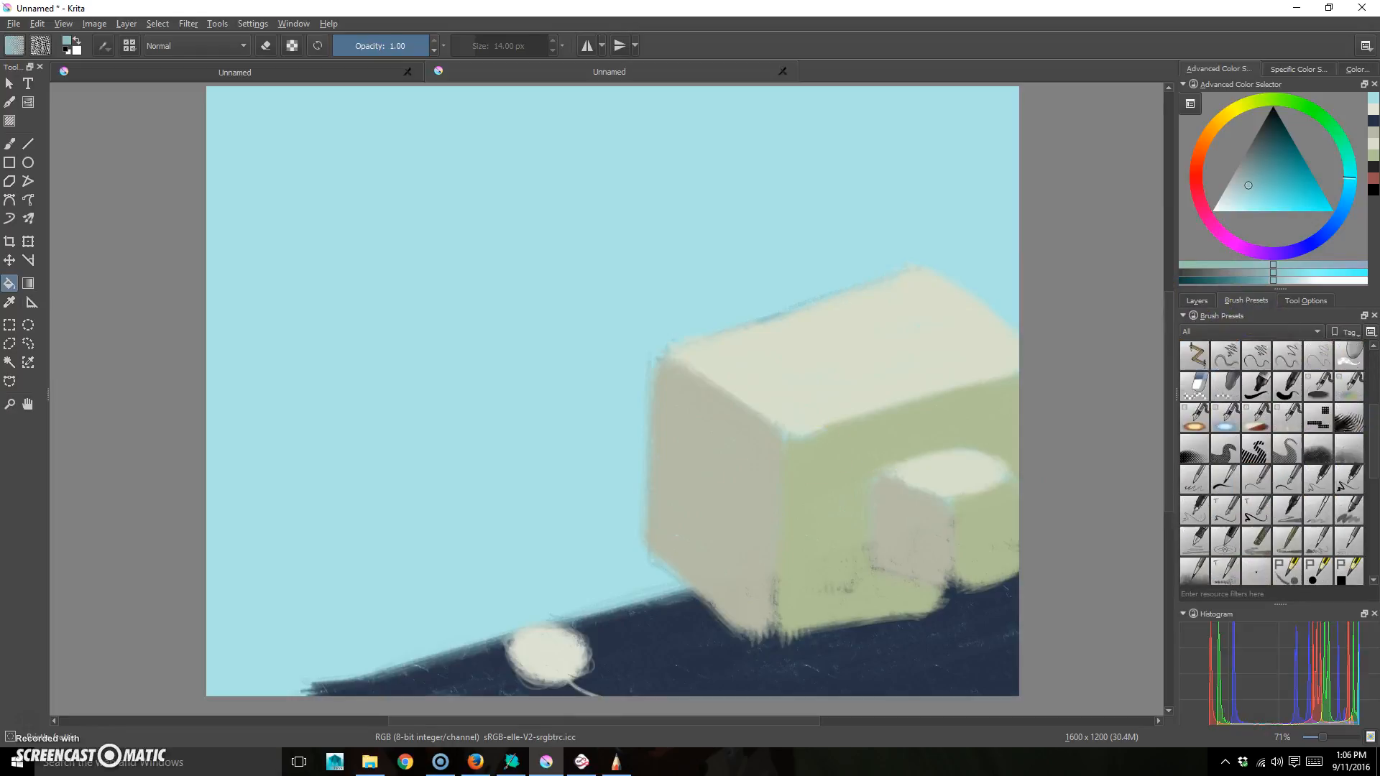
left_click(1361, 433)
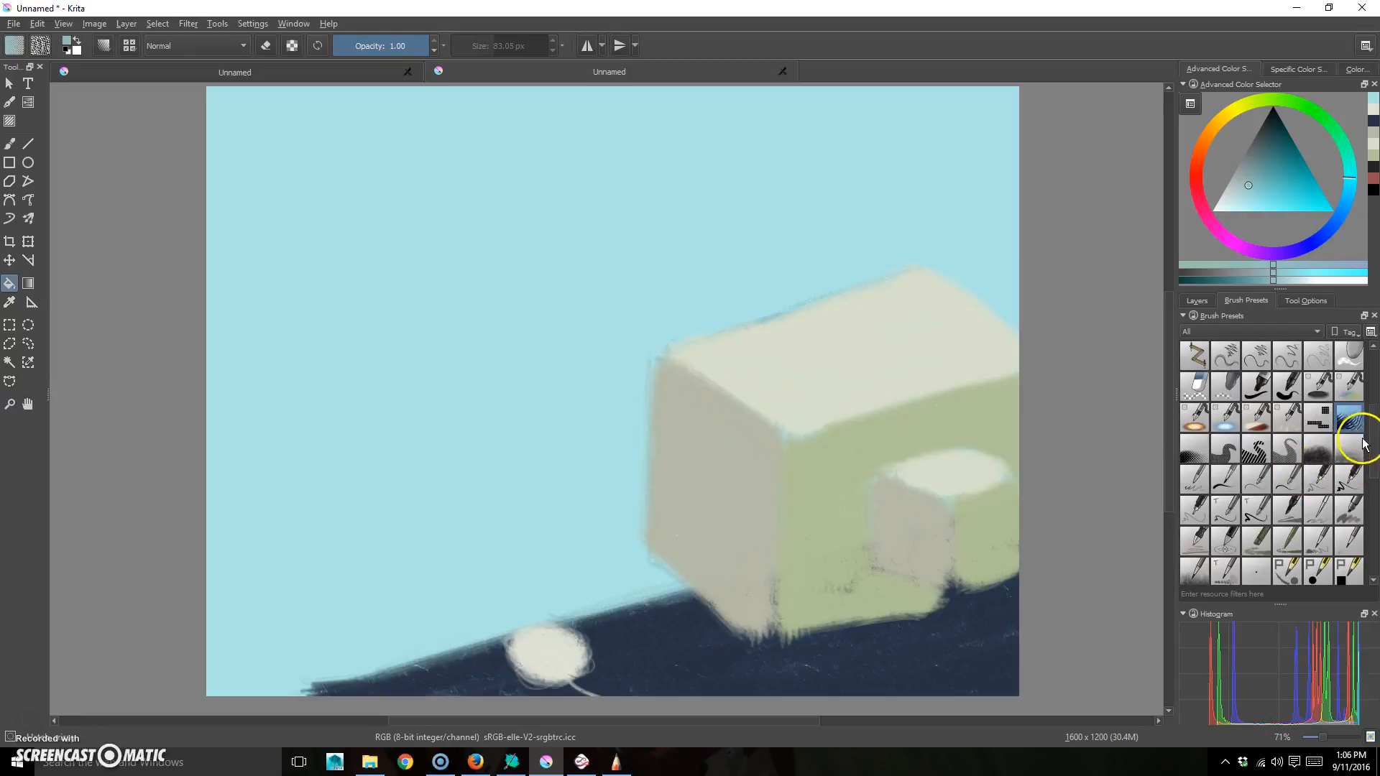
left_click(1195, 463)
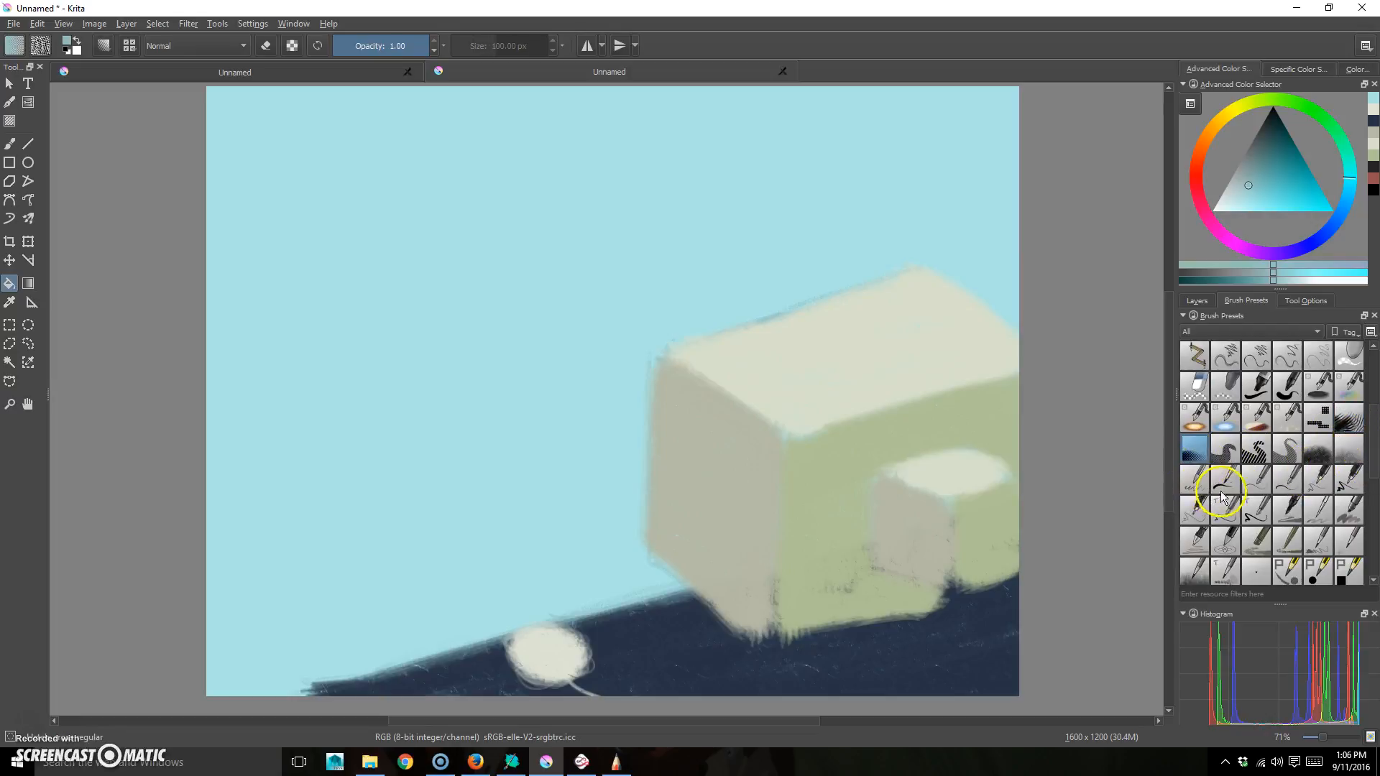
left_click(1277, 133)
left_click_drag(1277, 132, 1246, 179)
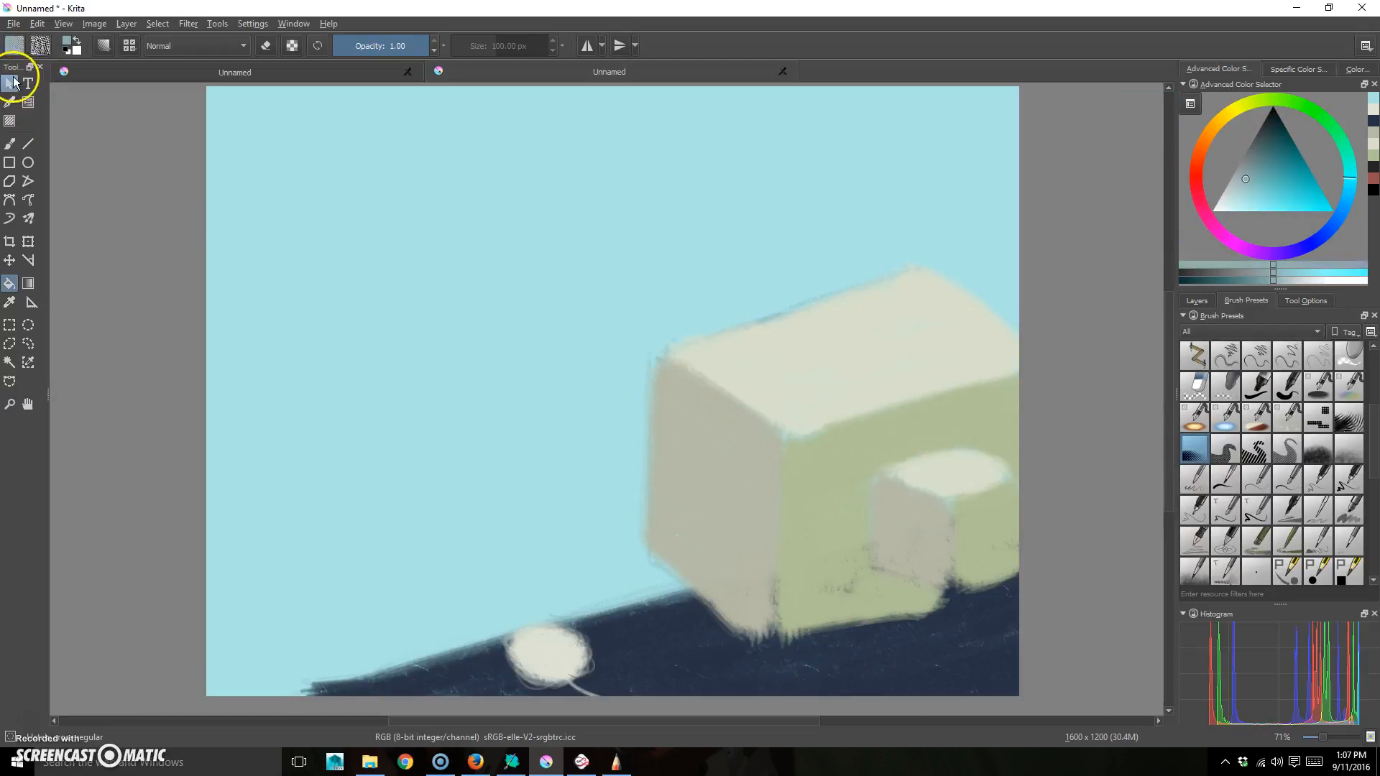
left_click(10, 143)
mouse_move(989, 650)
left_mouse_down()
mouse_move(878, 675)
mouse_move(958, 635)
mouse_move(881, 632)
mouse_move(756, 739)
left_mouse_up()
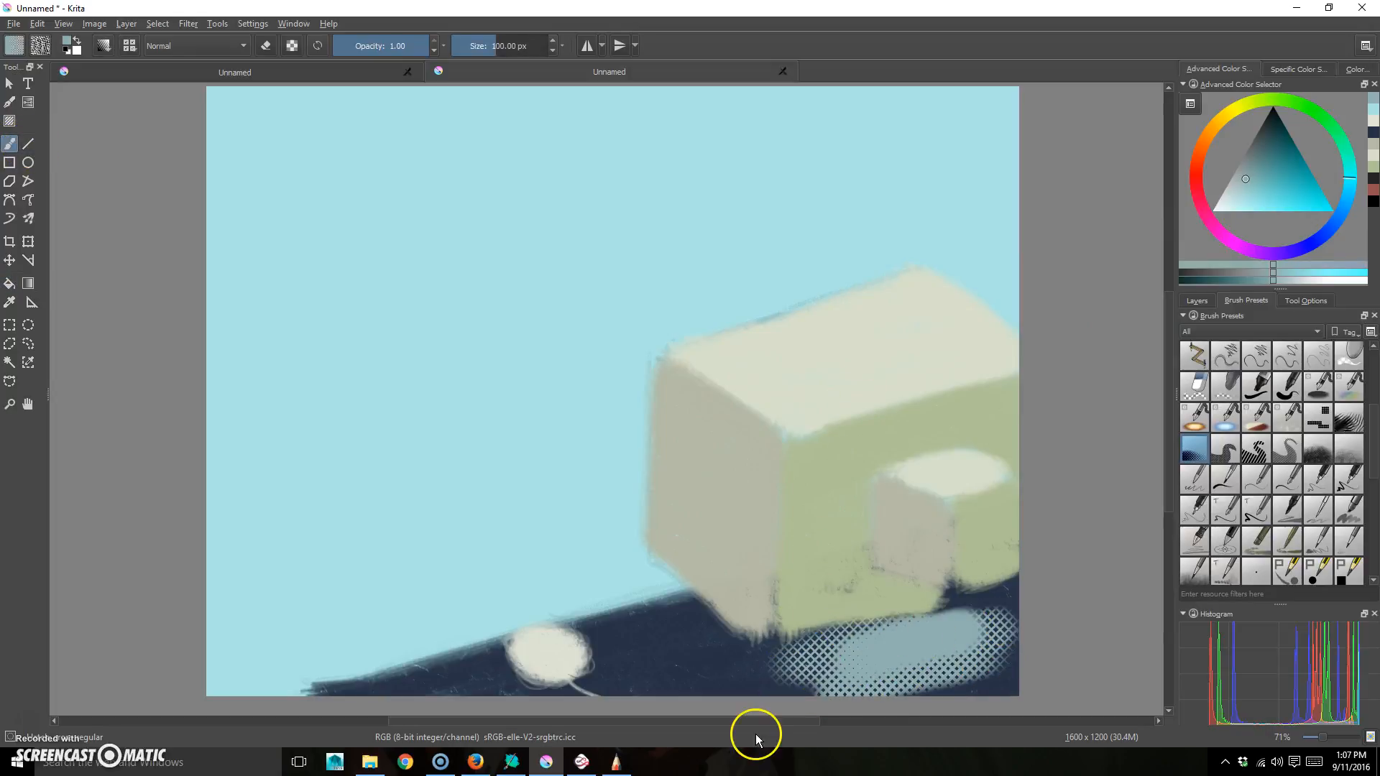
key("ctrl+z")
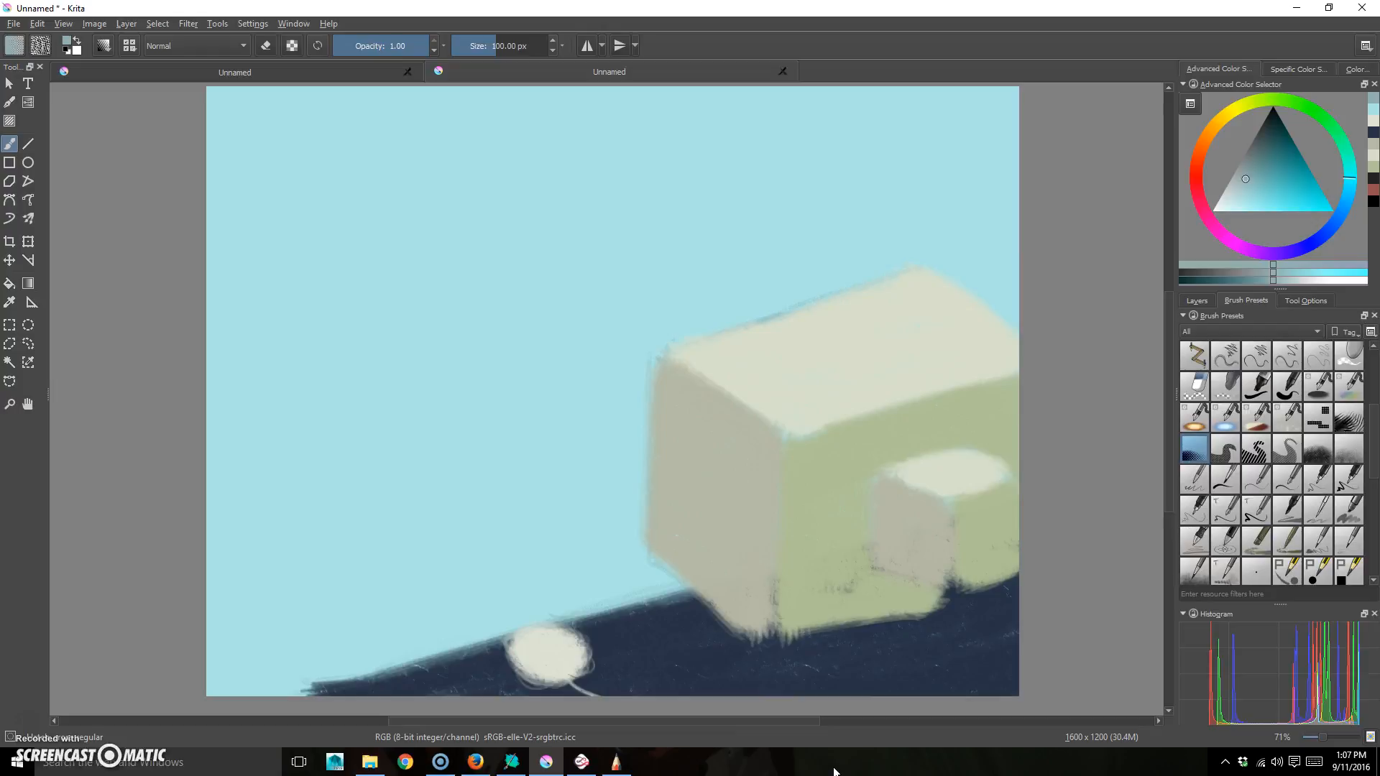
- Crosshatch the dark ground in a darker tone and paint a dark teal shadow under the monitor
left_click_drag(1274, 146, 1254, 148)
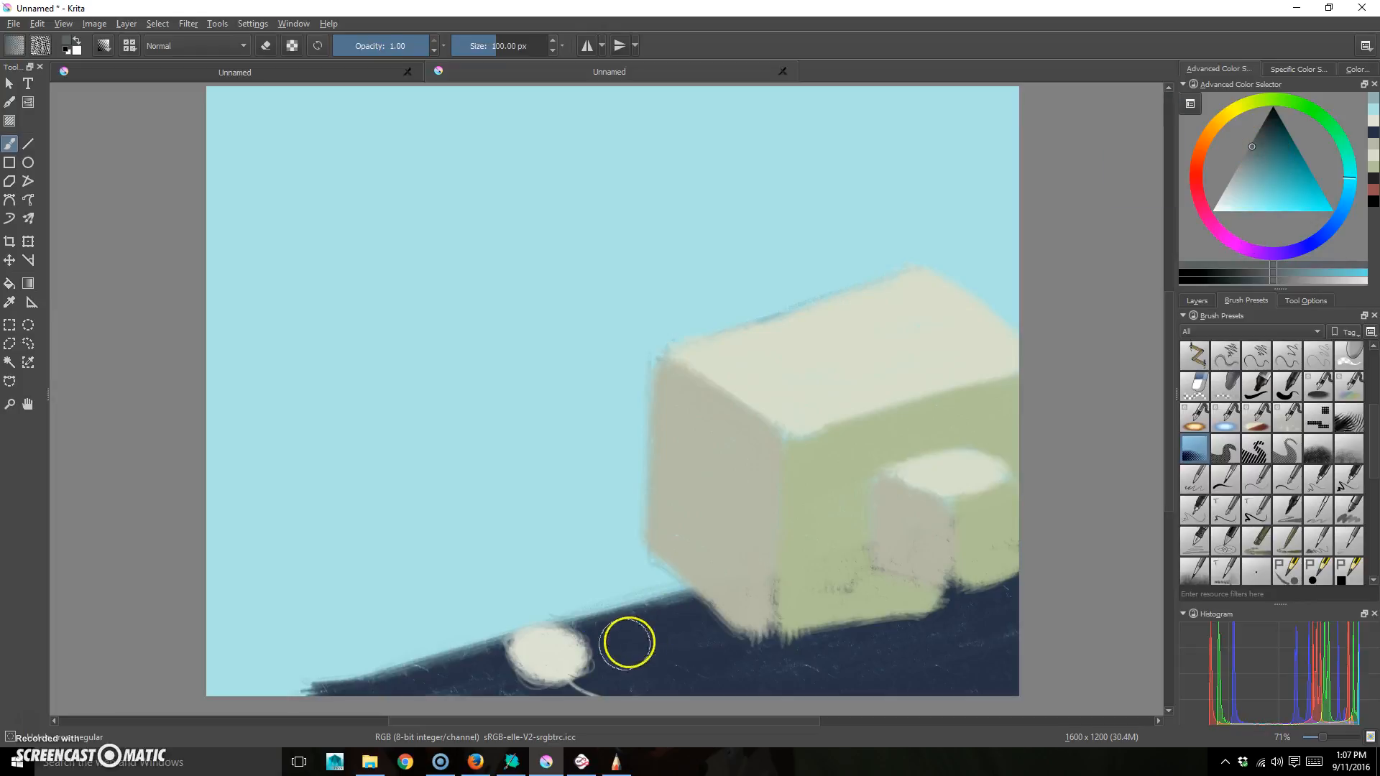
mouse_move(672, 648)
left_mouse_down()
mouse_move(647, 650)
mouse_move(687, 613)
mouse_move(424, 698)
left_mouse_up()
left_click_drag(531, 649, 348, 702)
mouse_move(484, 696)
left_mouse_down()
mouse_move(824, 681)
mouse_move(626, 677)
mouse_move(675, 657)
left_mouse_up()
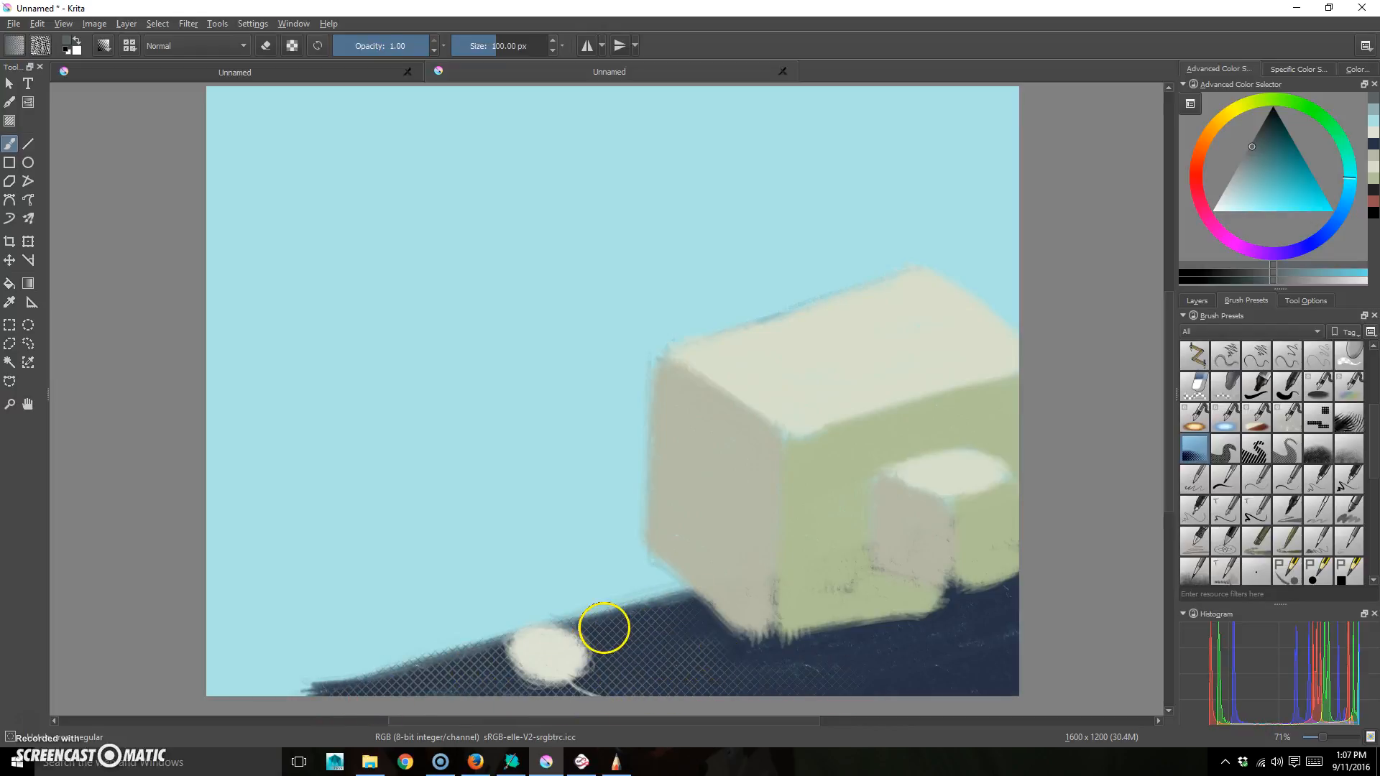
mouse_move(1220, 273)
left_mouse_down()
mouse_move(1201, 273)
mouse_move(1240, 284)
left_mouse_up()
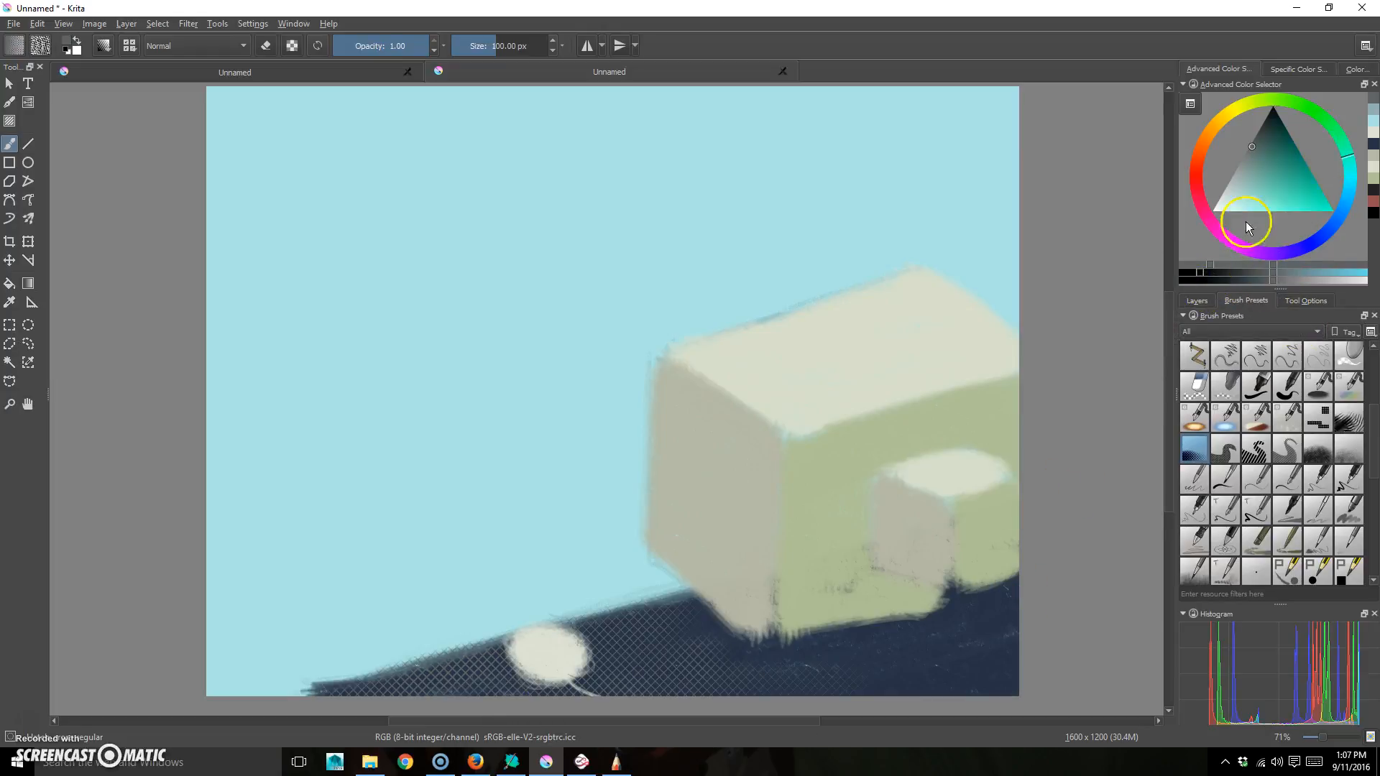
left_click(1274, 114)
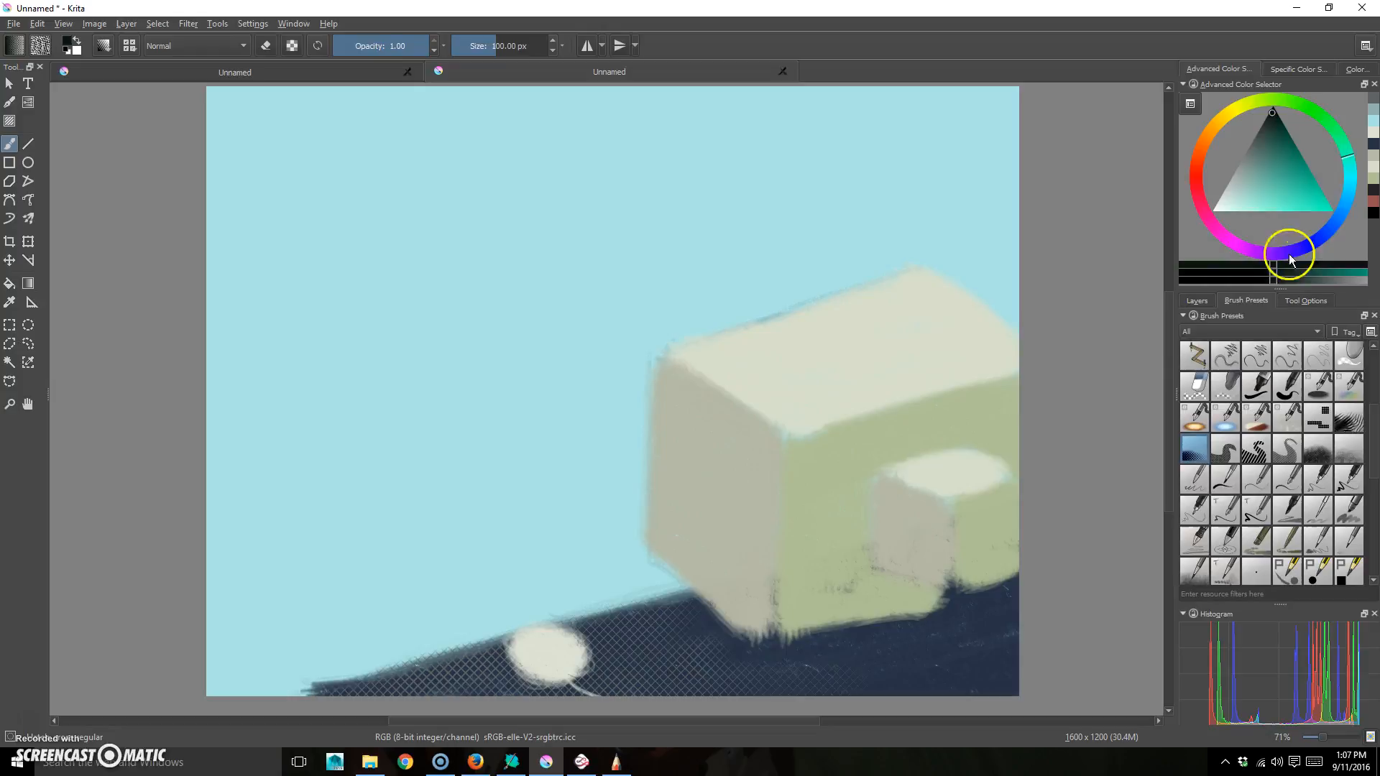
mouse_move(1003, 604)
left_mouse_down()
mouse_move(841, 638)
mouse_move(961, 607)
mouse_move(870, 622)
mouse_move(872, 638)
mouse_move(989, 635)
mouse_move(1006, 663)
mouse_move(1060, 647)
mouse_move(930, 623)
mouse_move(955, 601)
left_mouse_up()
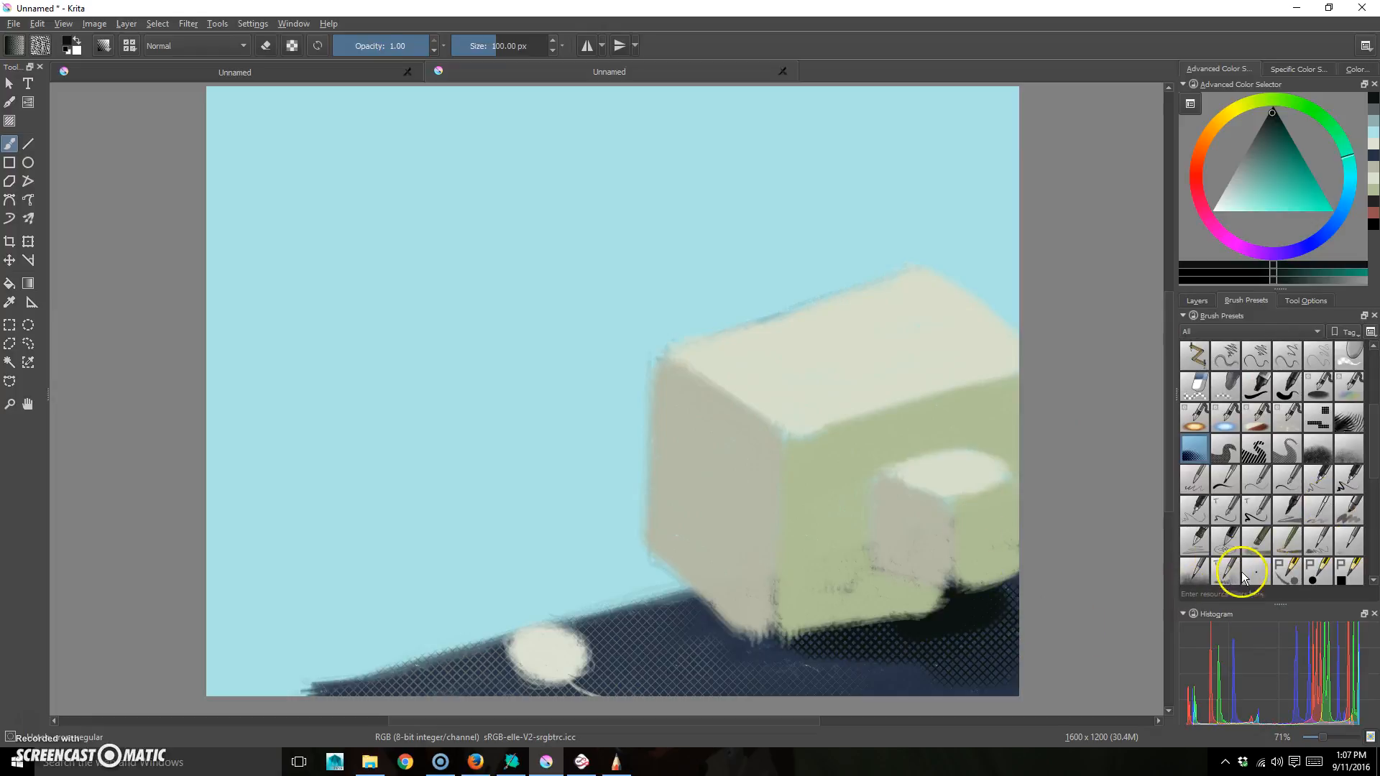
- On Layer 3, crosshatch the monitor's lower front, left face and opening with a smaller brush
left_click(1199, 301)
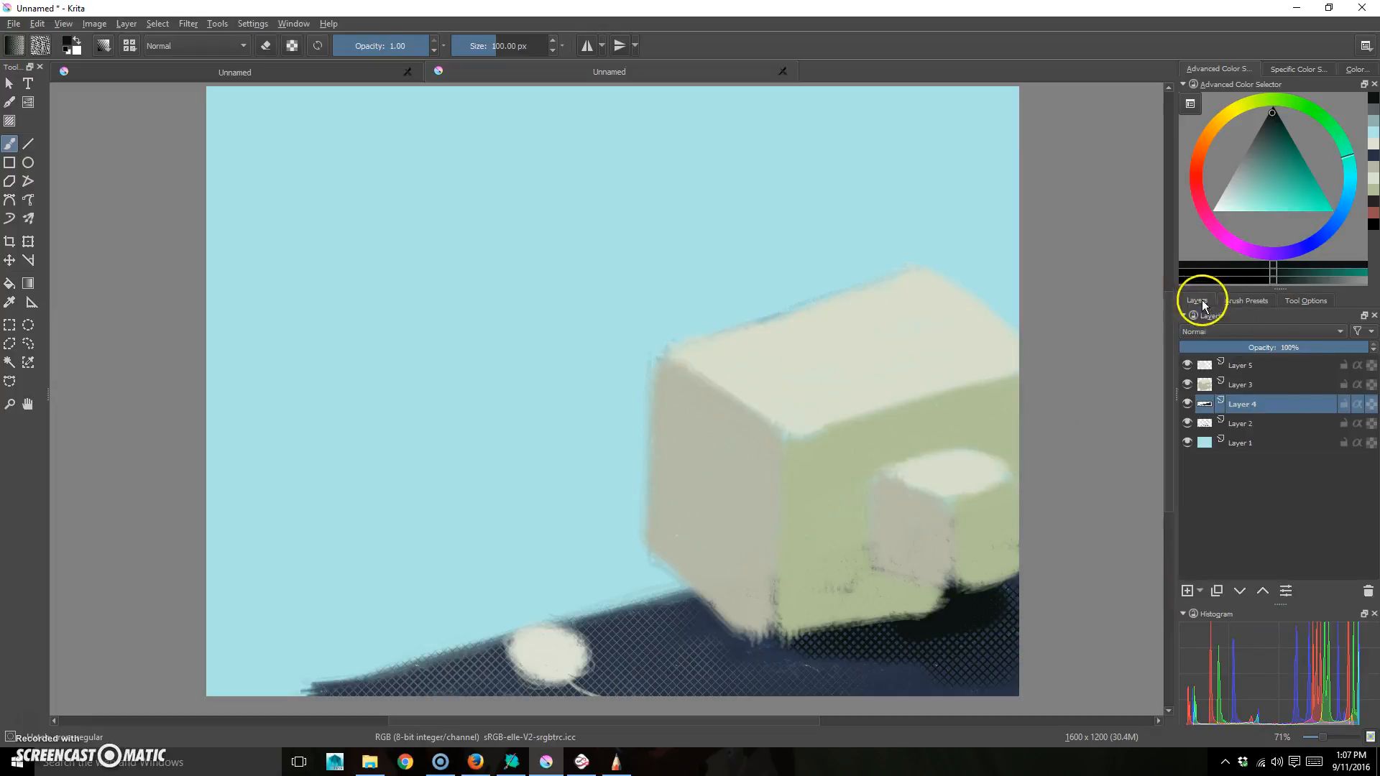
left_click(1257, 378)
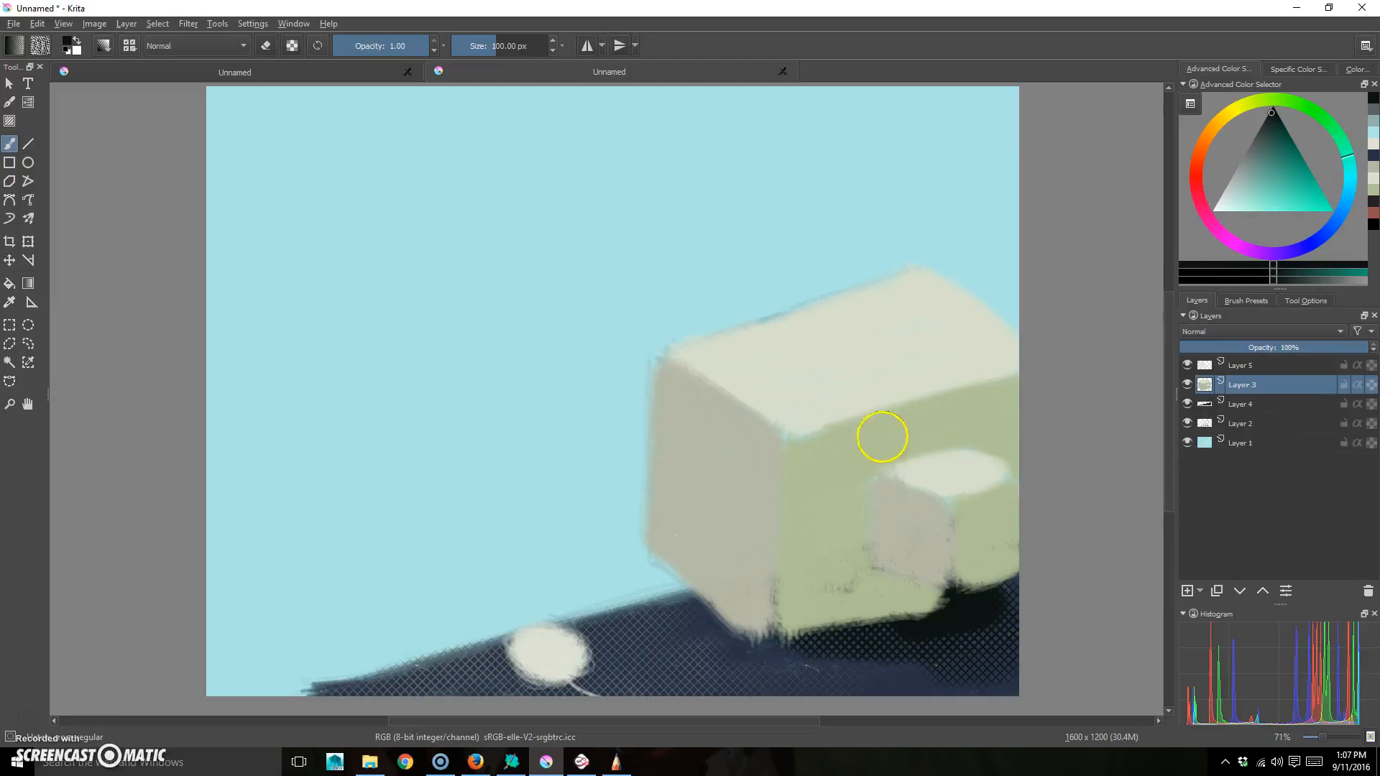
key("bracketright")
key("bracketleft")
key("bracketleft")
key("bracketleft")
key("bracketleft")
mouse_move(906, 544)
left_mouse_down()
mouse_move(928, 497)
mouse_move(890, 484)
mouse_move(875, 530)
mouse_move(934, 533)
mouse_move(881, 557)
mouse_move(964, 576)
mouse_move(942, 527)
mouse_move(911, 529)
mouse_move(893, 511)
mouse_move(939, 514)
mouse_move(967, 477)
mouse_move(1002, 493)
mouse_move(985, 509)
mouse_move(1004, 524)
mouse_move(1008, 563)
mouse_move(1004, 530)
mouse_move(980, 503)
mouse_move(1061, 481)
left_mouse_up()
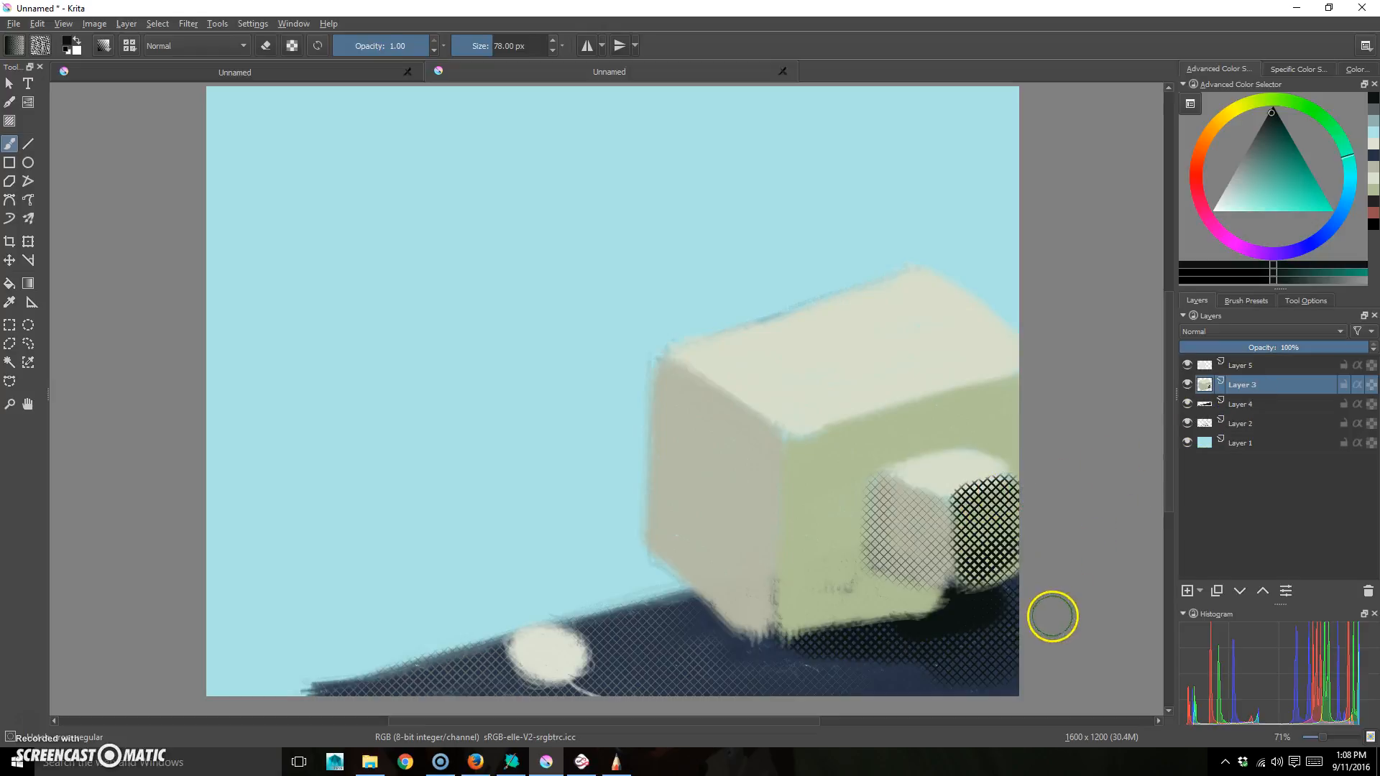
mouse_move(853, 560)
left_mouse_down()
mouse_move(855, 489)
mouse_move(852, 581)
mouse_move(851, 470)
mouse_move(837, 608)
mouse_move(829, 468)
mouse_move(814, 588)
mouse_move(816, 457)
mouse_move(795, 619)
mouse_move(799, 467)
mouse_move(796, 629)
mouse_move(908, 613)
mouse_move(830, 608)
mouse_move(954, 598)
mouse_move(848, 602)
mouse_move(925, 593)
mouse_move(876, 588)
mouse_move(944, 610)
mouse_move(818, 599)
mouse_move(863, 453)
mouse_move(988, 428)
mouse_move(843, 462)
mouse_move(962, 430)
mouse_move(835, 446)
mouse_move(960, 404)
mouse_move(819, 436)
mouse_move(1004, 385)
mouse_move(1005, 443)
mouse_move(1025, 460)
mouse_move(997, 427)
mouse_move(1051, 439)
left_mouse_up()
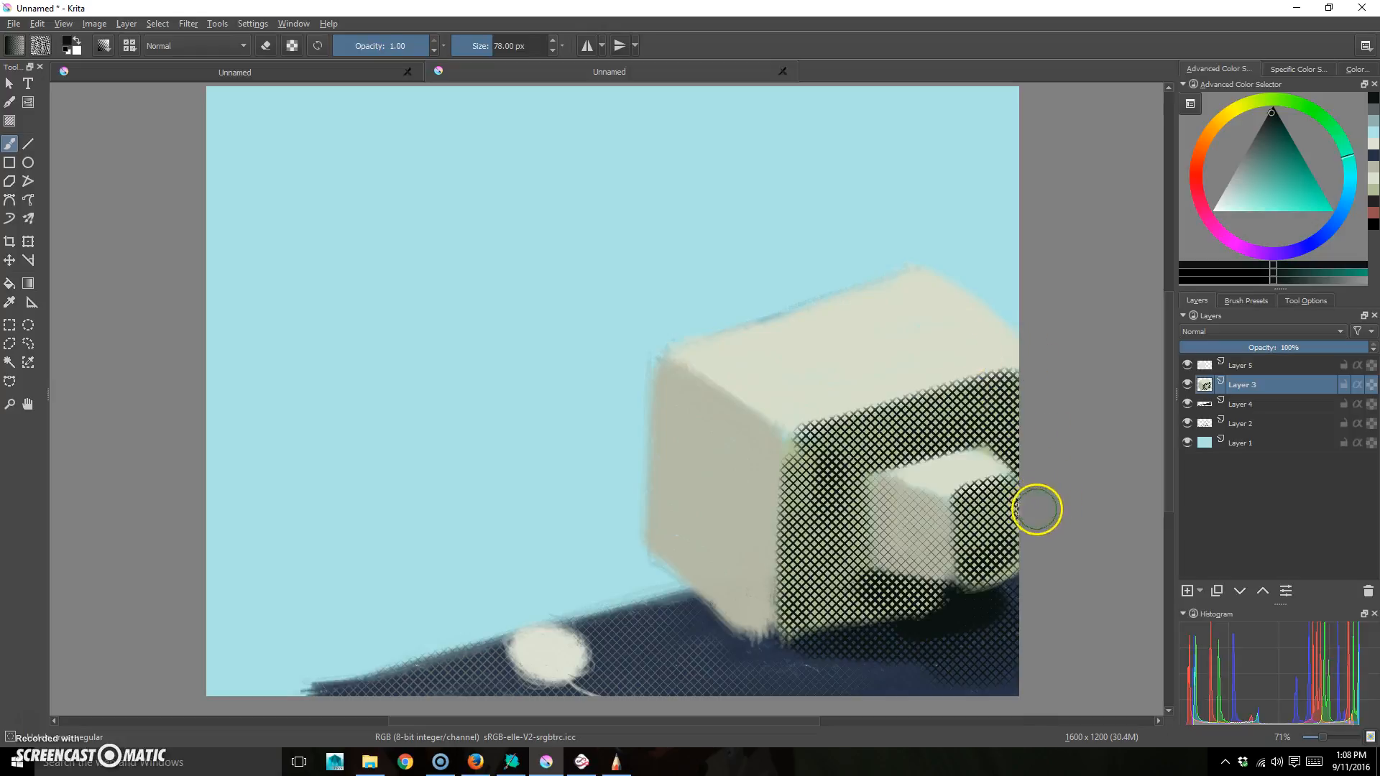
mouse_move(770, 411)
left_mouse_down()
mouse_move(757, 610)
mouse_move(752, 447)
mouse_move(732, 603)
mouse_move(732, 411)
mouse_move(710, 549)
mouse_move(696, 413)
mouse_move(678, 546)
mouse_move(673, 374)
mouse_move(684, 570)
left_mouse_up()
mouse_move(929, 575)
left_mouse_down()
mouse_move(878, 517)
mouse_move(935, 550)
left_mouse_up()
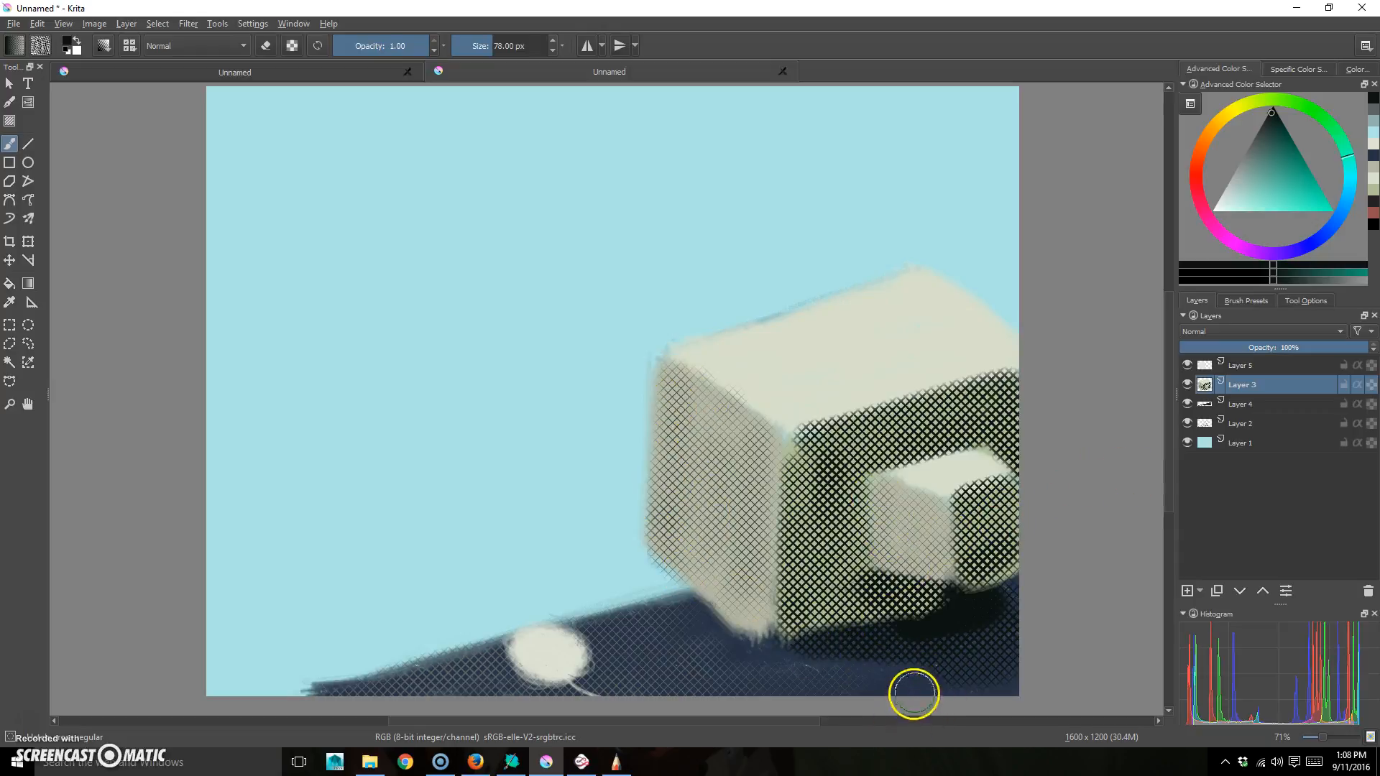
- On Layer 5, crosshatch the ball's lower-left and add a dark shadow below the monitor
left_click(1251, 366)
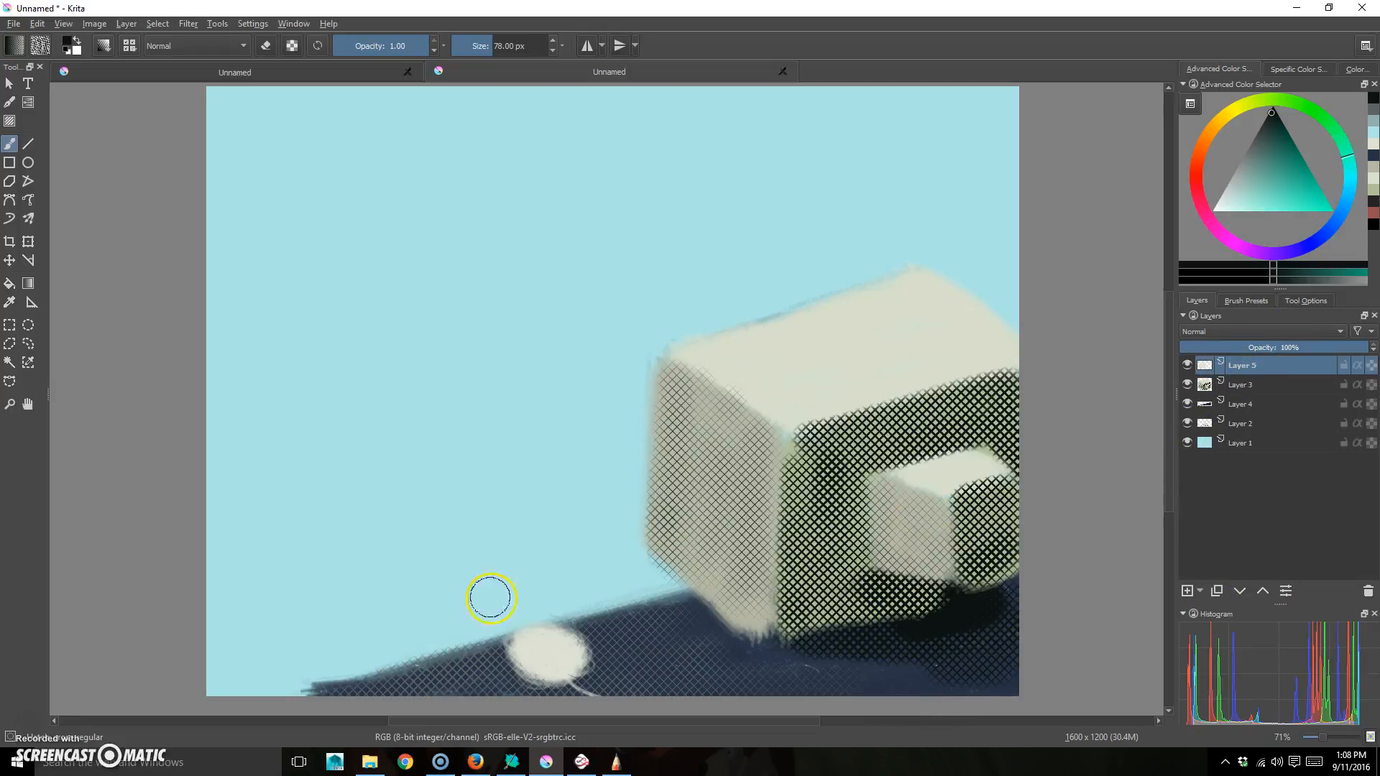
mouse_move(514, 651)
left_mouse_down()
mouse_move(563, 675)
mouse_move(530, 671)
mouse_move(541, 681)
left_mouse_up()
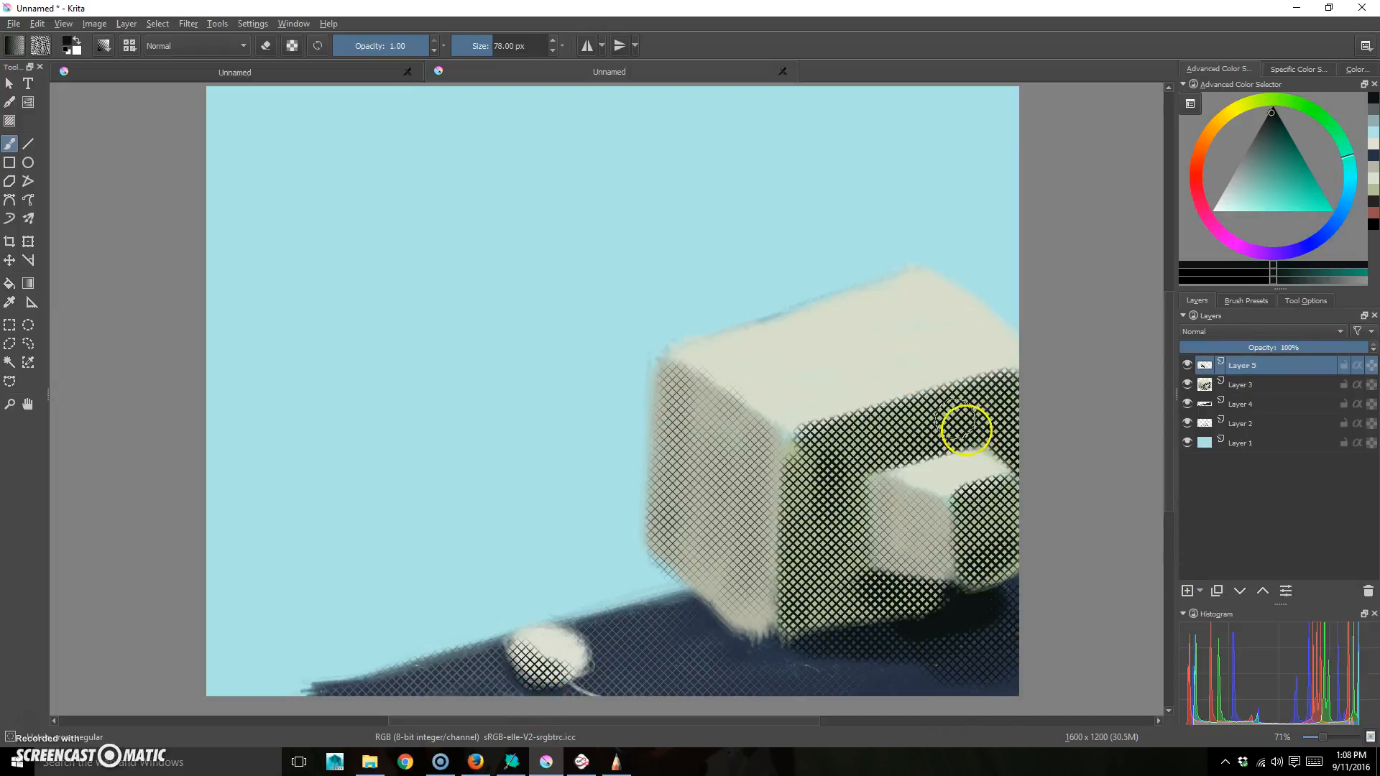
left_click_drag(937, 648, 952, 632)
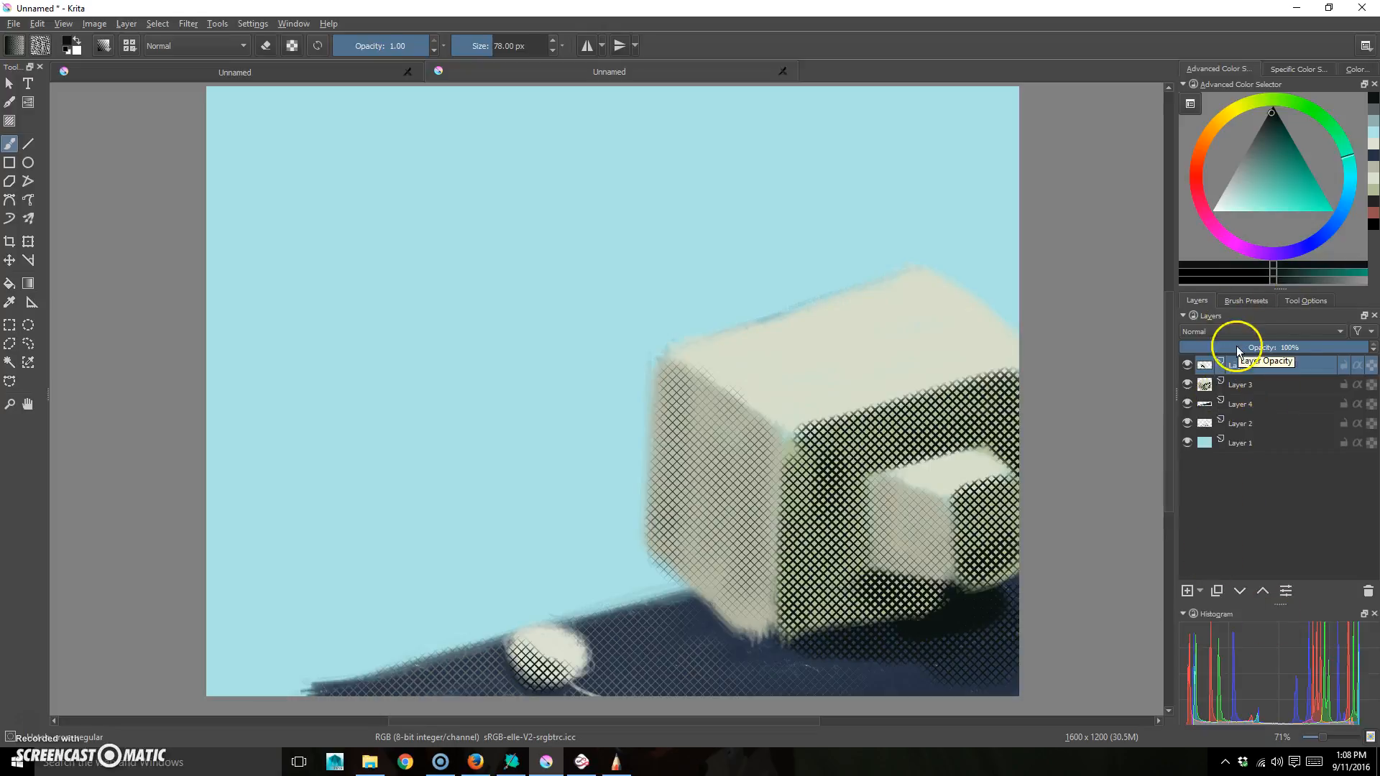
left_click(1251, 300)
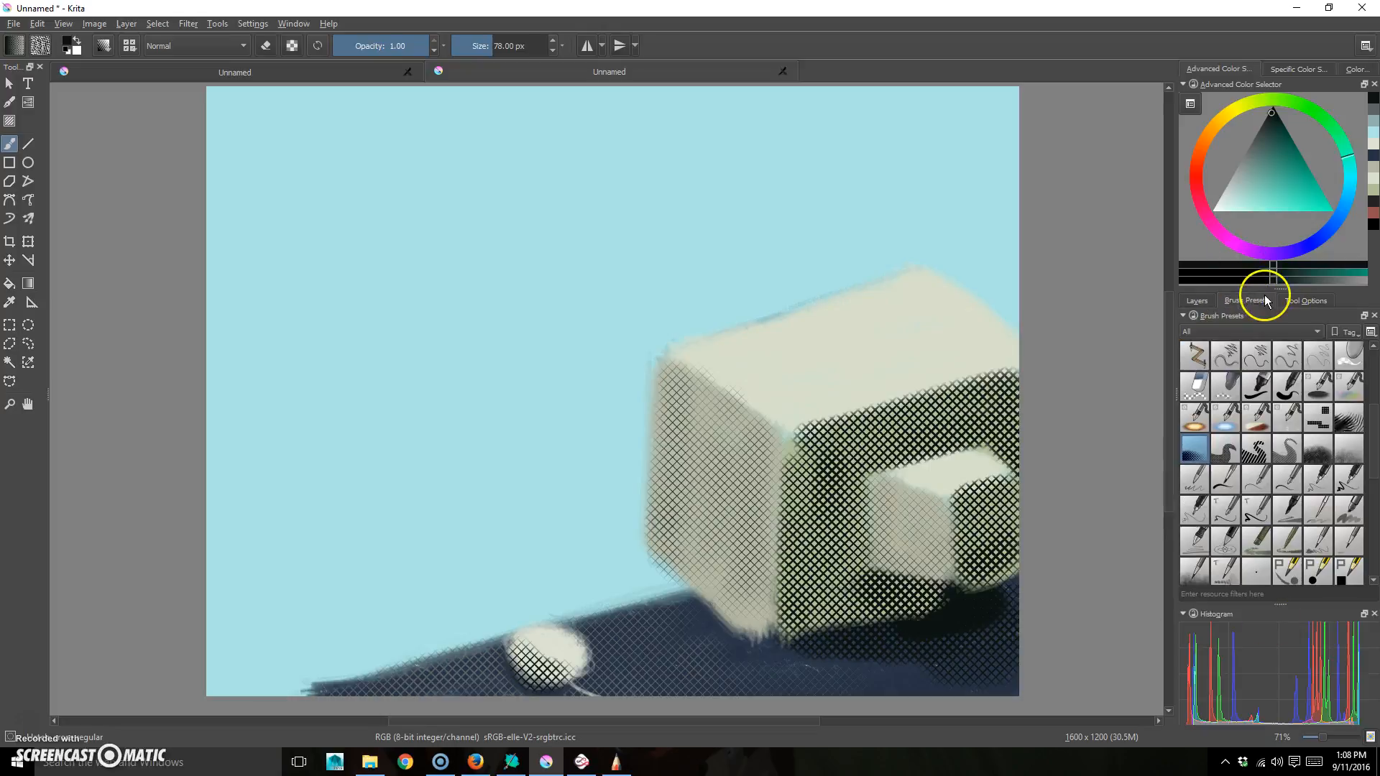
left_click(1225, 478)
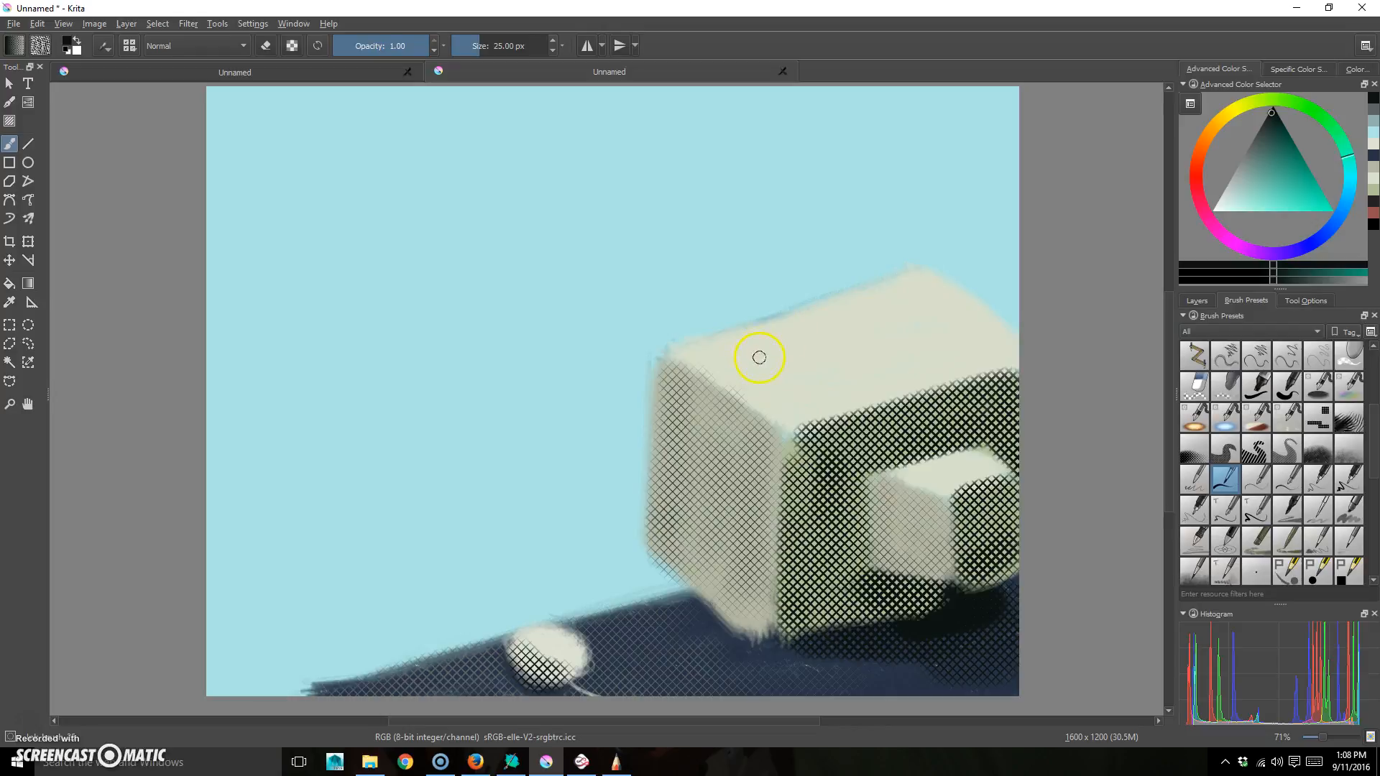
left_click_drag(759, 357, 933, 349)
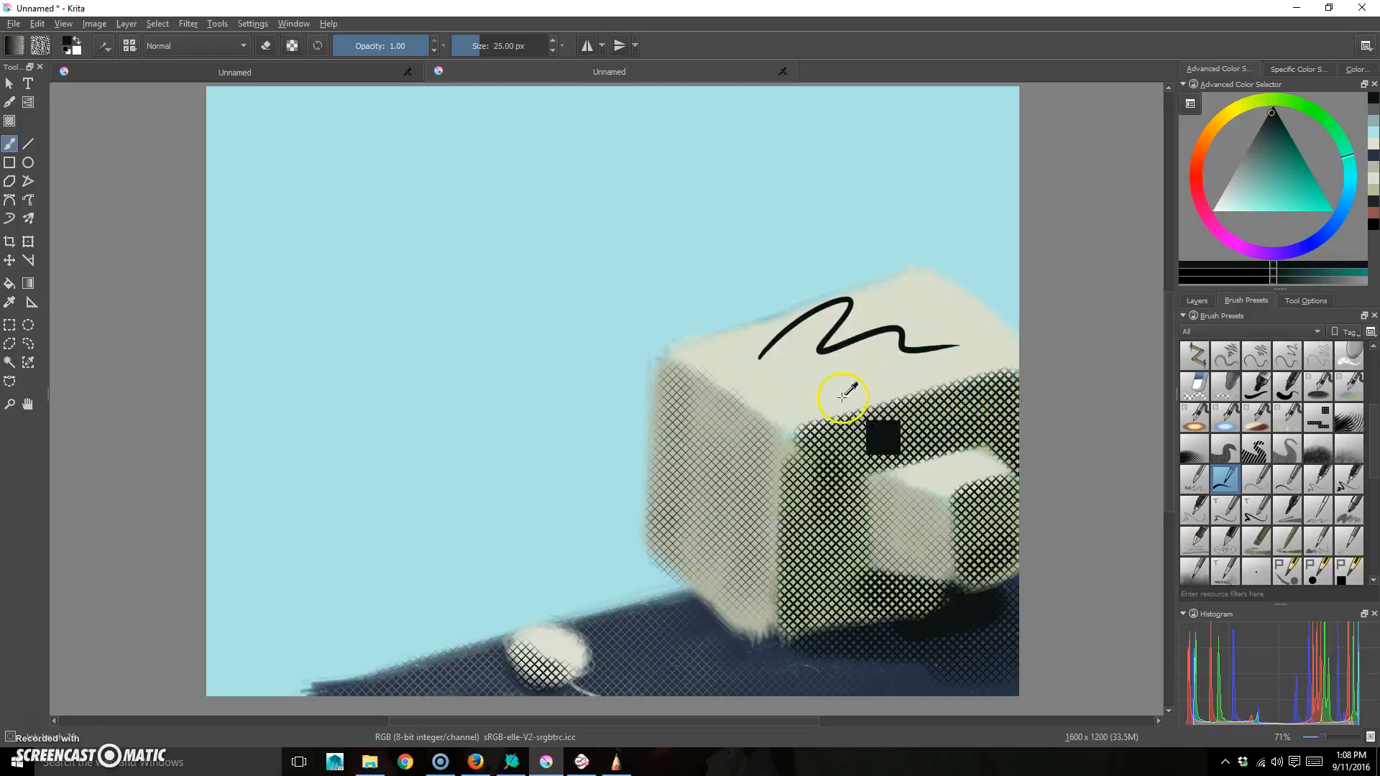
key("ctrl+z")
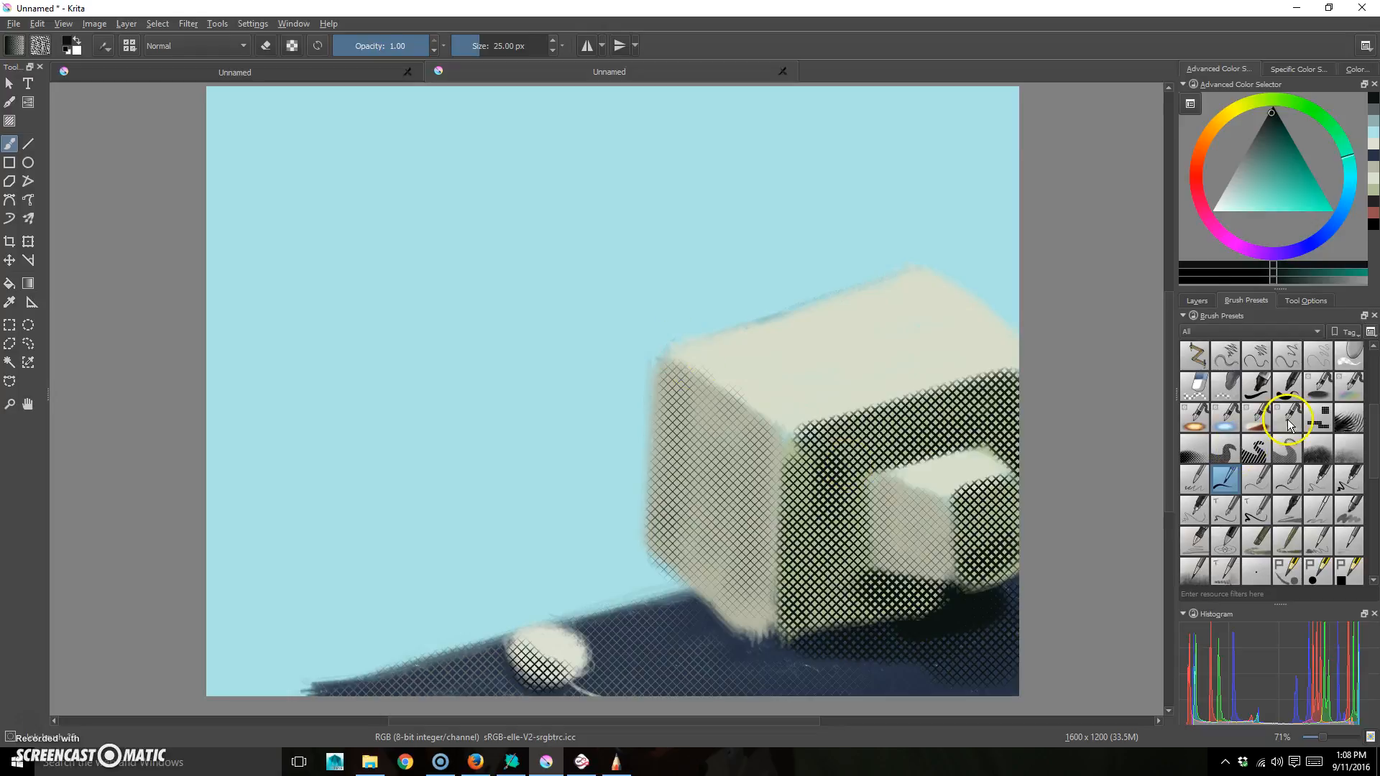
left_click(1197, 300)
left_click(1242, 423)
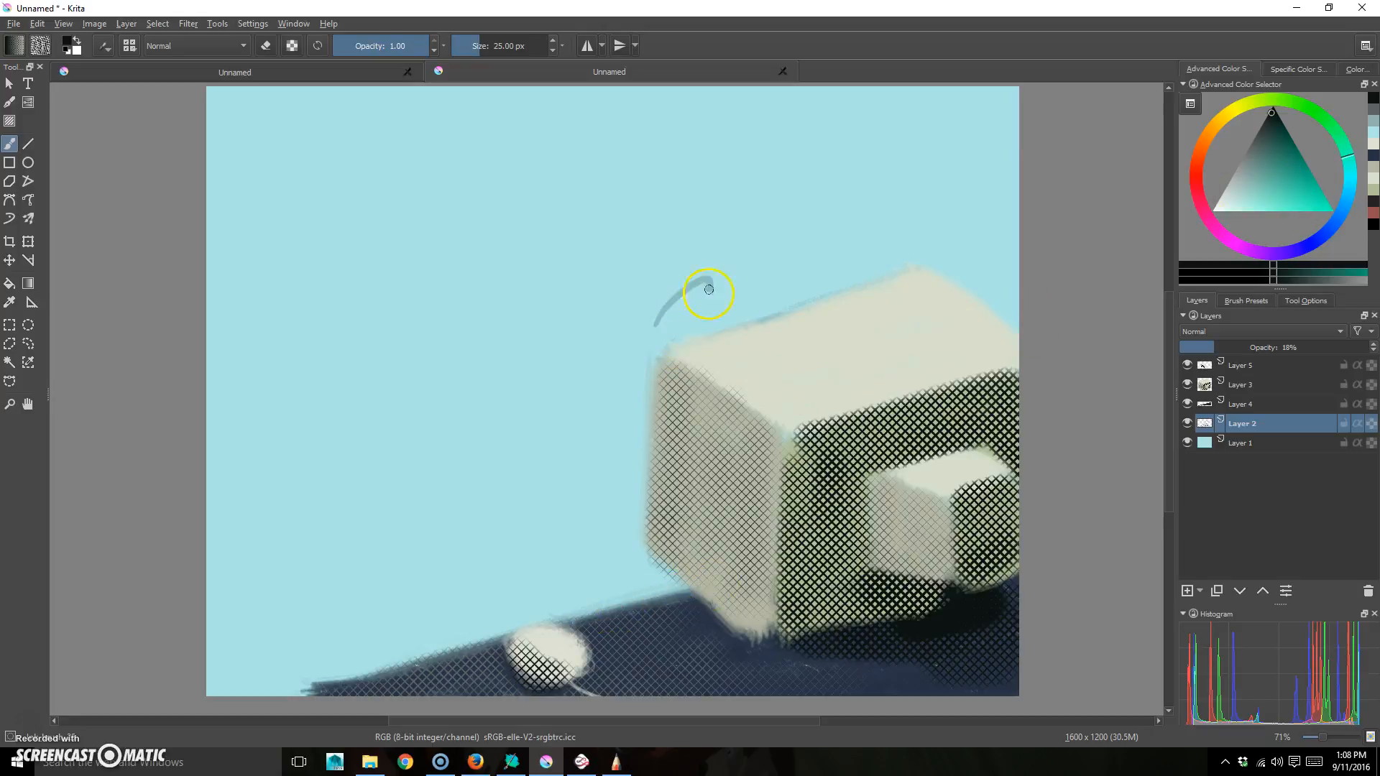
key("ctrl+z")
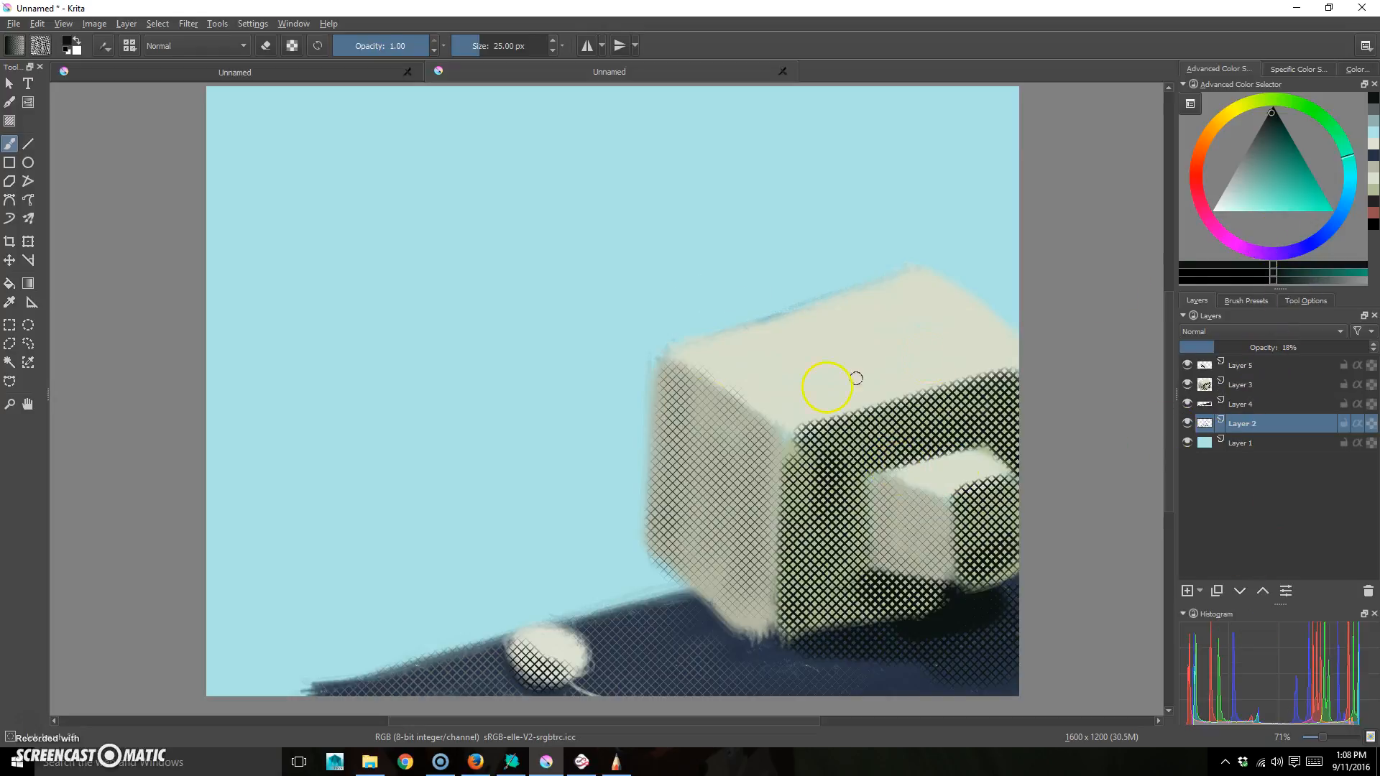
left_click_drag(546, 345, 750, 307)
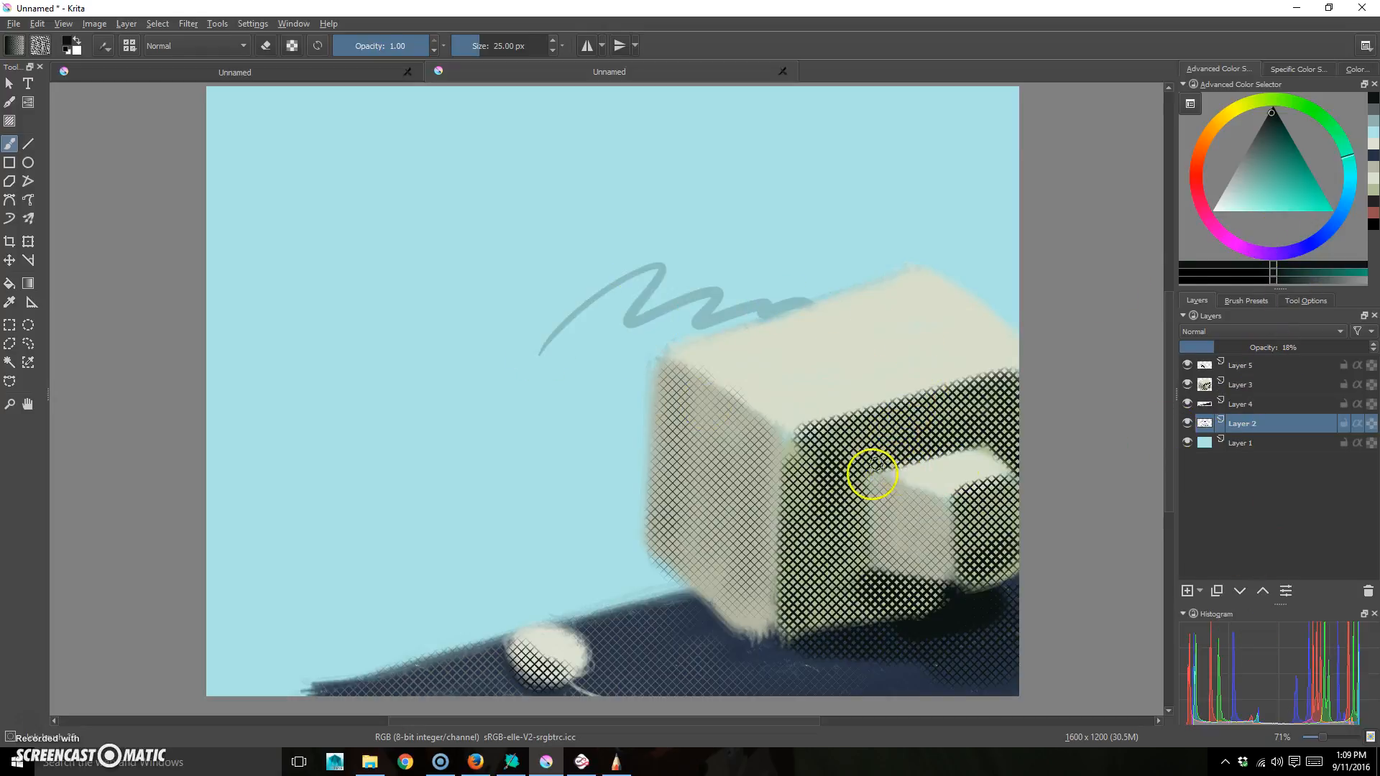
key("ctrl+z")
left_click(1258, 301)
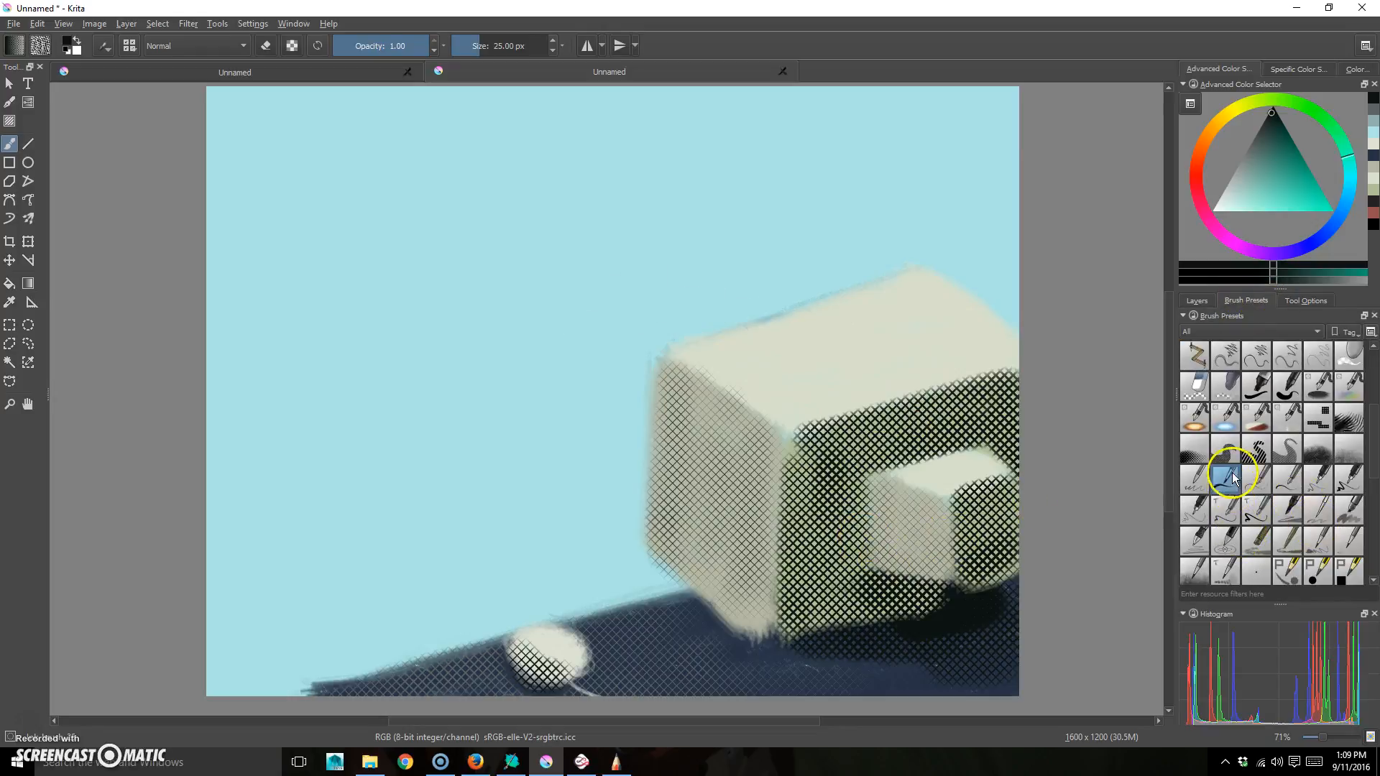
key("ctrl+z")
left_click(1272, 108)
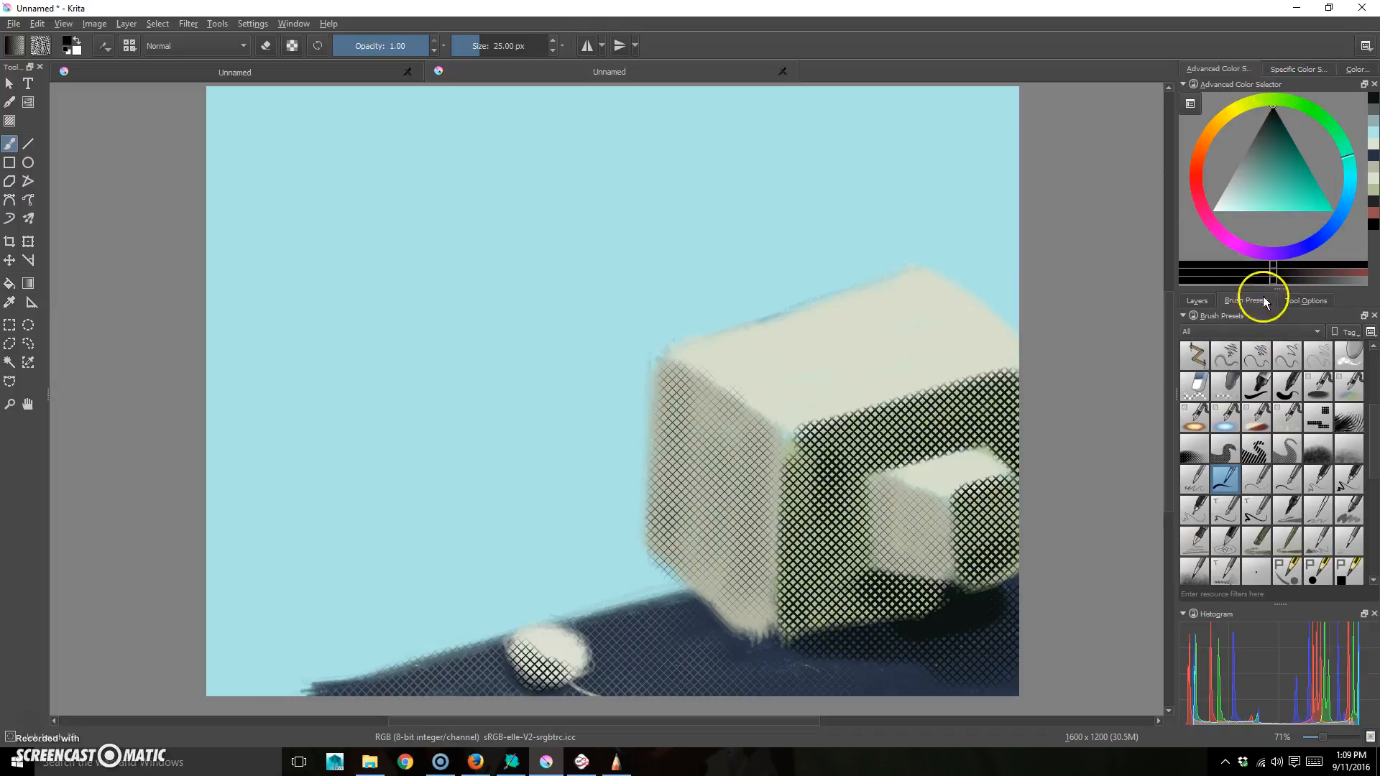
mouse_move(668, 271)
left_mouse_down()
mouse_move(838, 215)
mouse_move(920, 223)
left_mouse_up()
key("ctrl+z")
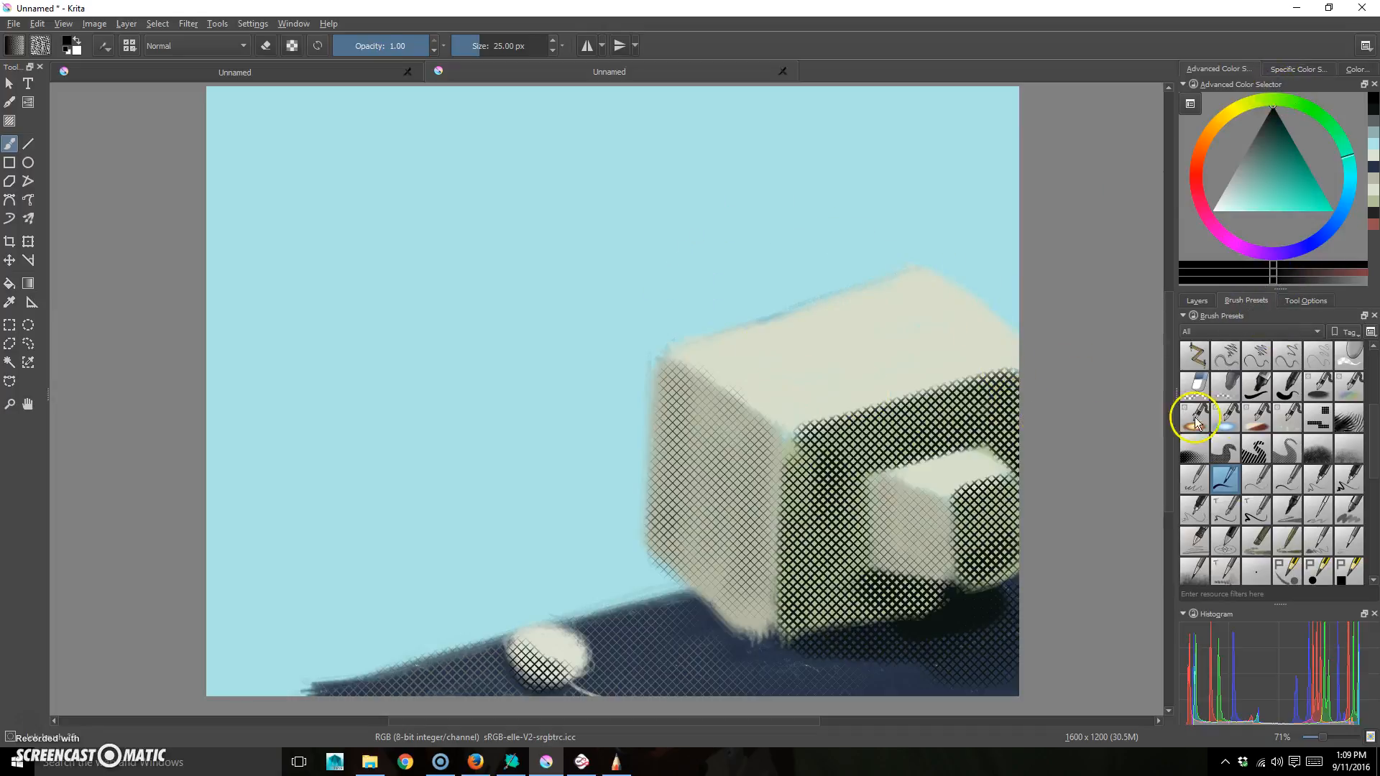
left_click(1288, 283)
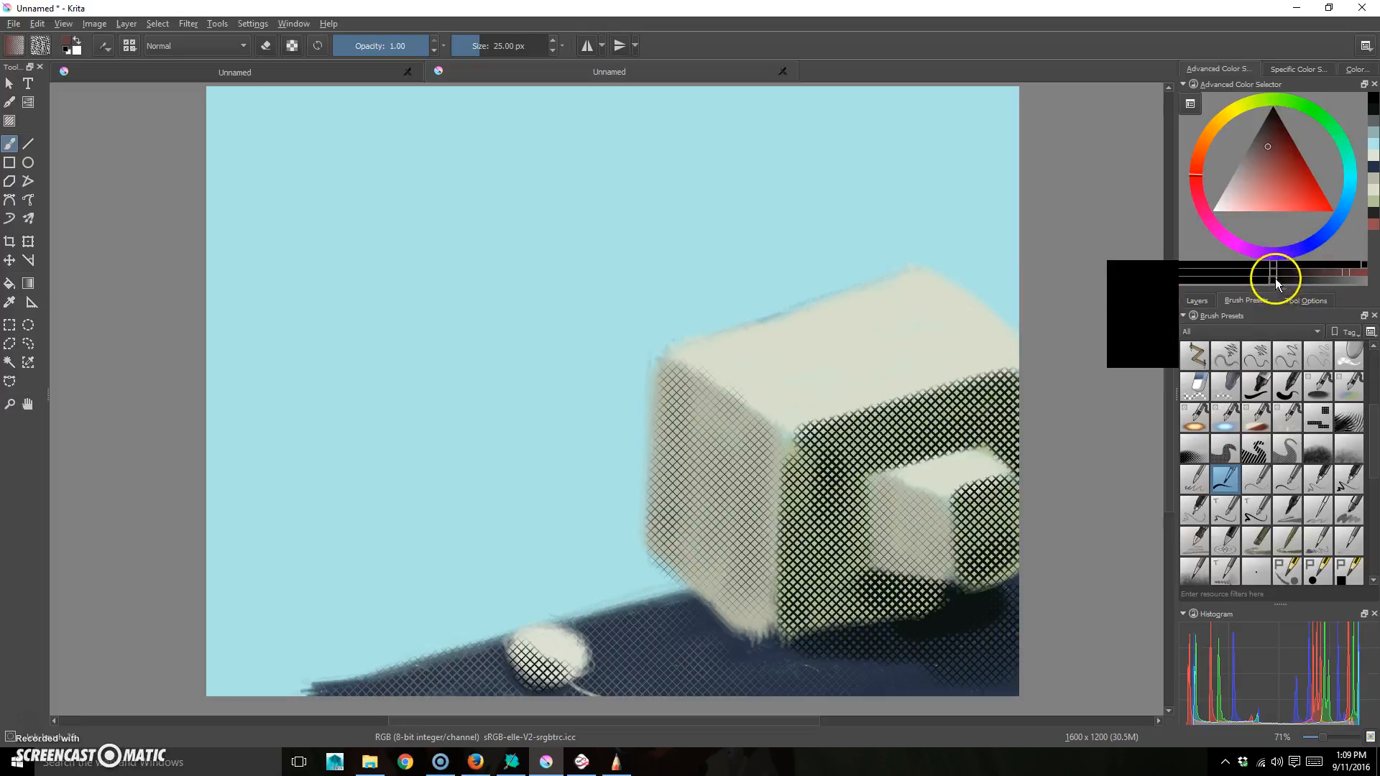
left_click(1348, 281)
left_click_drag(1256, 154, 1280, 102)
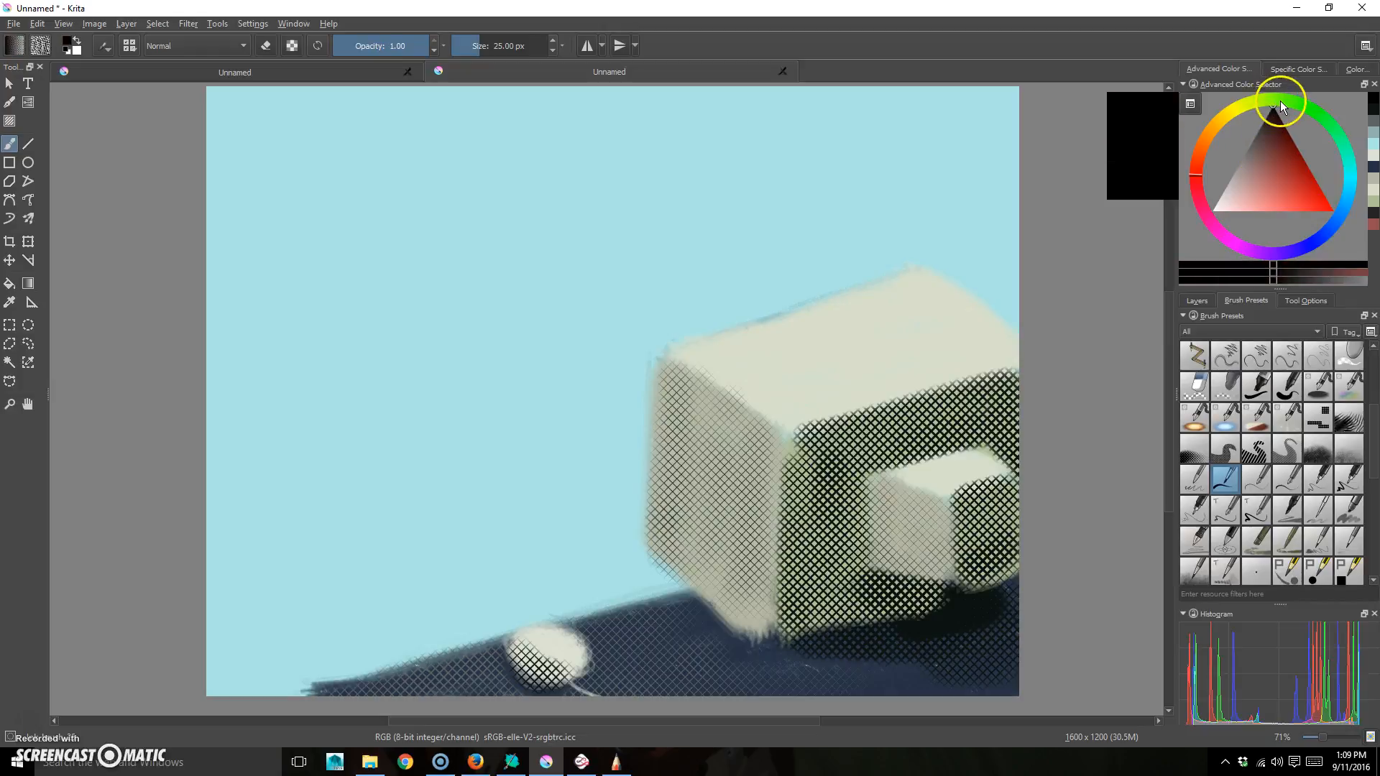
key("super")
key("super")
mouse_move(688, 265)
left_mouse_down()
mouse_move(771, 202)
mouse_move(879, 243)
left_mouse_up()
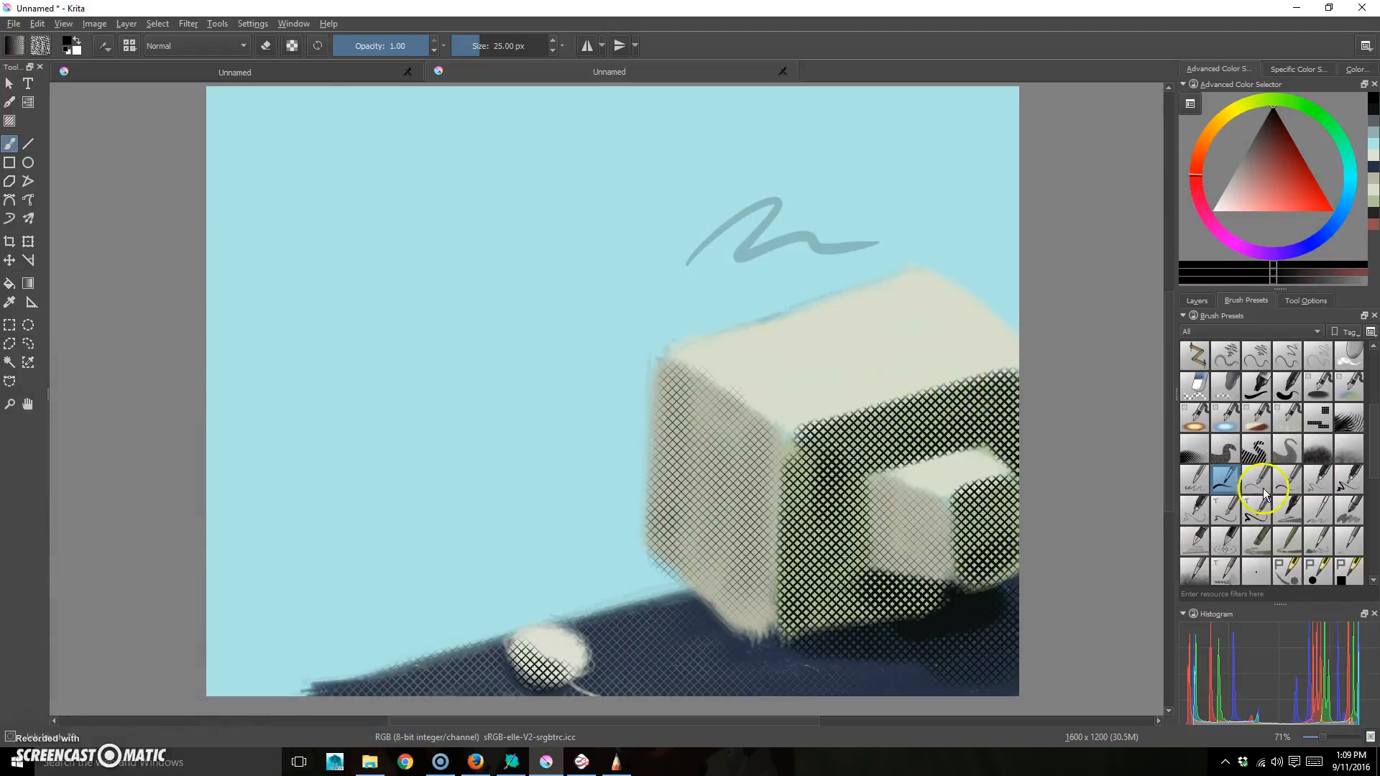
left_click(1247, 519)
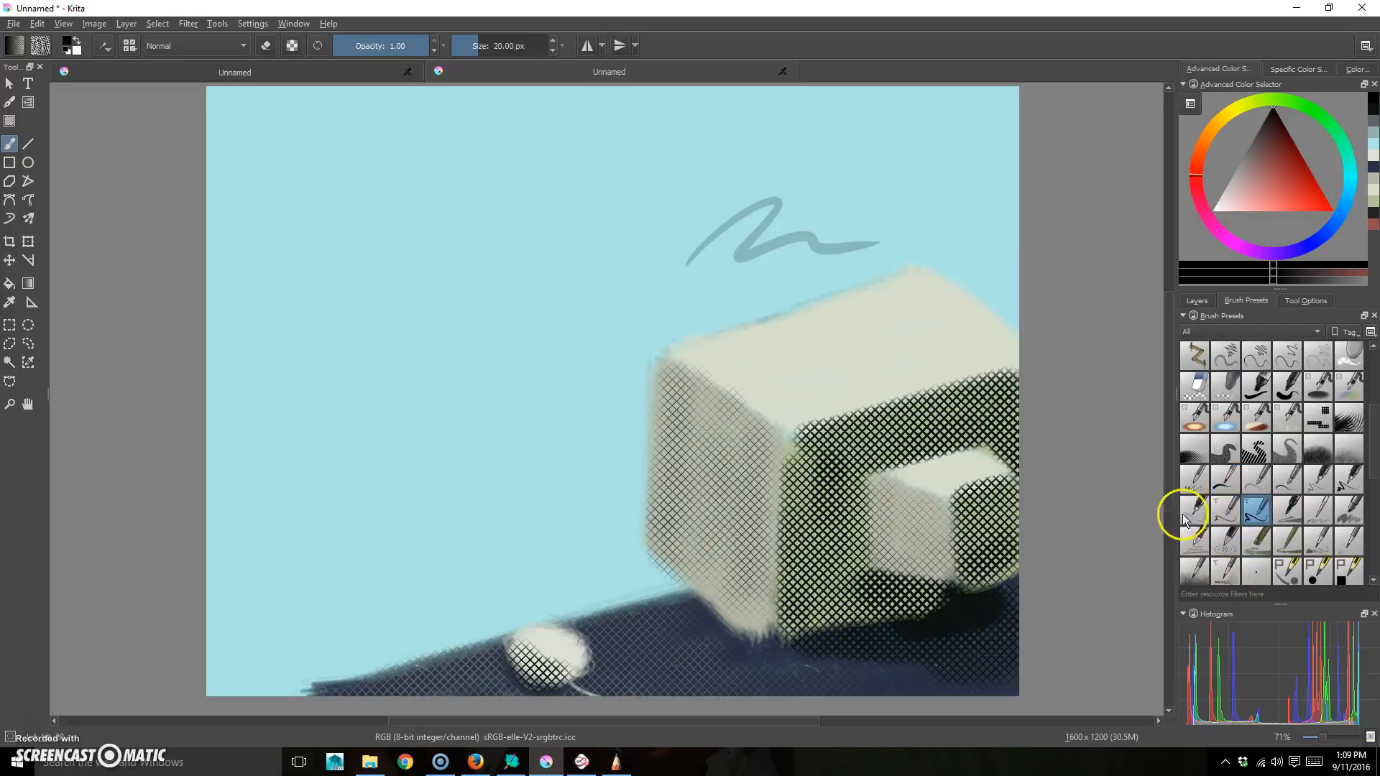
key("ctrl+z")
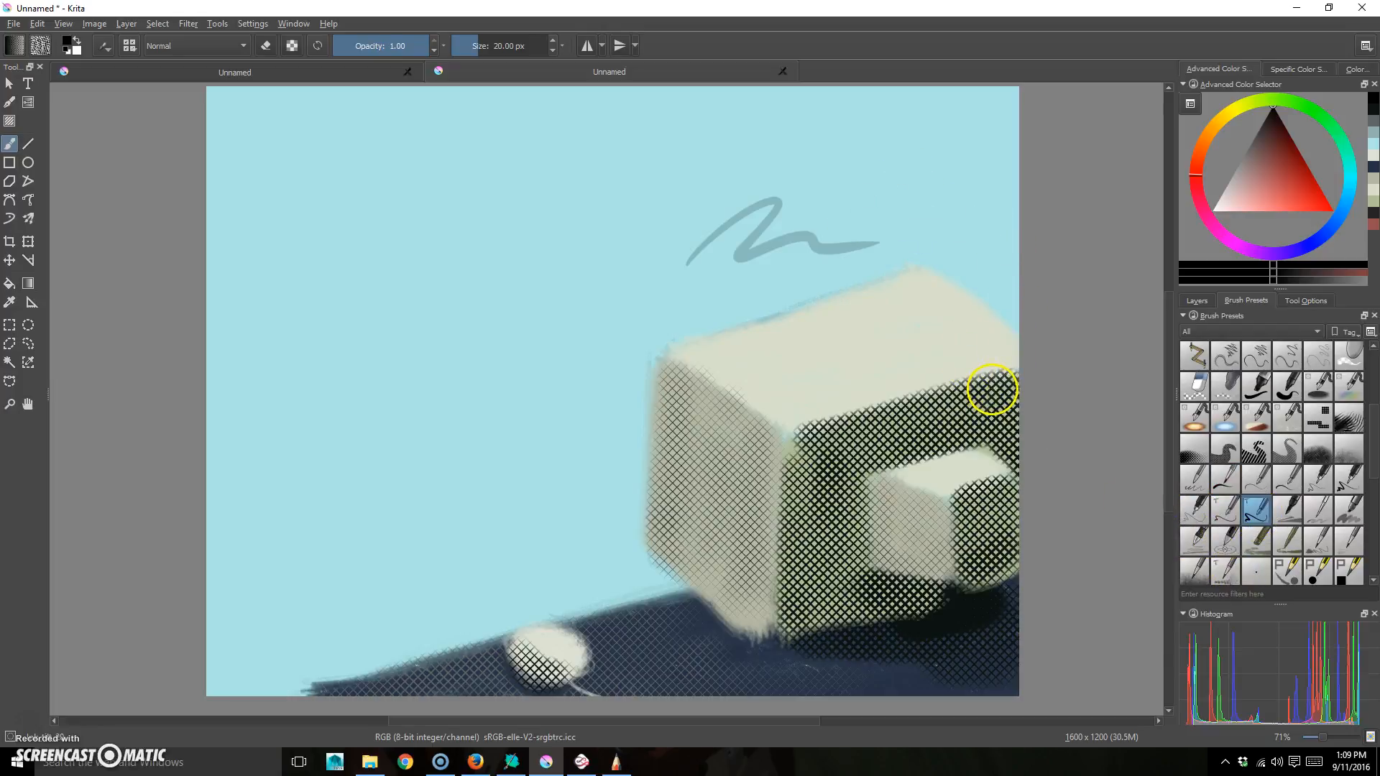
key("ctrl+z")
left_click(1199, 301)
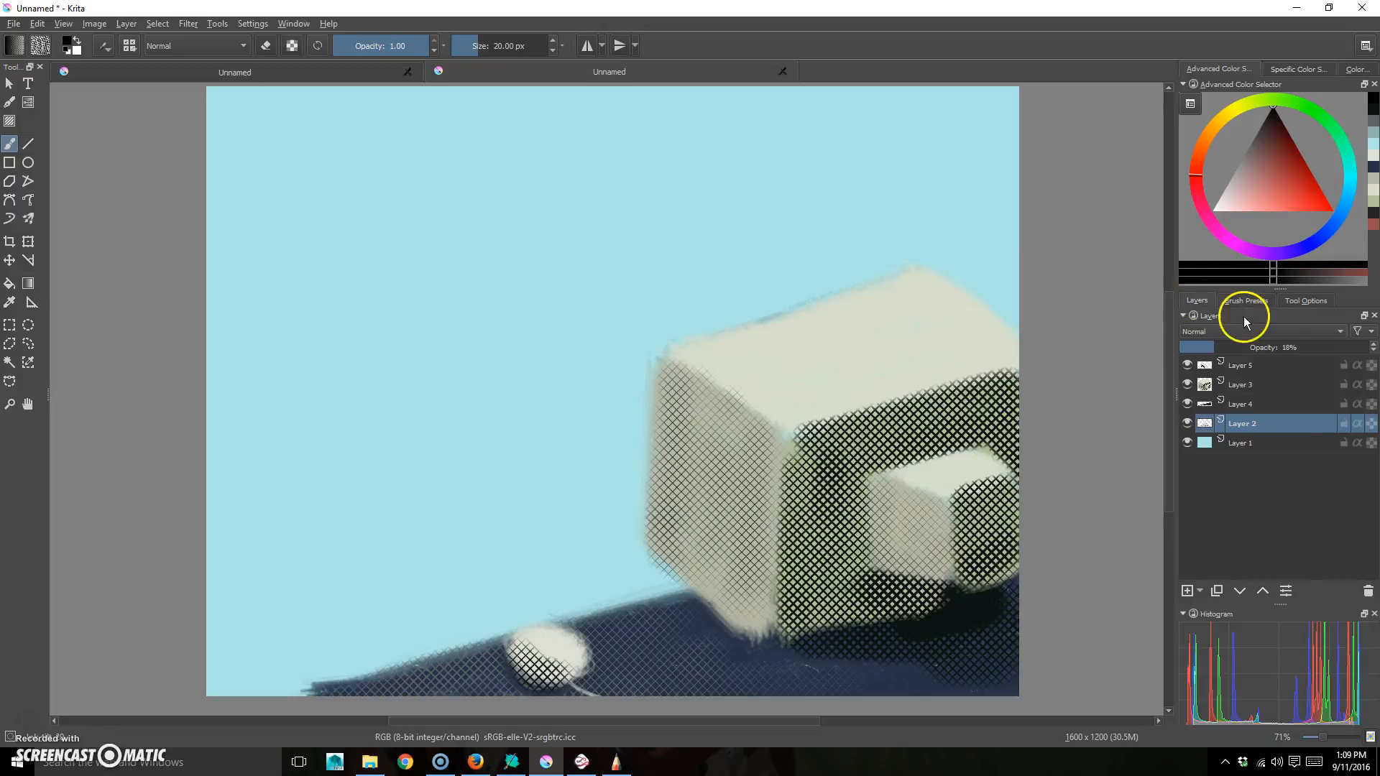
left_click(1246, 300)
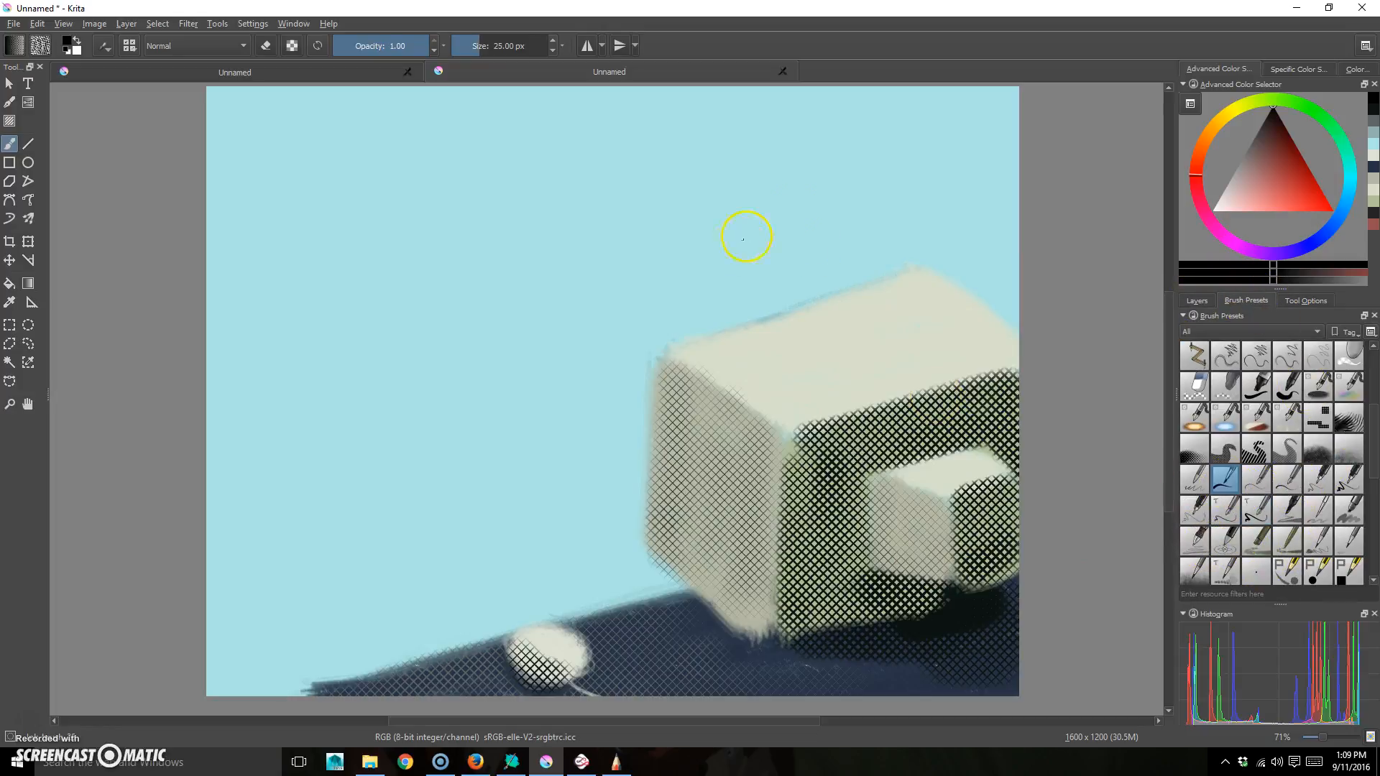
left_click_drag(744, 239, 893, 265)
- Ink a black line along the desk's left front edge and hide Layers 3 and 5
key("ctrl+z")
left_click(1197, 300)
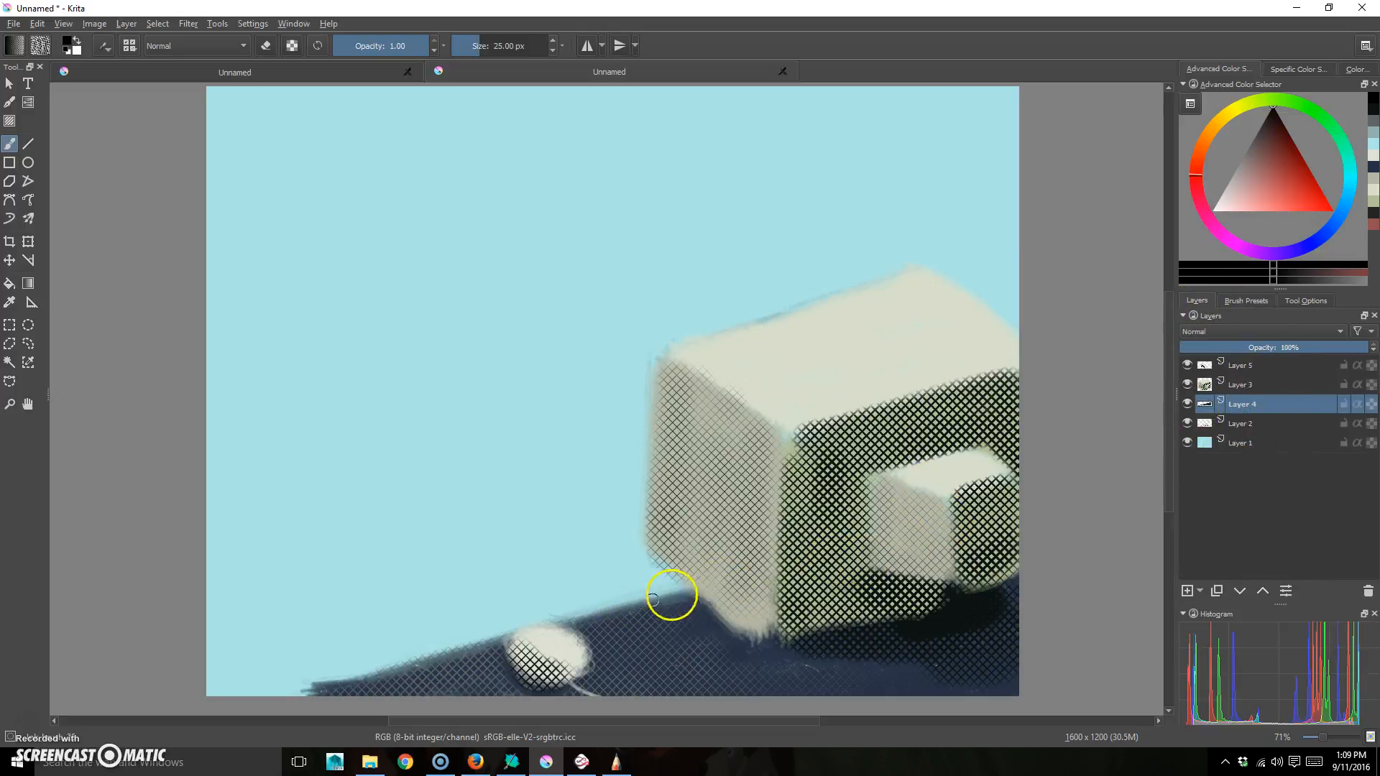
left_click_drag(566, 621, 530, 633)
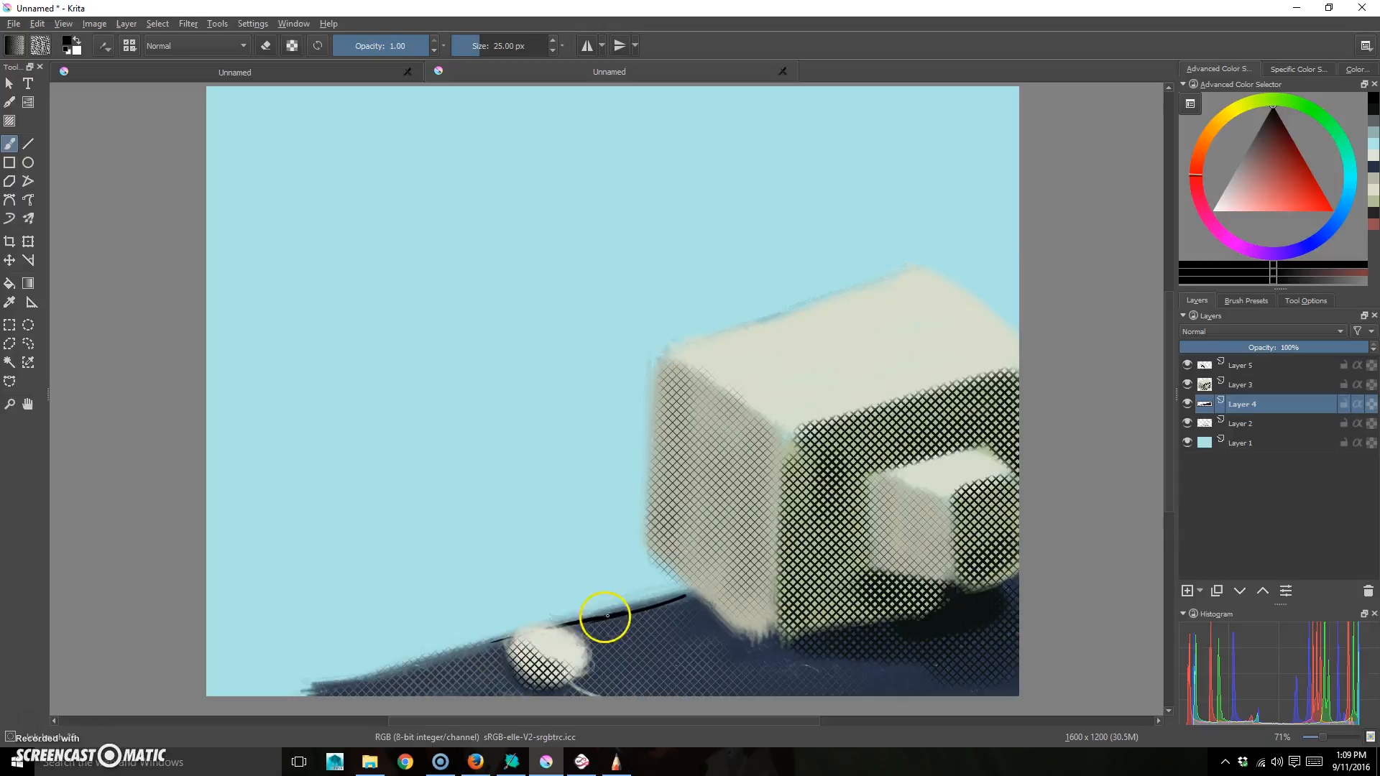
left_click_drag(449, 662, 262, 703)
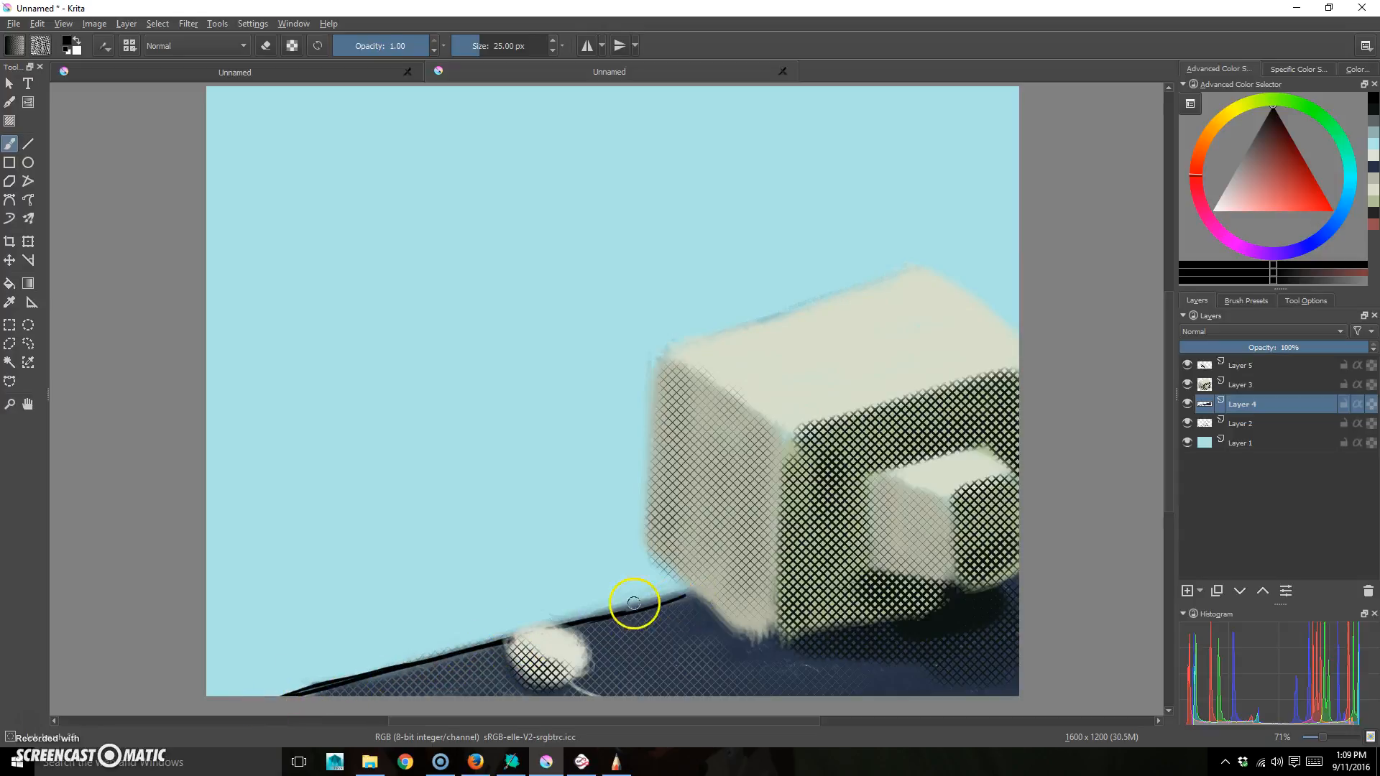
left_click(1187, 404)
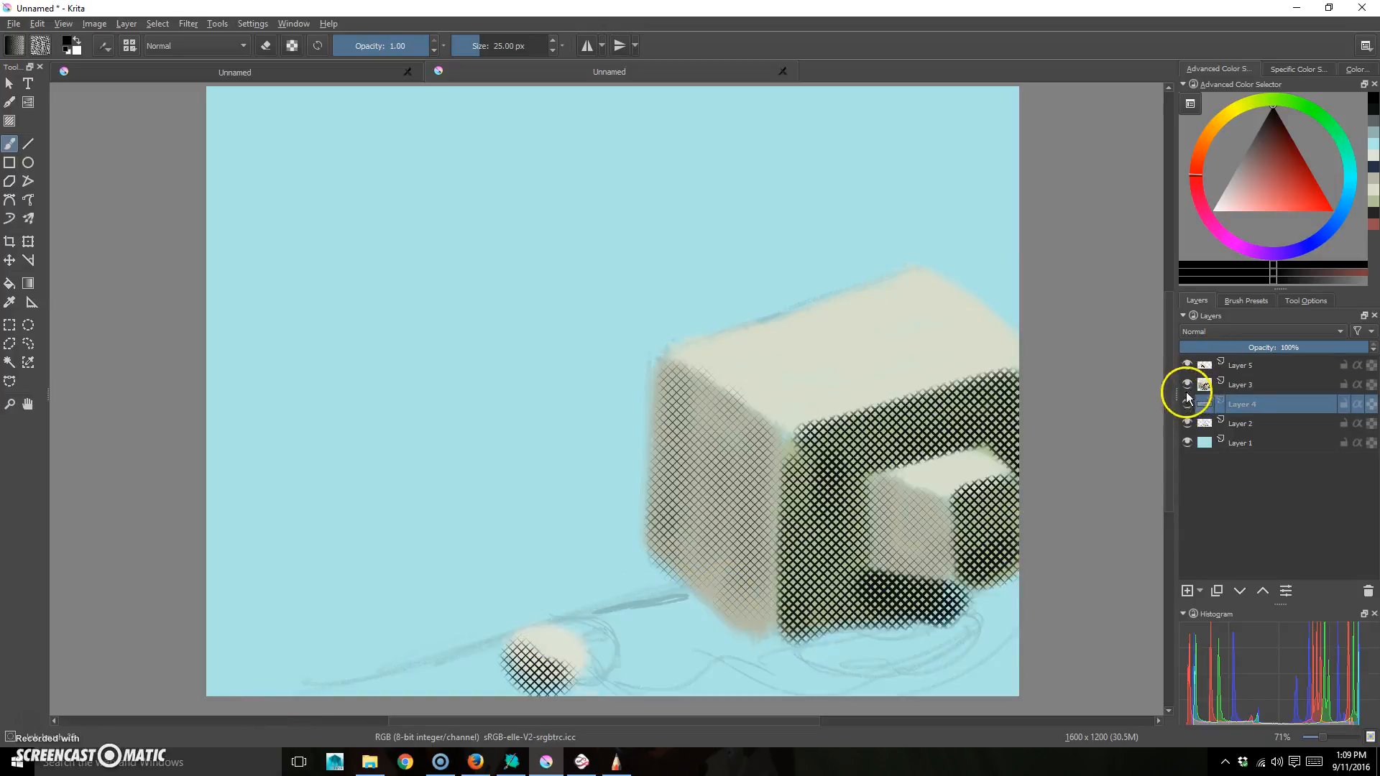
left_click(1188, 404)
left_click(1188, 385)
left_click(1187, 365)
- Redraw a thinner desk-edge line toward the right edge, then show Layer 3 again
left_click_drag(649, 602, 1100, 483)
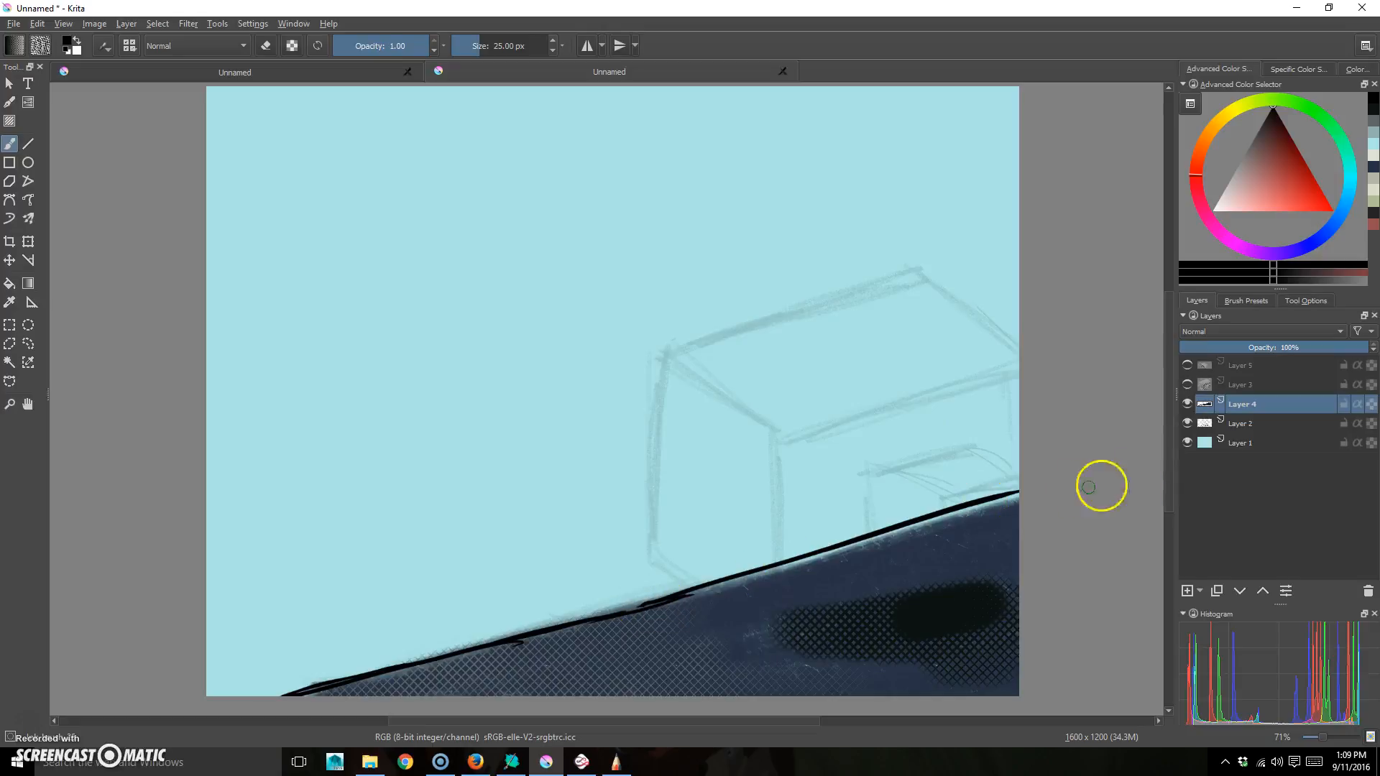
key("ctrl+z")
left_click_drag(674, 600, 1022, 494)
key("ctrl+z")
left_click_drag(739, 586, 994, 512)
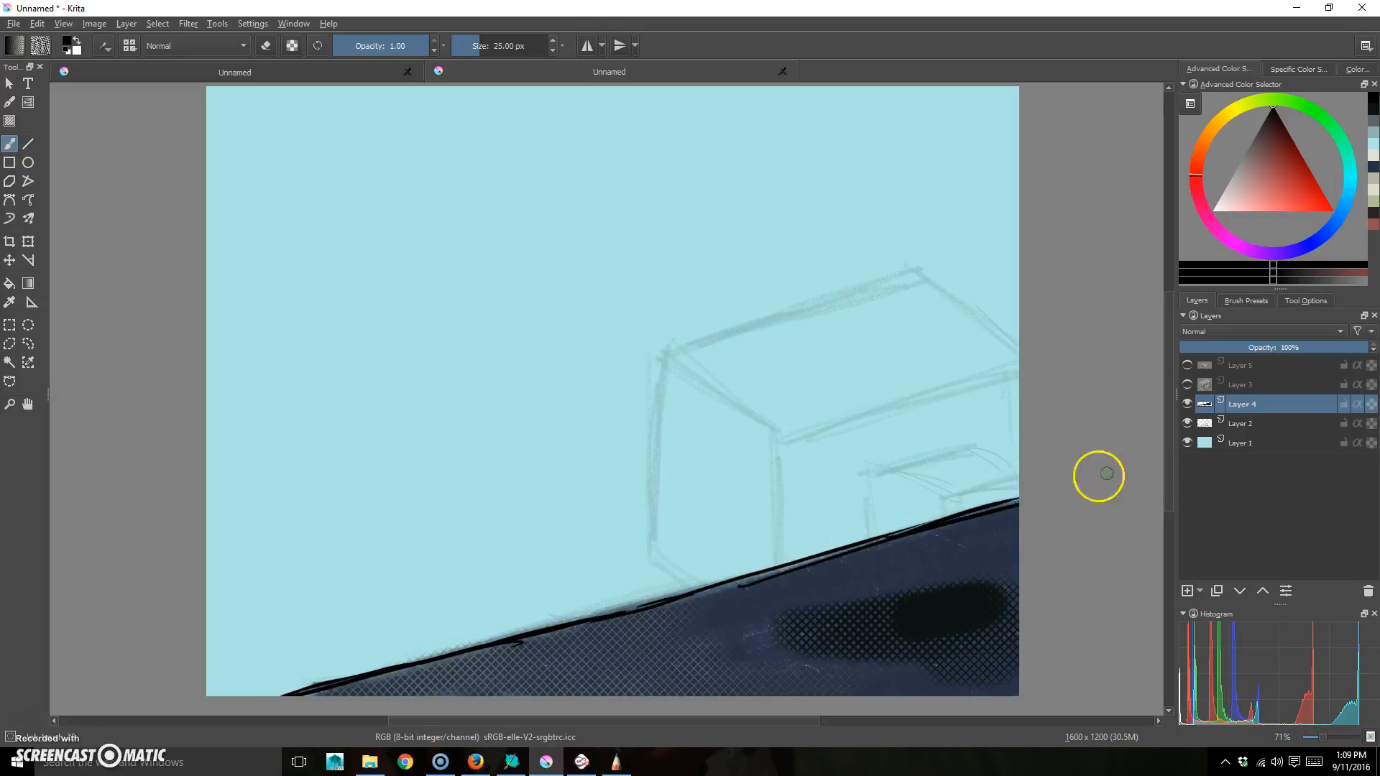
left_click(1187, 384)
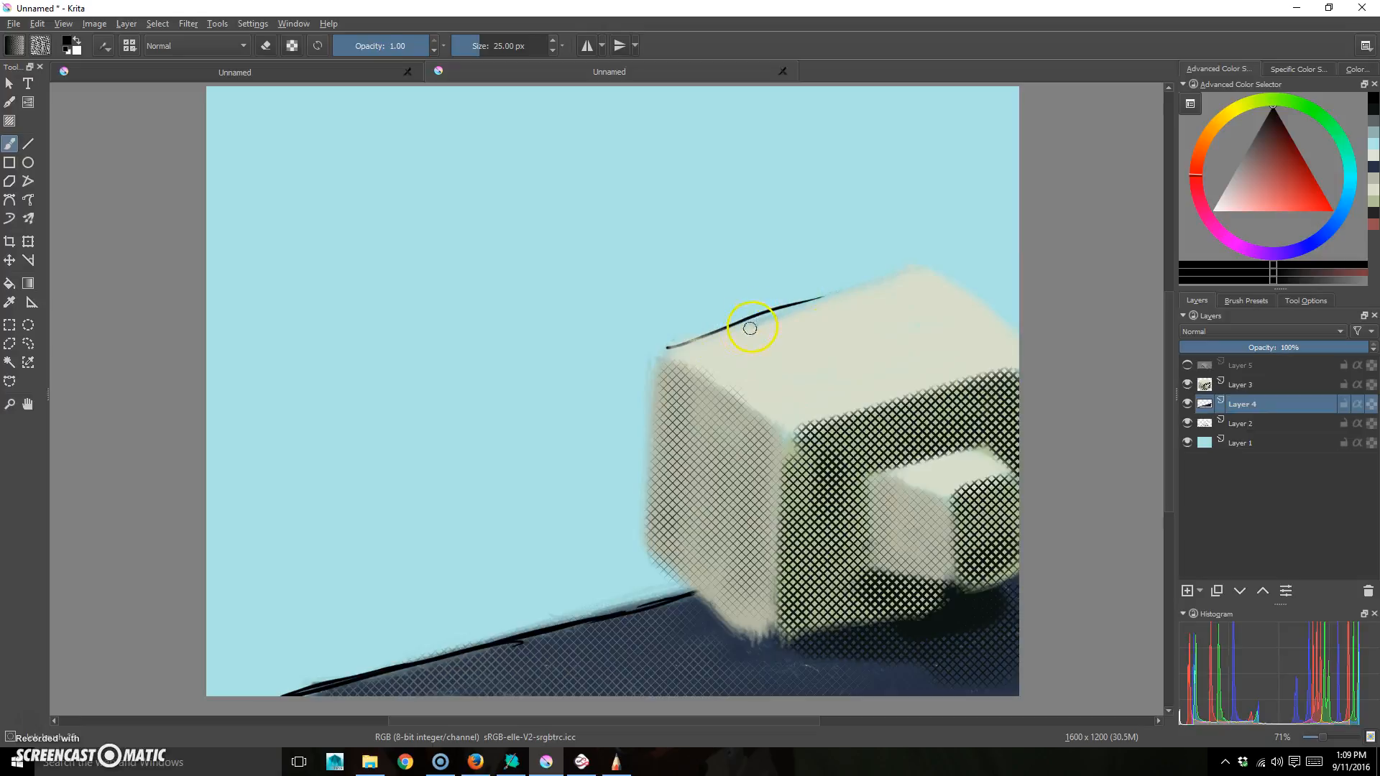
- Ink a line along the box's top back edge, undoing stray strokes, and select Layer 3
key("super")
left_click(877, 12)
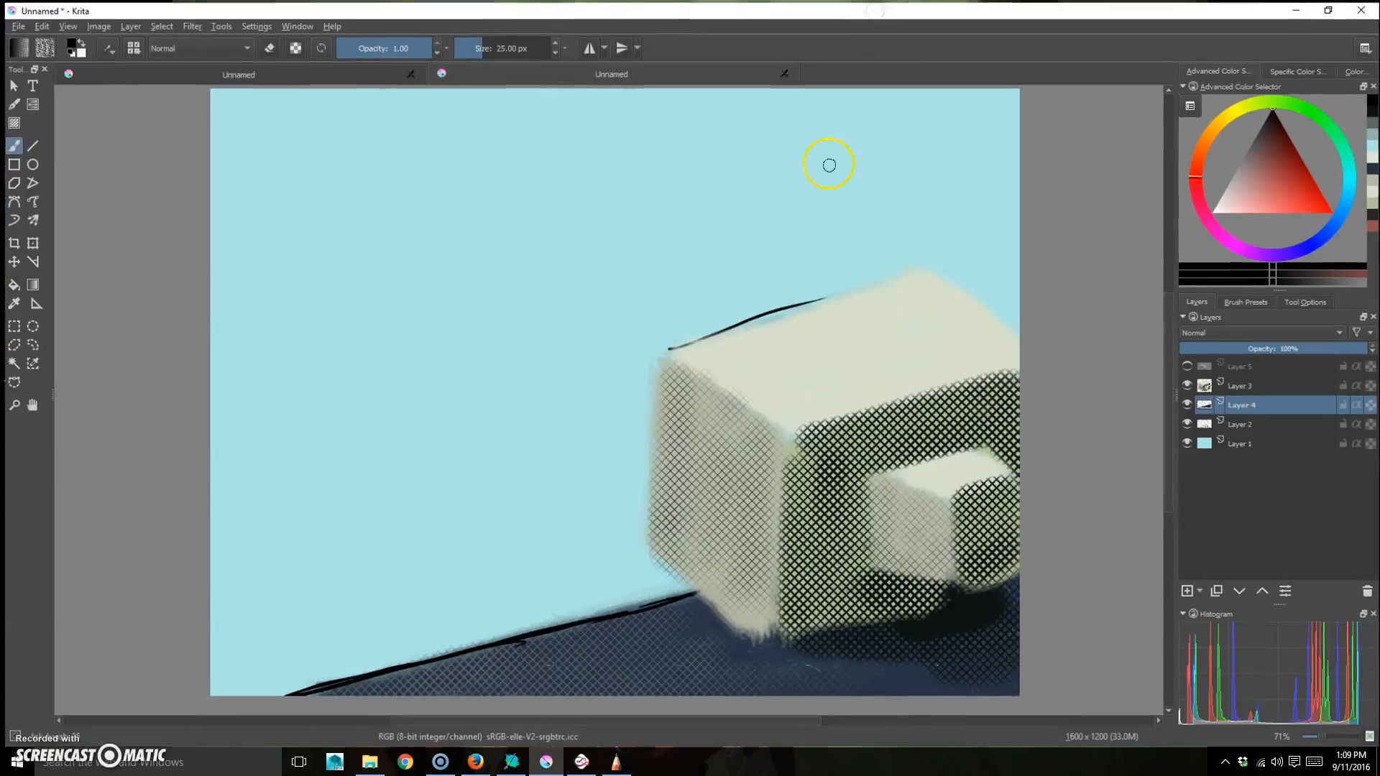
key("ctrl+z")
mouse_move(669, 346)
left_mouse_down()
mouse_move(748, 312)
mouse_move(902, 278)
left_mouse_up()
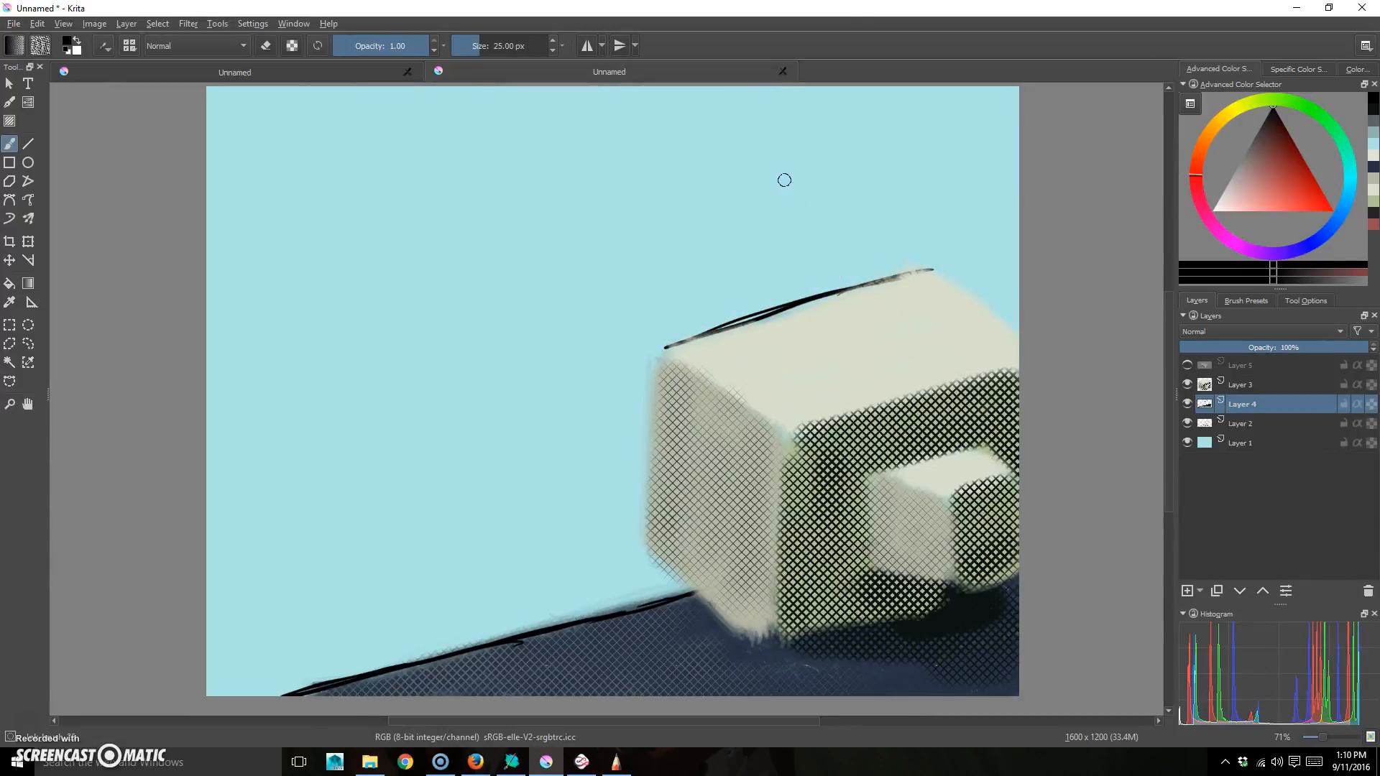
key("super")
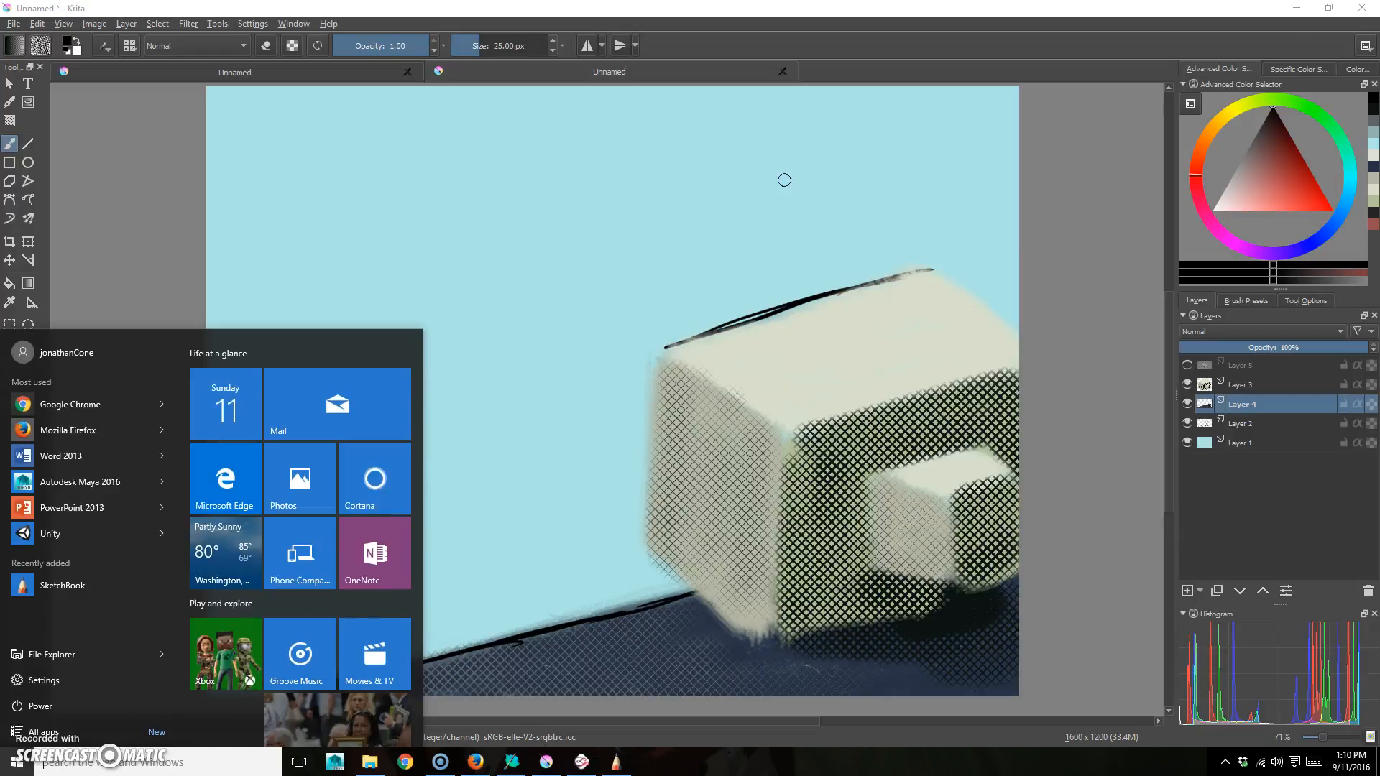
left_click(962, 30)
key("ctrl+z")
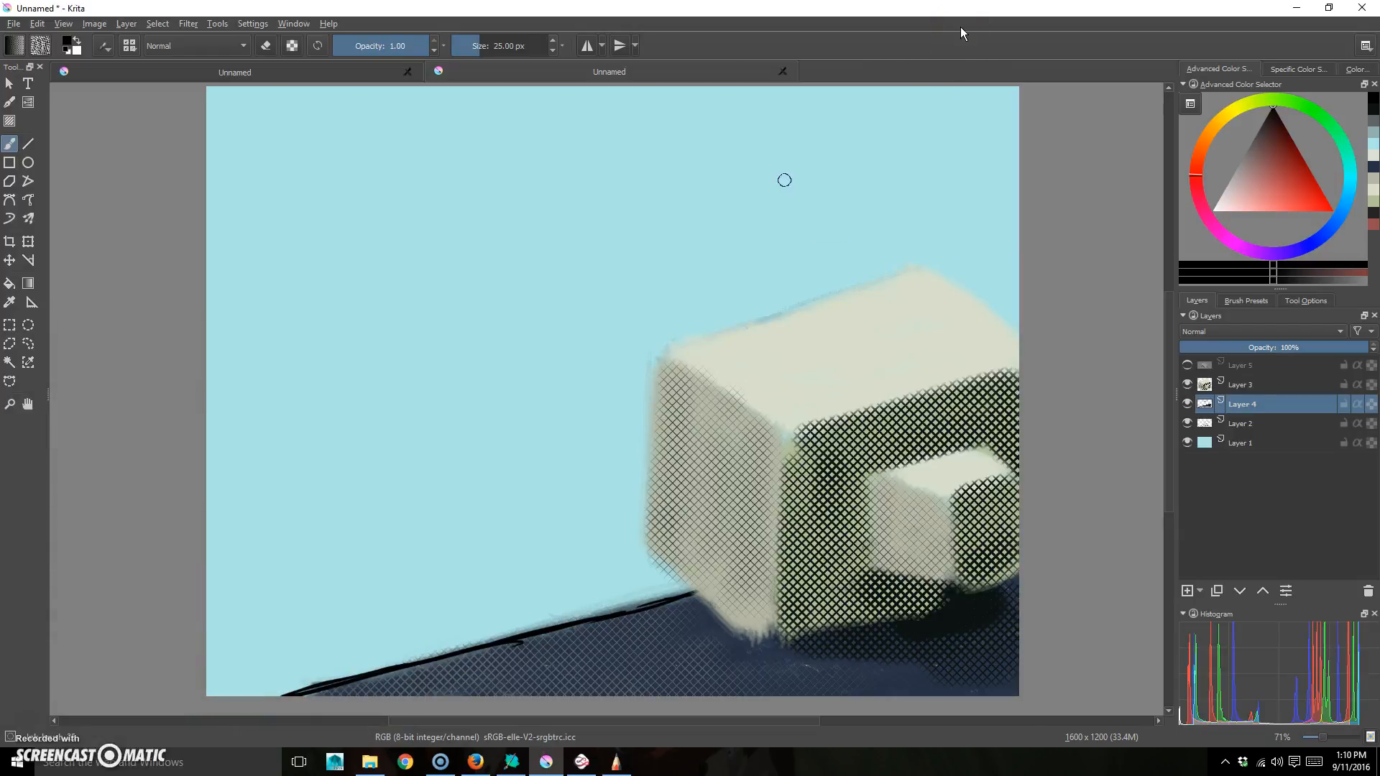
left_click(1242, 391)
- On Layer 3, ink black outlines along the monitor box's top, front, left and side edges
left_click_drag(665, 353, 894, 279)
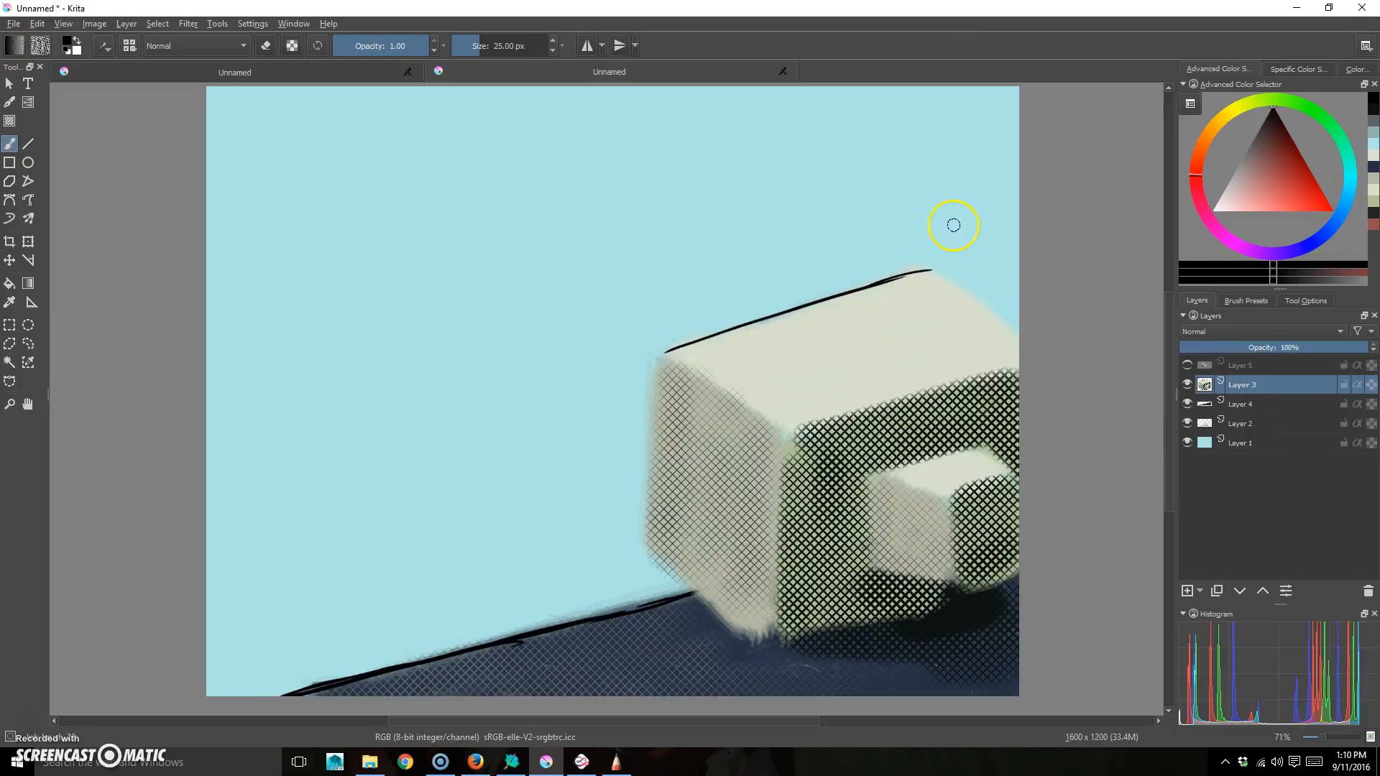
left_click_drag(664, 353, 732, 393)
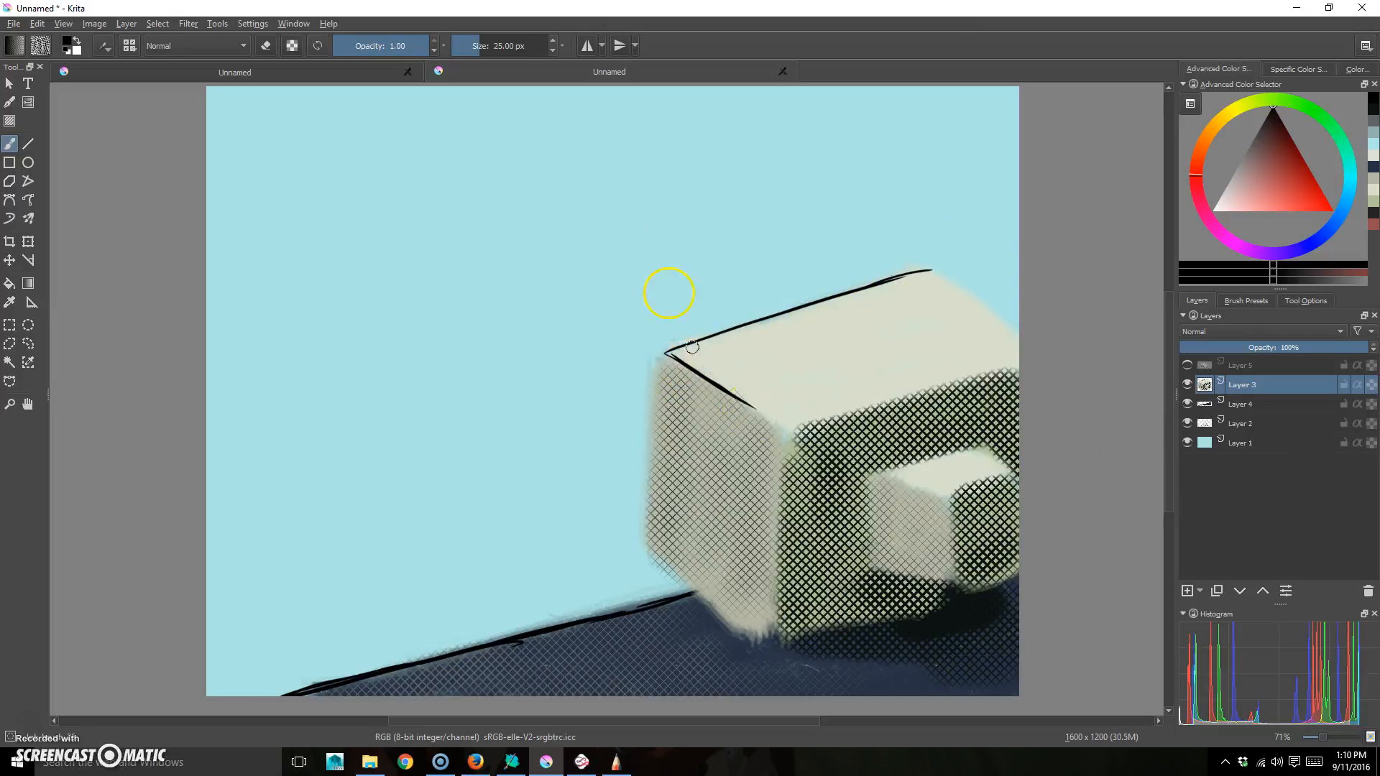
mouse_move(665, 346)
left_mouse_down()
mouse_move(640, 543)
mouse_move(748, 640)
left_mouse_up()
left_click_drag(780, 435, 774, 586)
left_click_drag(774, 493, 768, 644)
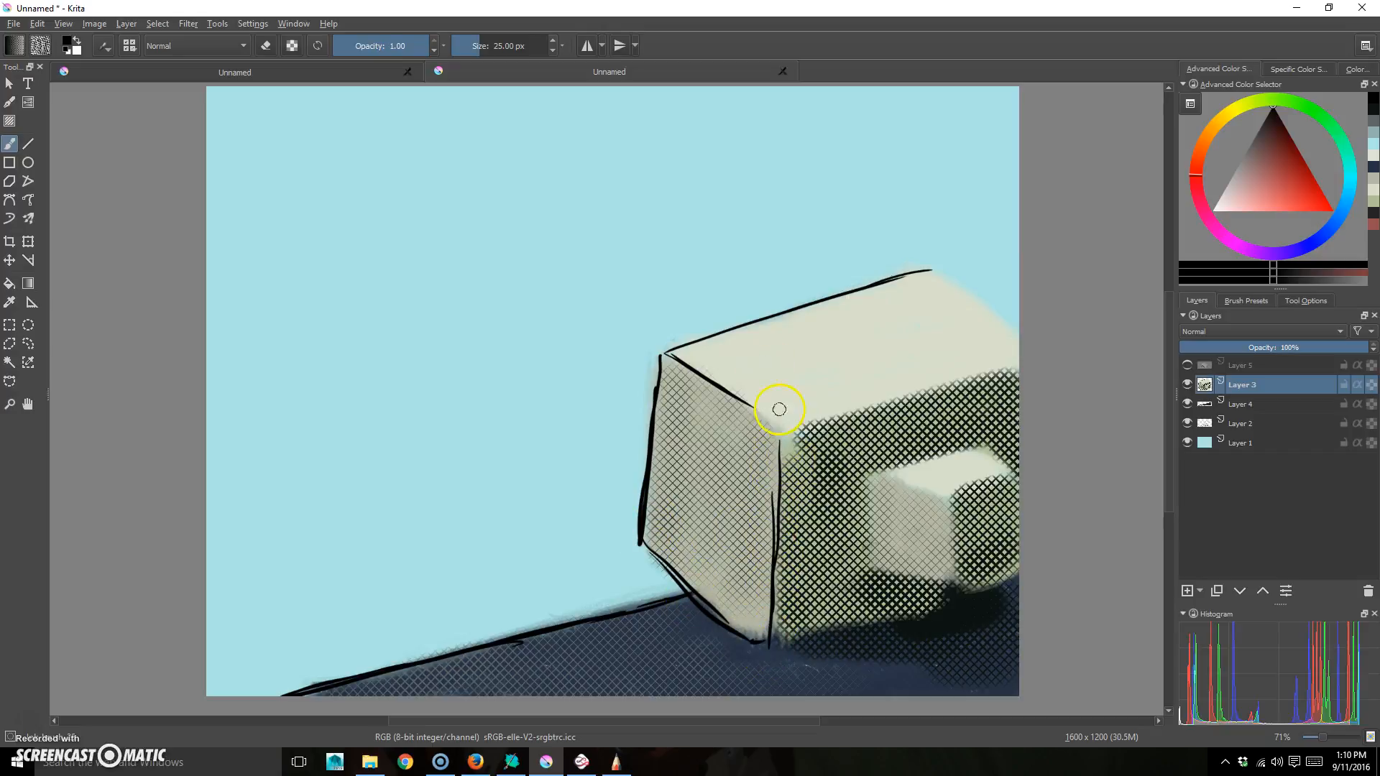
left_click_drag(791, 438, 1039, 356)
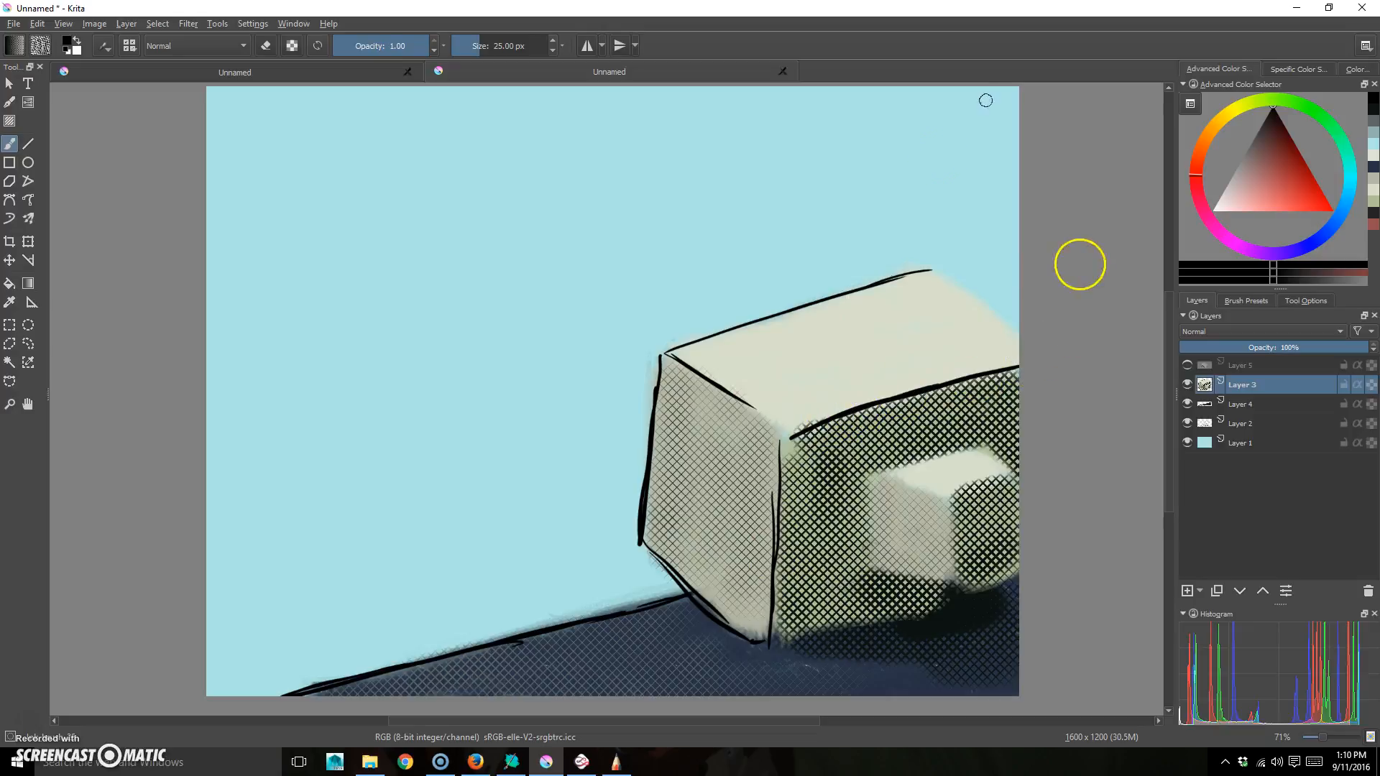
left_click_drag(925, 270, 997, 331)
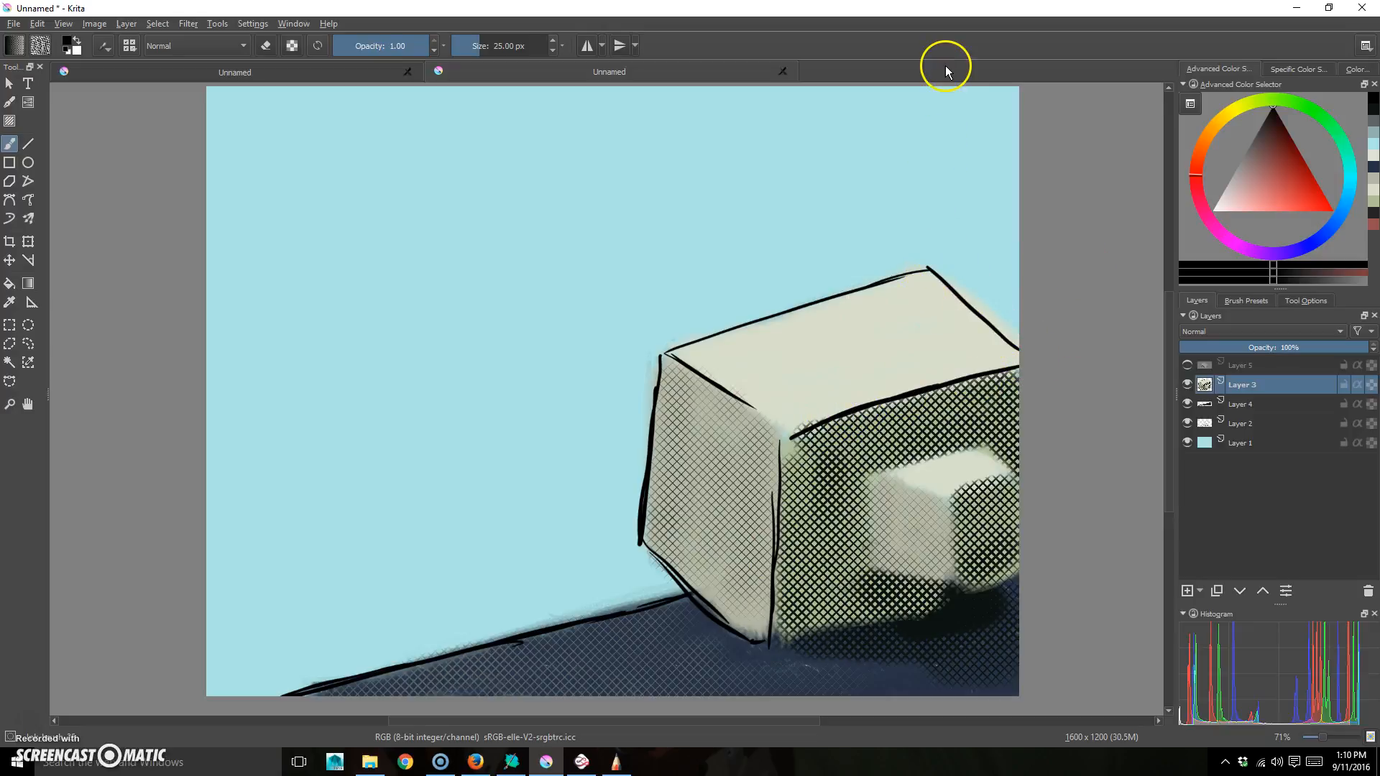
- Outline the small block behind the monitor in black ink: its top, front and left edges
mouse_move(944, 496)
left_mouse_down()
mouse_move(1020, 478)
mouse_move(961, 580)
mouse_move(874, 577)
left_mouse_up()
left_click_drag(911, 489, 951, 496)
mouse_move(990, 446)
left_mouse_down()
mouse_move(875, 471)
mouse_move(924, 463)
mouse_move(877, 480)
mouse_move(873, 575)
left_mouse_up()
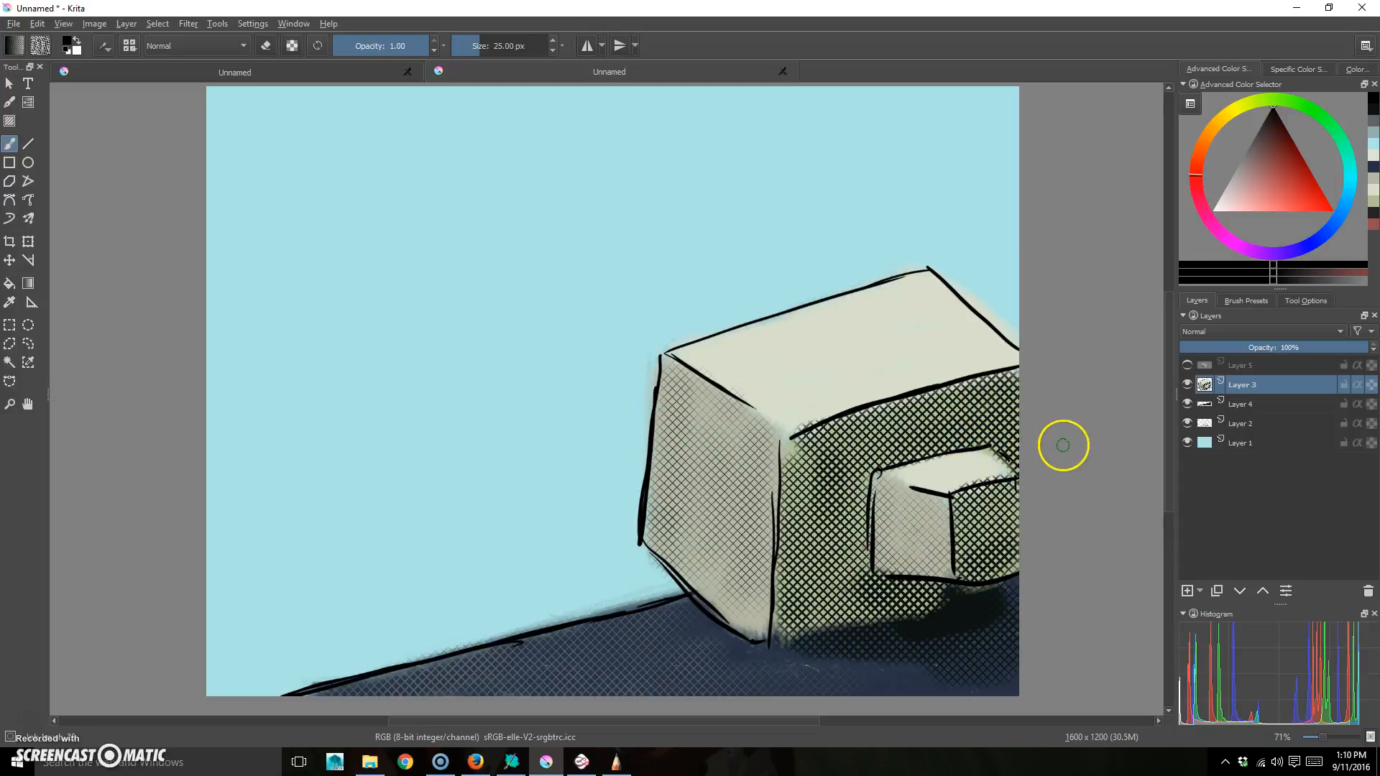
- Make Layer 5 visible and active again, then ink a black outline around the ball
left_click(1187, 366)
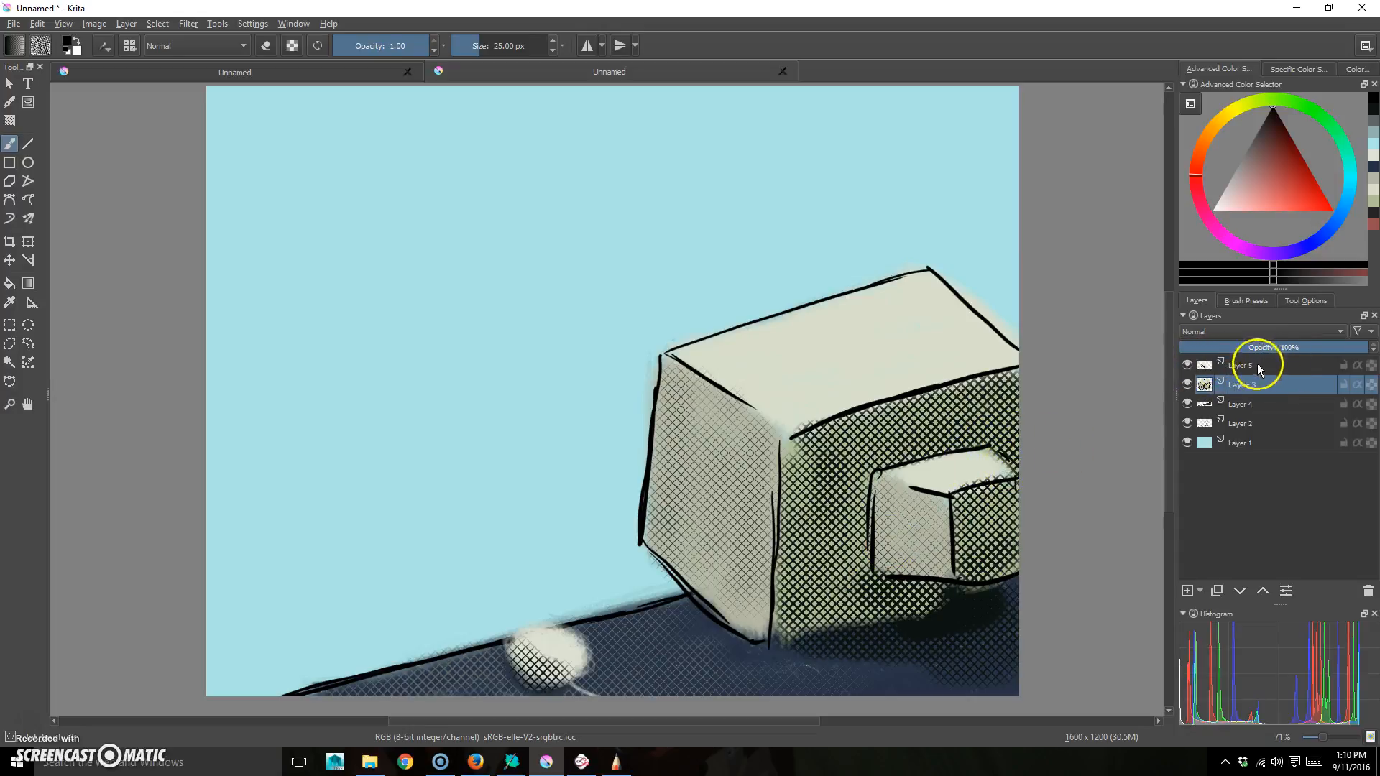
left_click(1257, 367)
left_click_drag(515, 635, 568, 679)
mouse_move(513, 633)
left_mouse_down()
mouse_move(552, 624)
mouse_move(590, 683)
mouse_move(572, 631)
mouse_move(568, 683)
mouse_move(597, 693)
mouse_move(529, 627)
mouse_move(567, 690)
mouse_move(629, 699)
left_mouse_up()
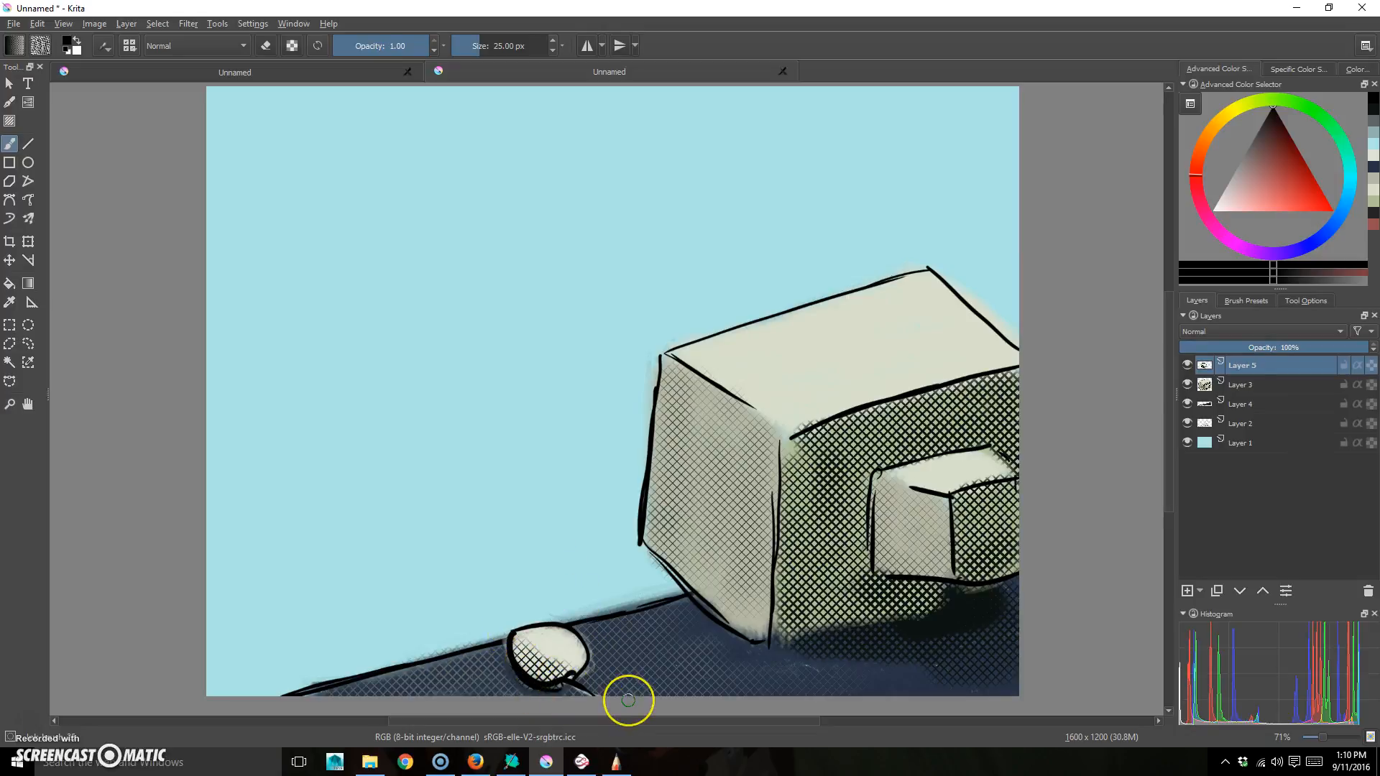